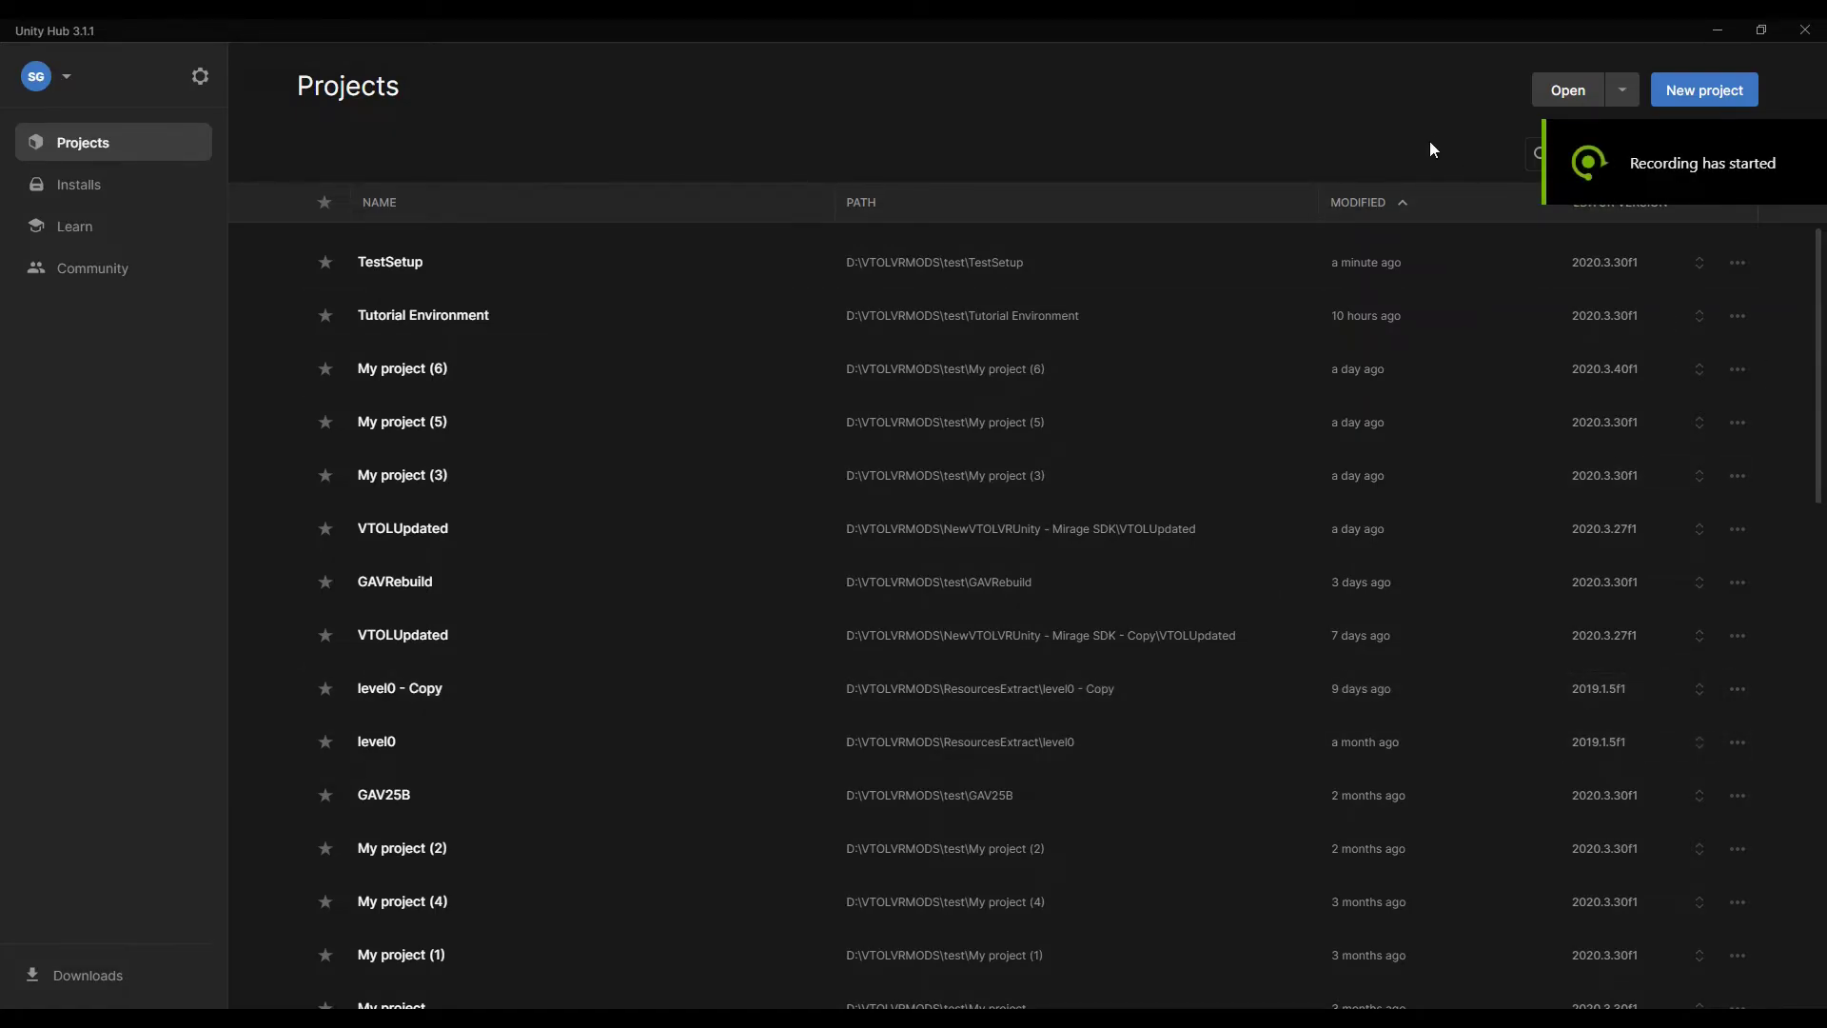
# Step: Start a new project on editor 2020.3.30f1 and name it ConversionProject
pyautogui.click(1688, 102)
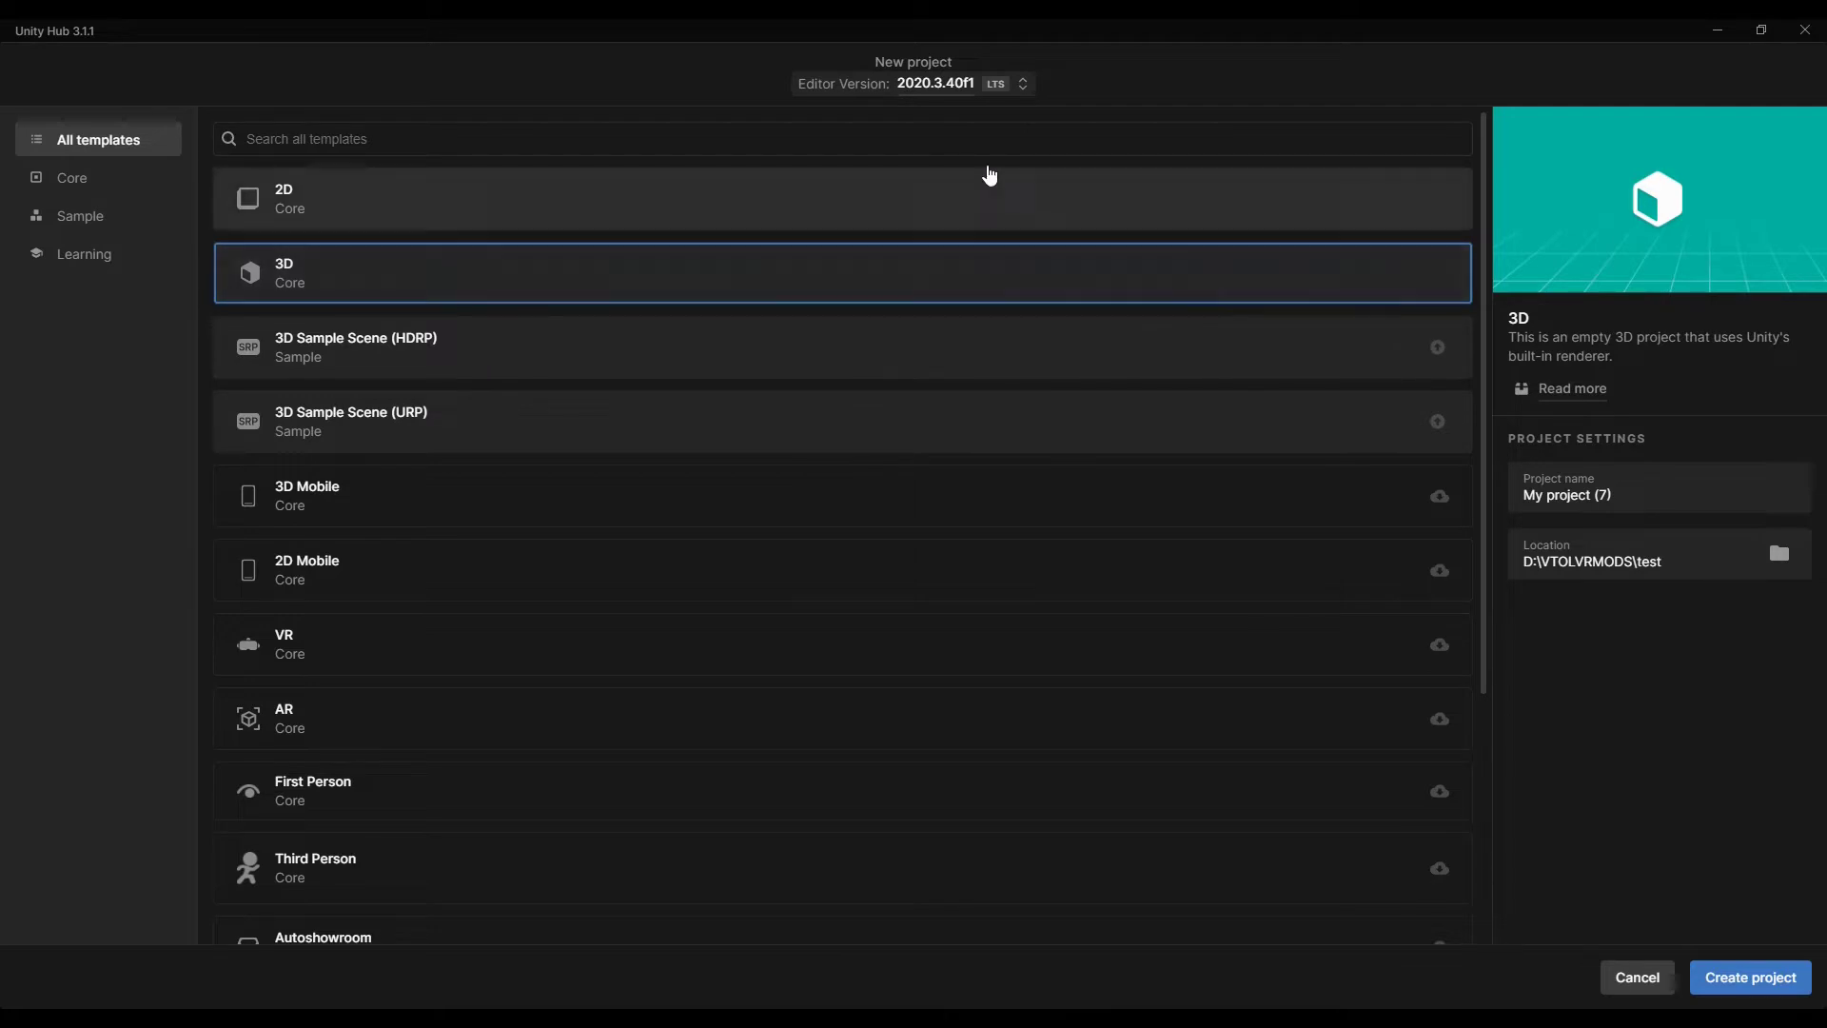
pyautogui.click(959, 86)
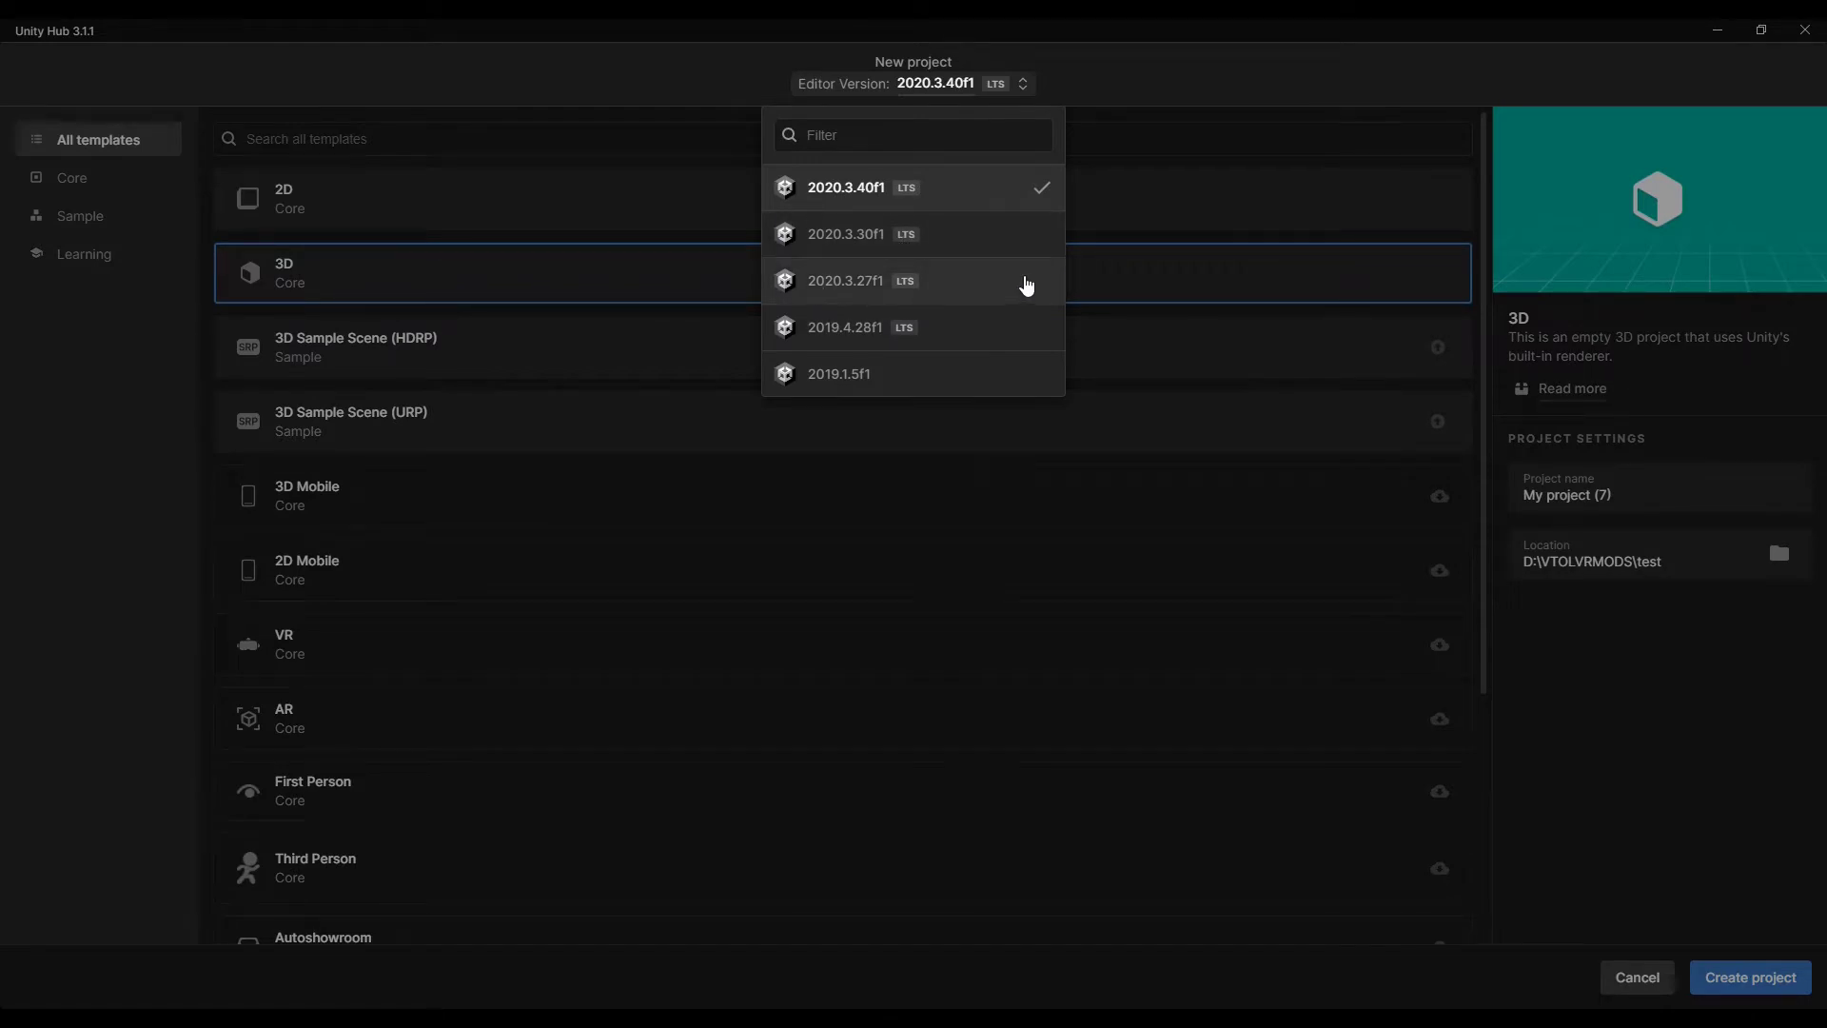
pyautogui.click(1034, 238)
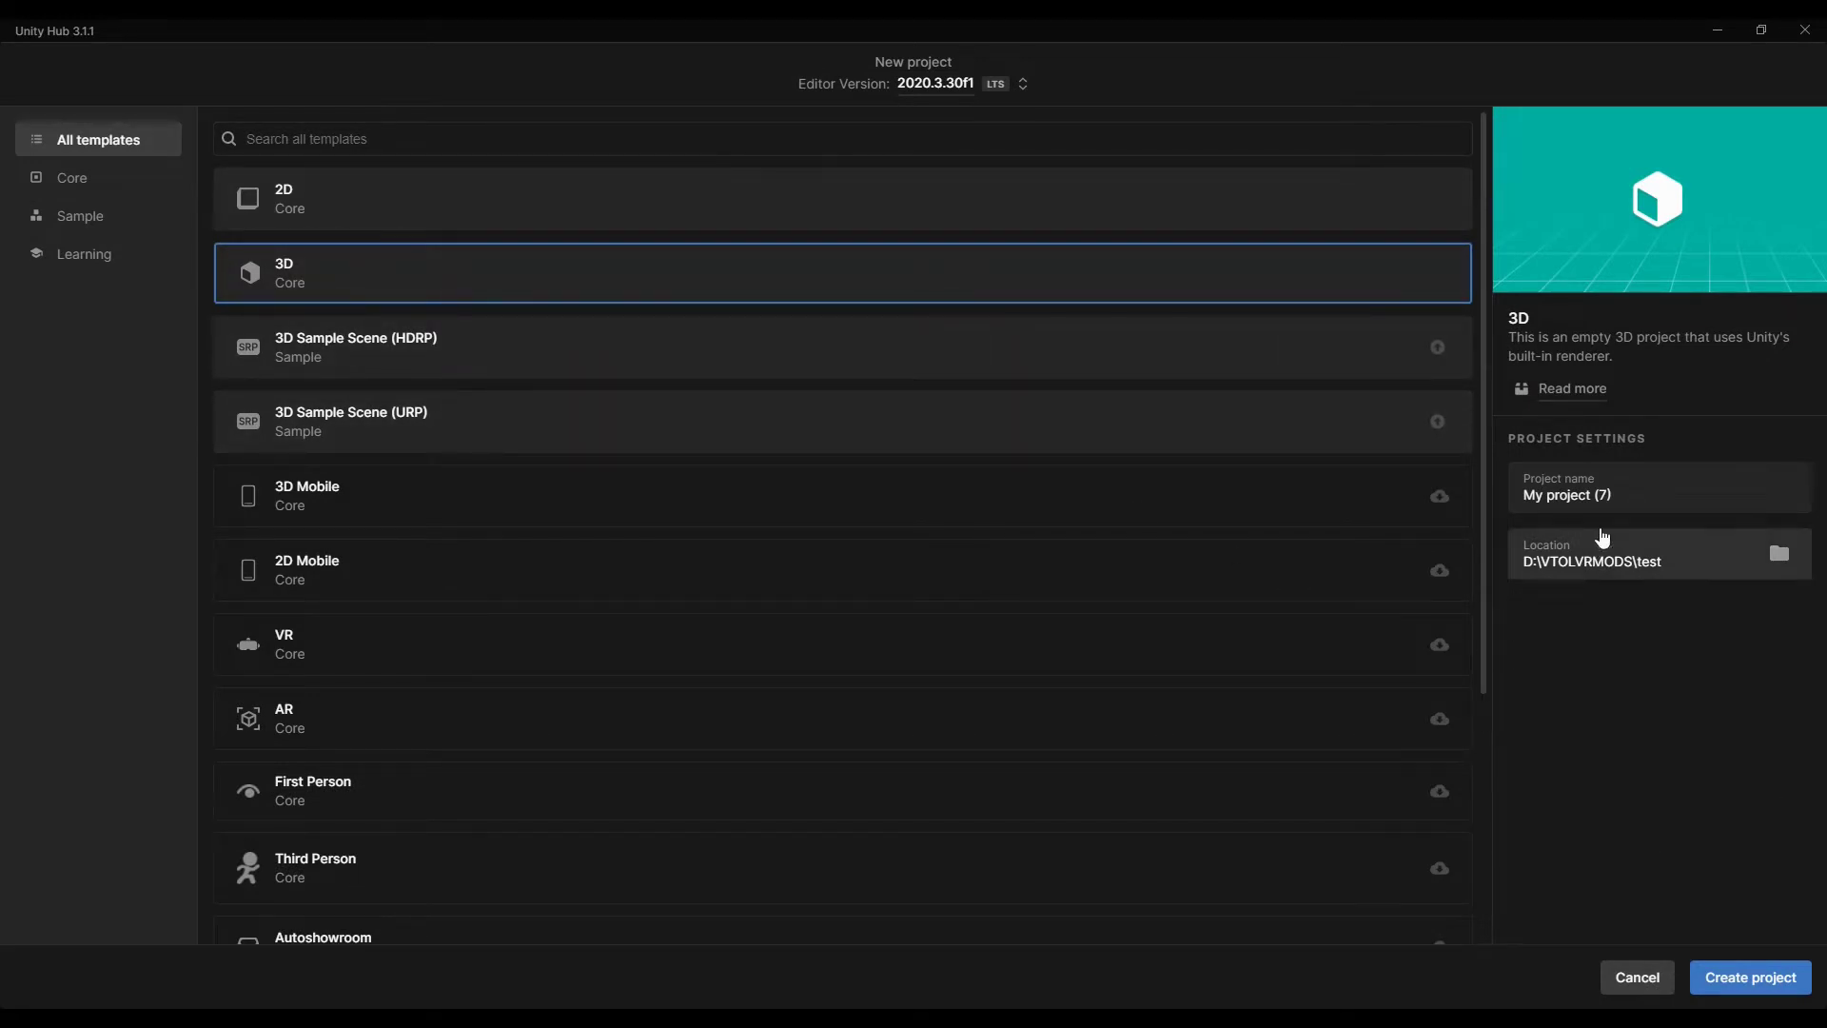
pyautogui.click(1622, 495)
pyautogui.moveTo(1623, 493); pyautogui.dragTo(1513, 493)
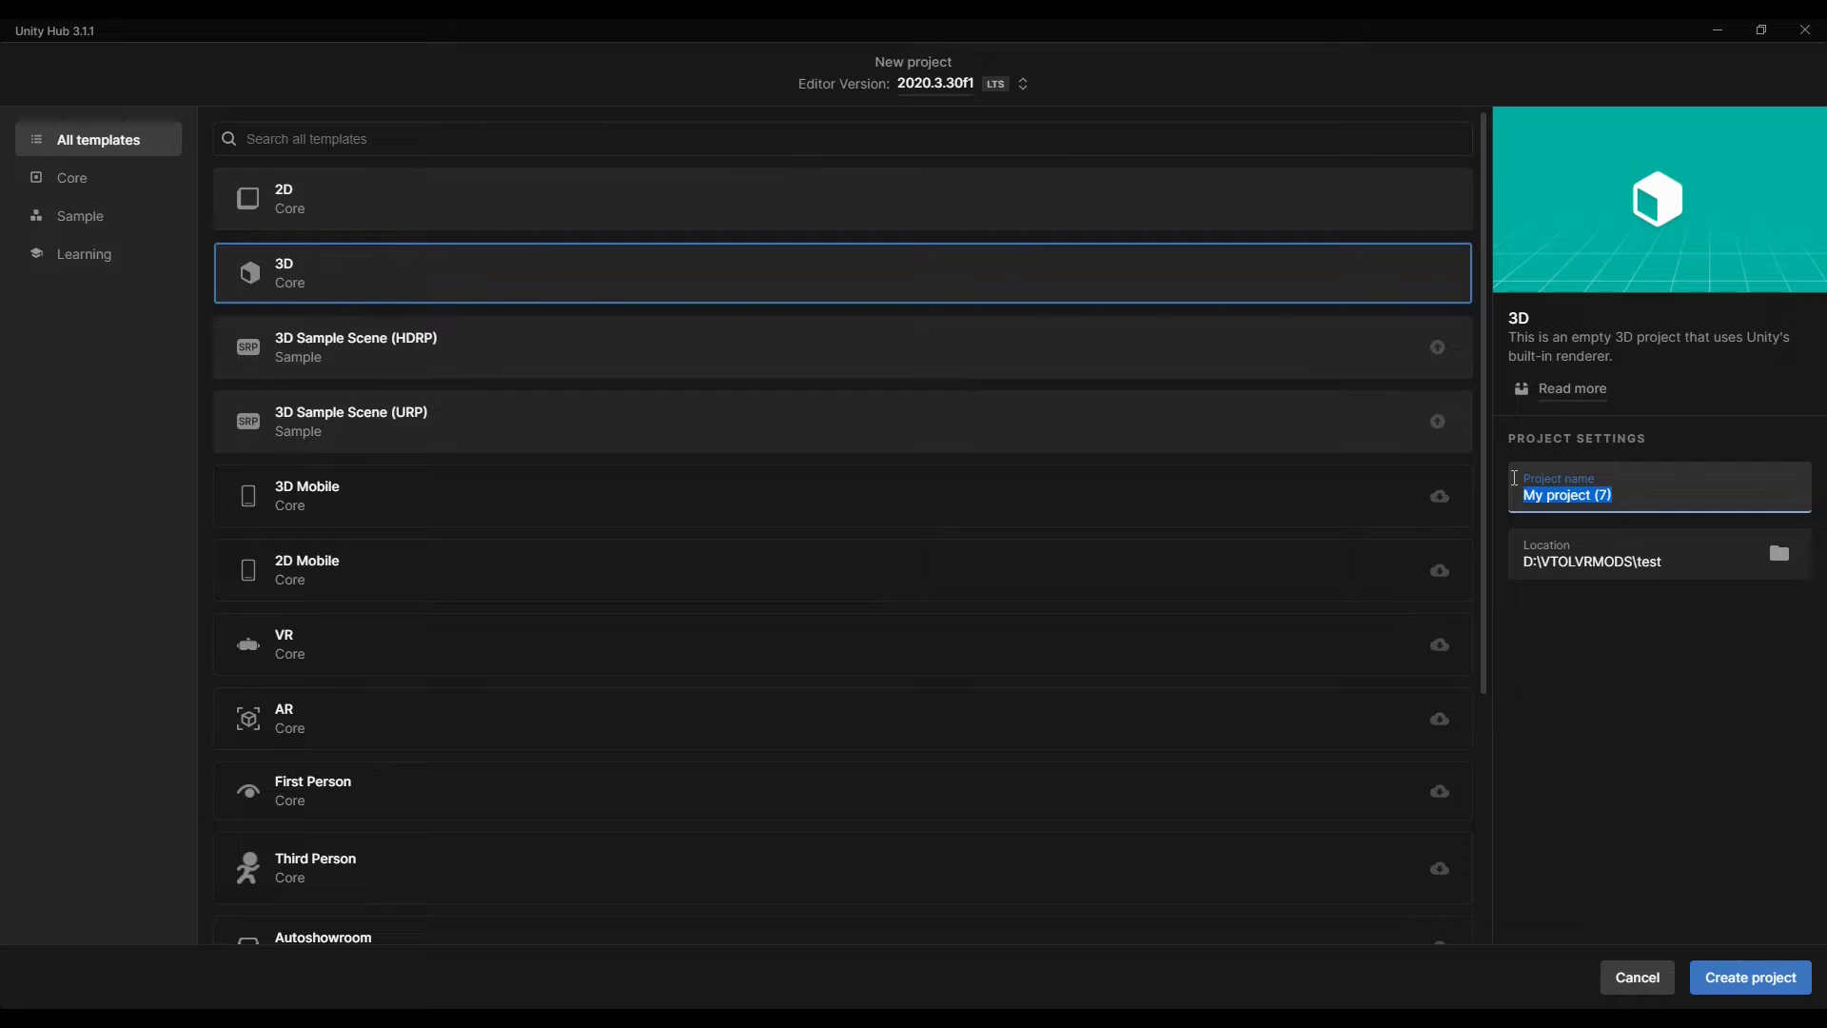
pyautogui.write('Con')
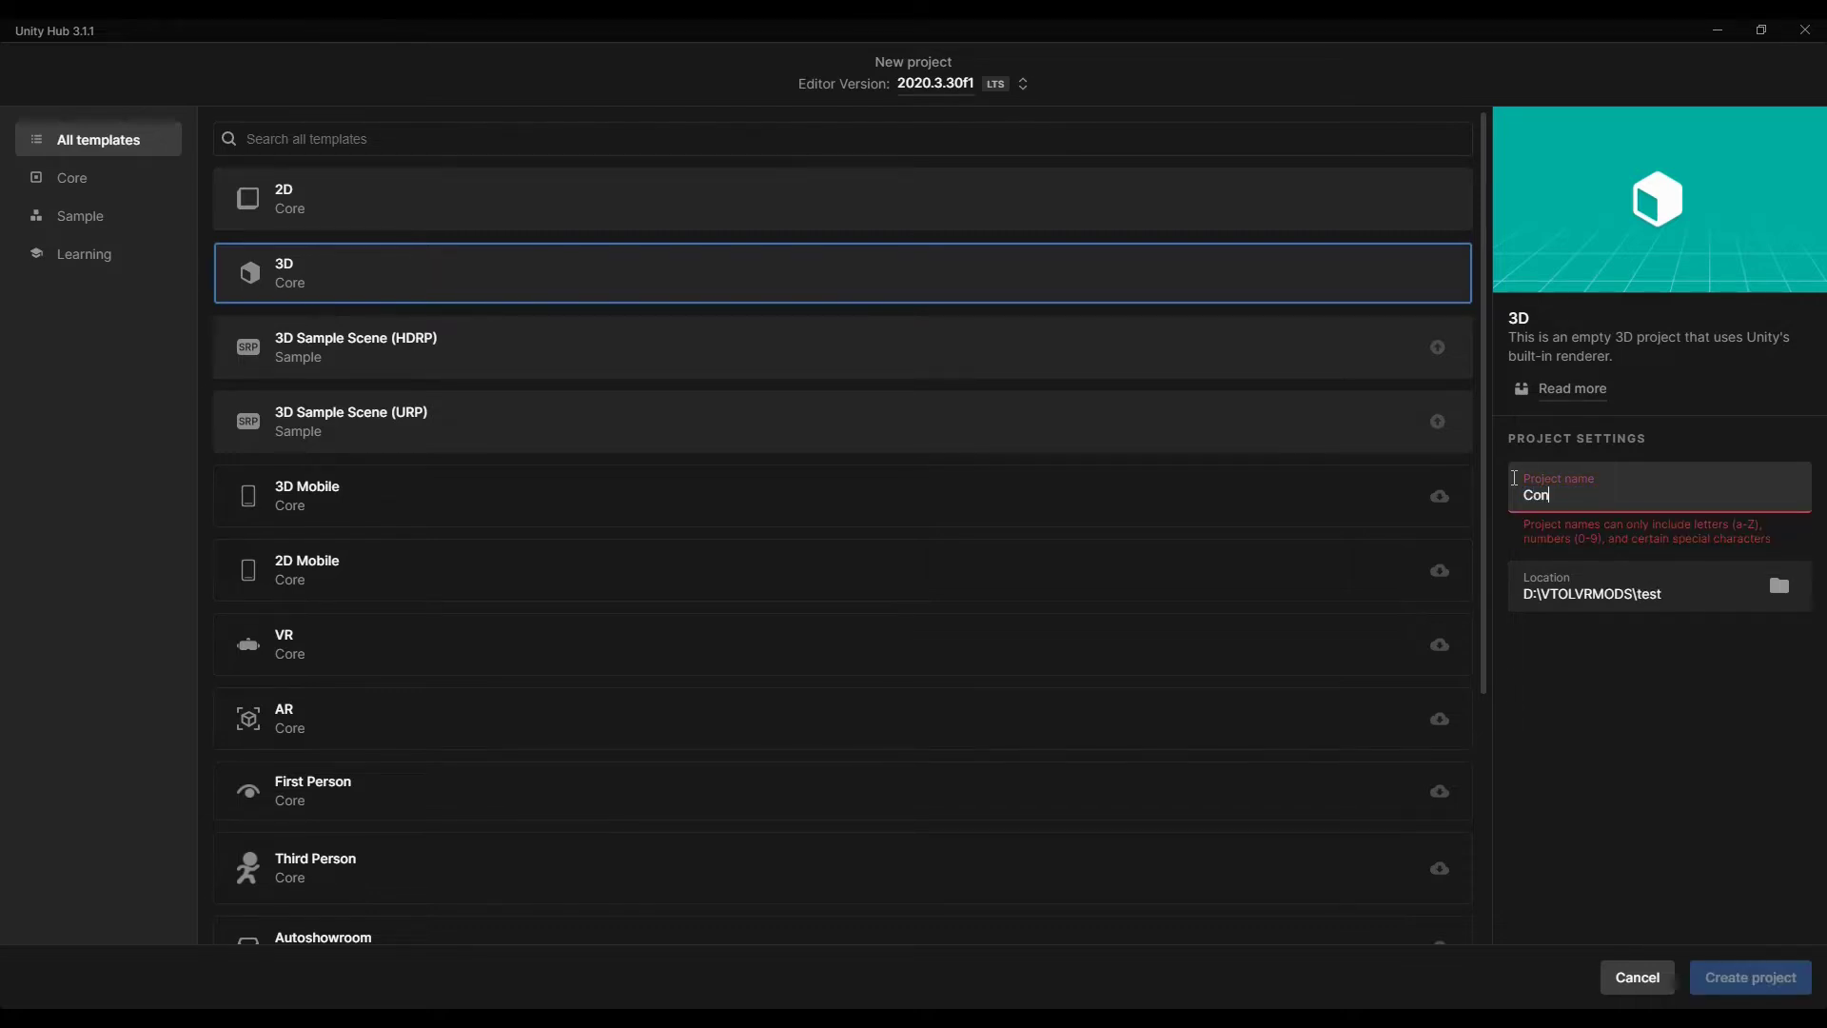
pyautogui.write('version')
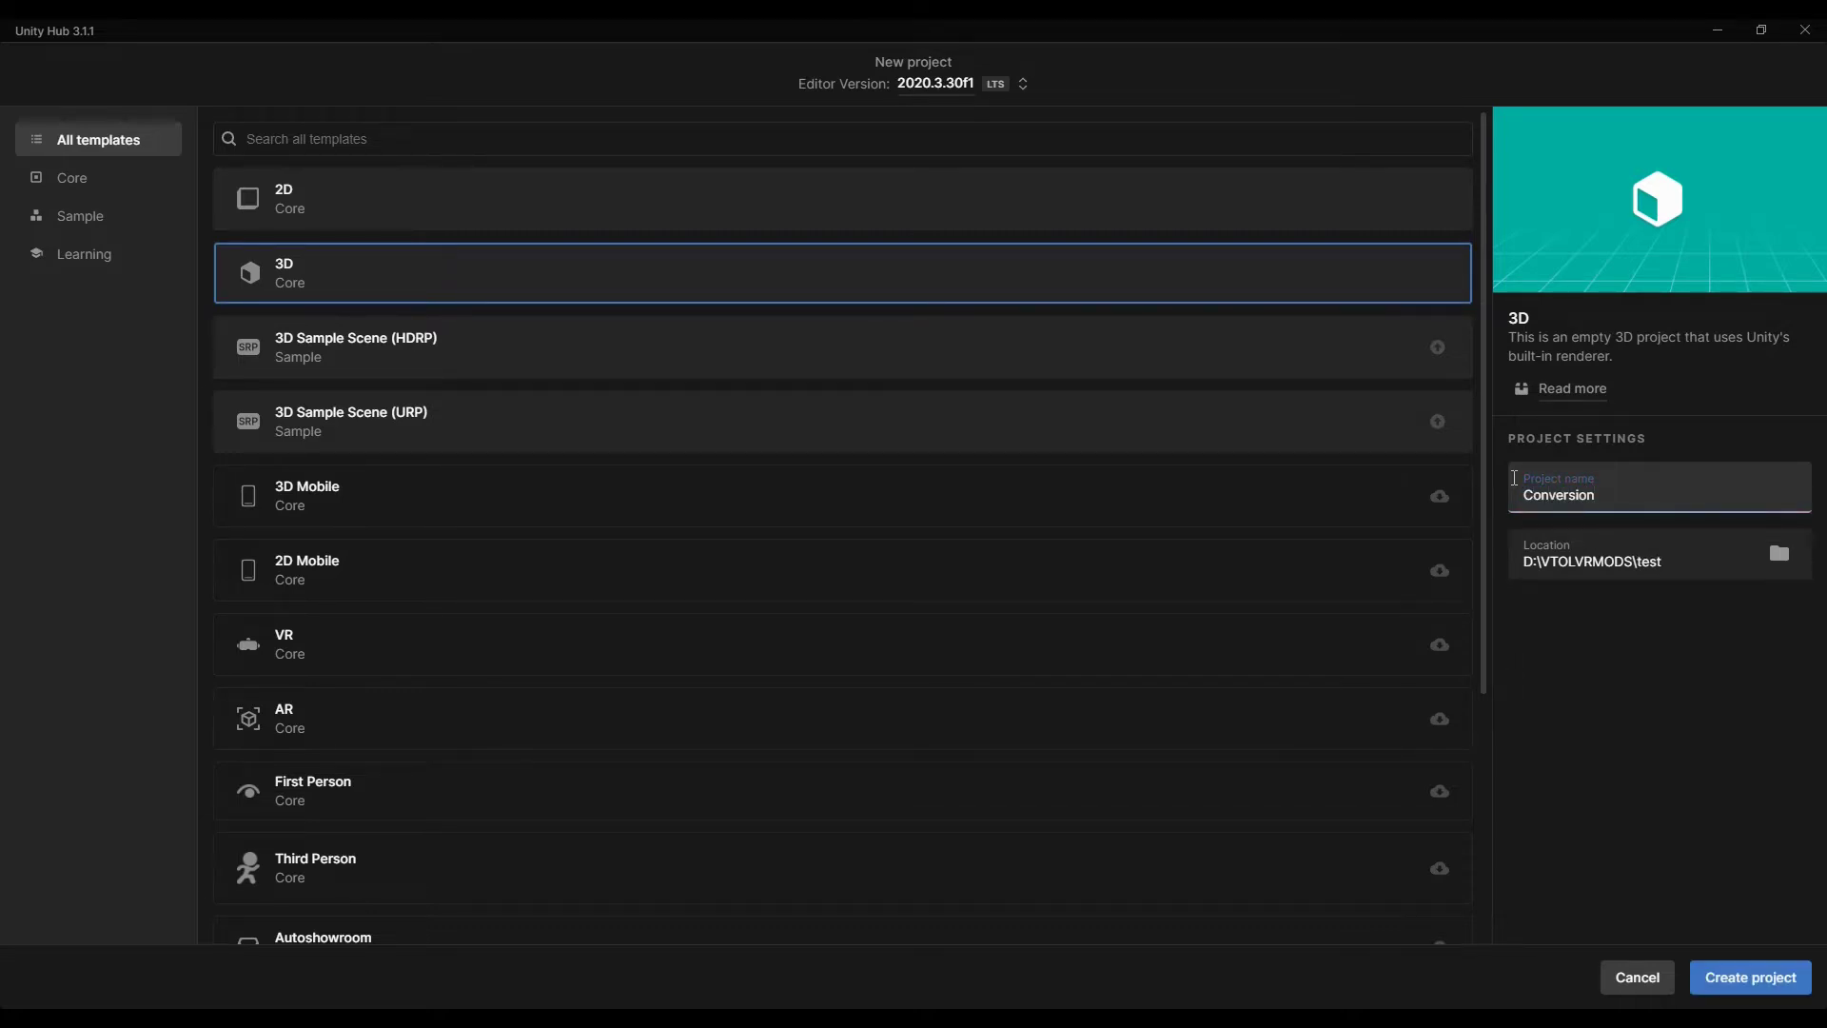
pyautogui.write('Project')
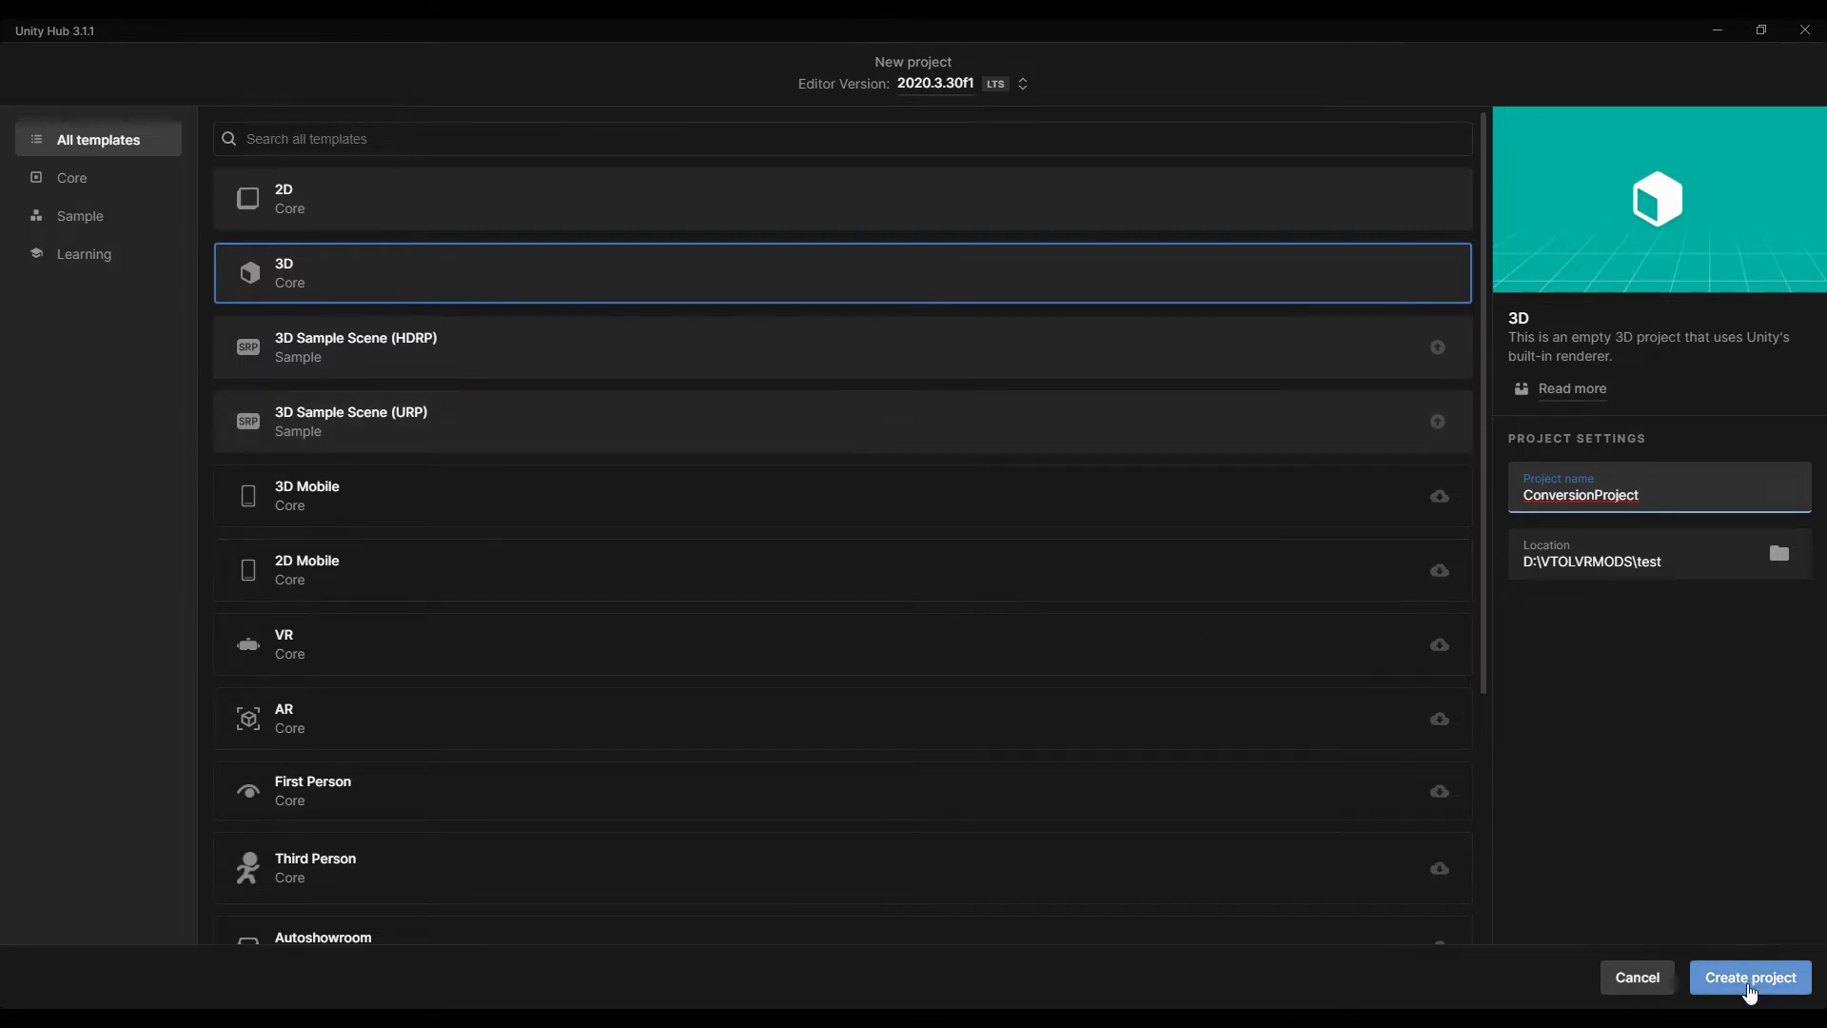
# Step: Create ConversionProject and let the editor open it on SampleScene
pyautogui.click(1750, 990)
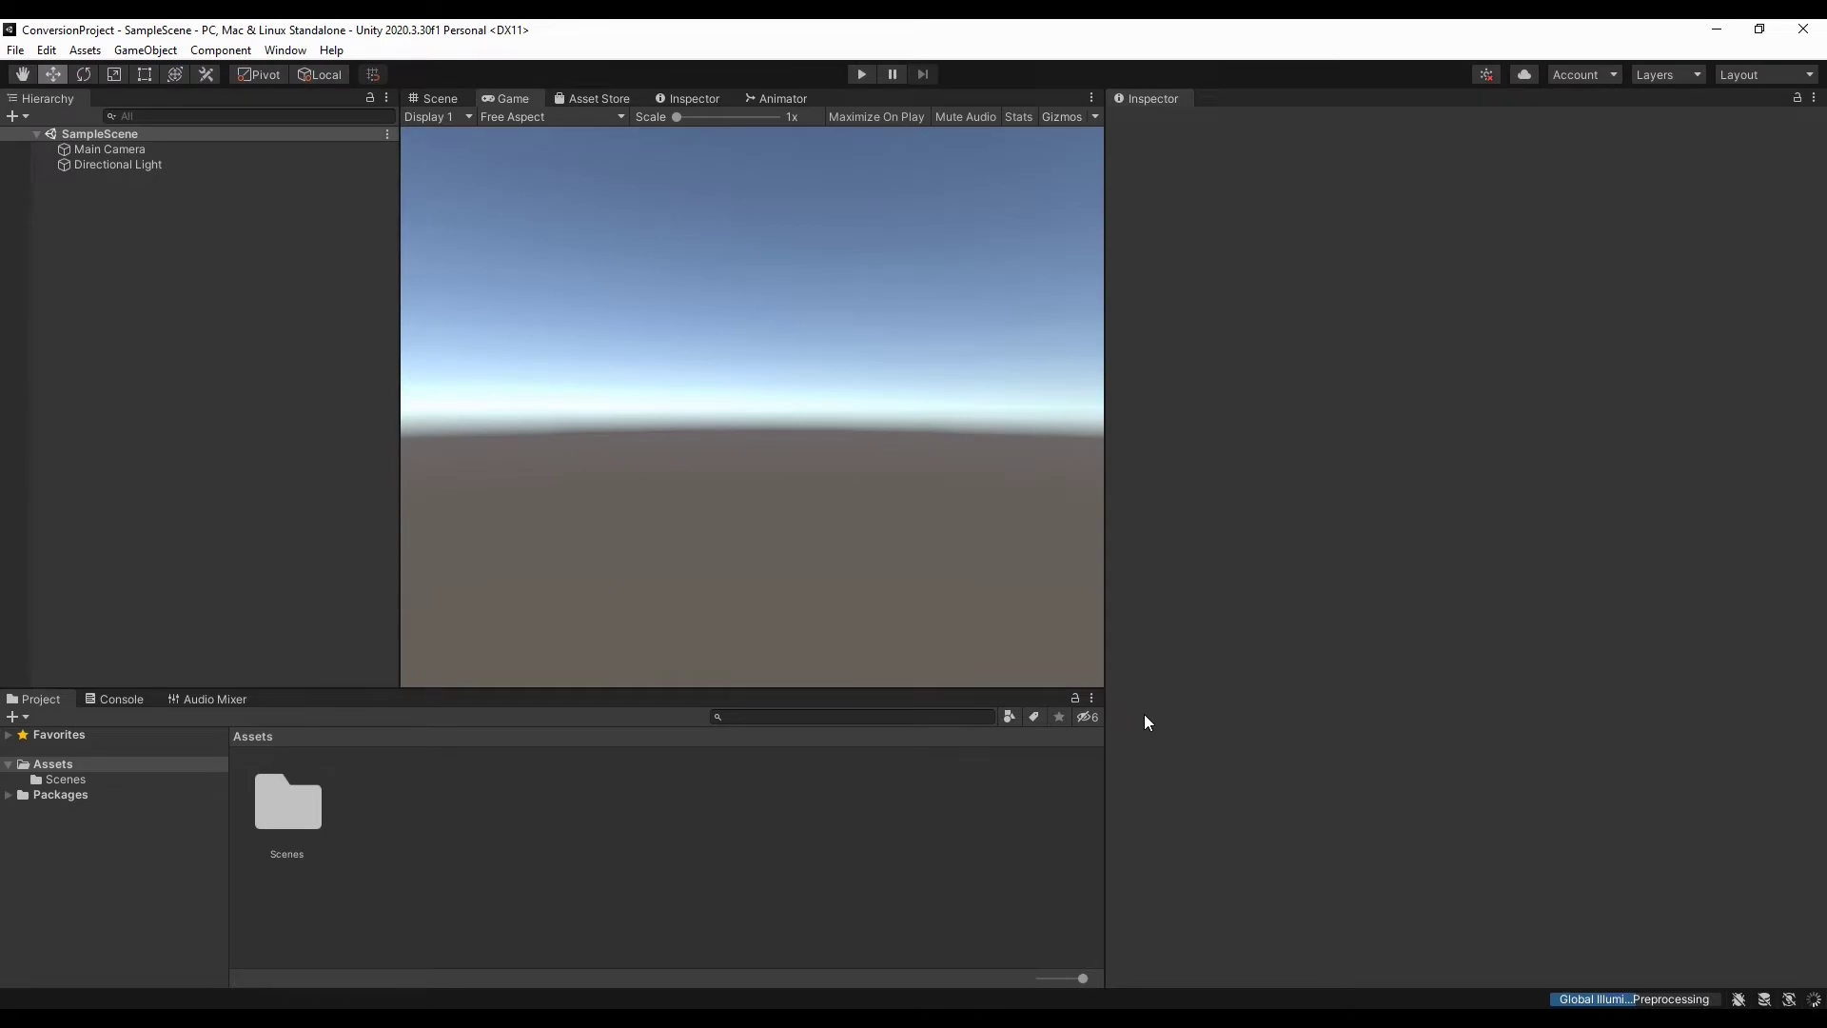
# Step: Install XR Plugin Management from the XR Plugin Management page of Project Settings
pyautogui.click(50, 53)
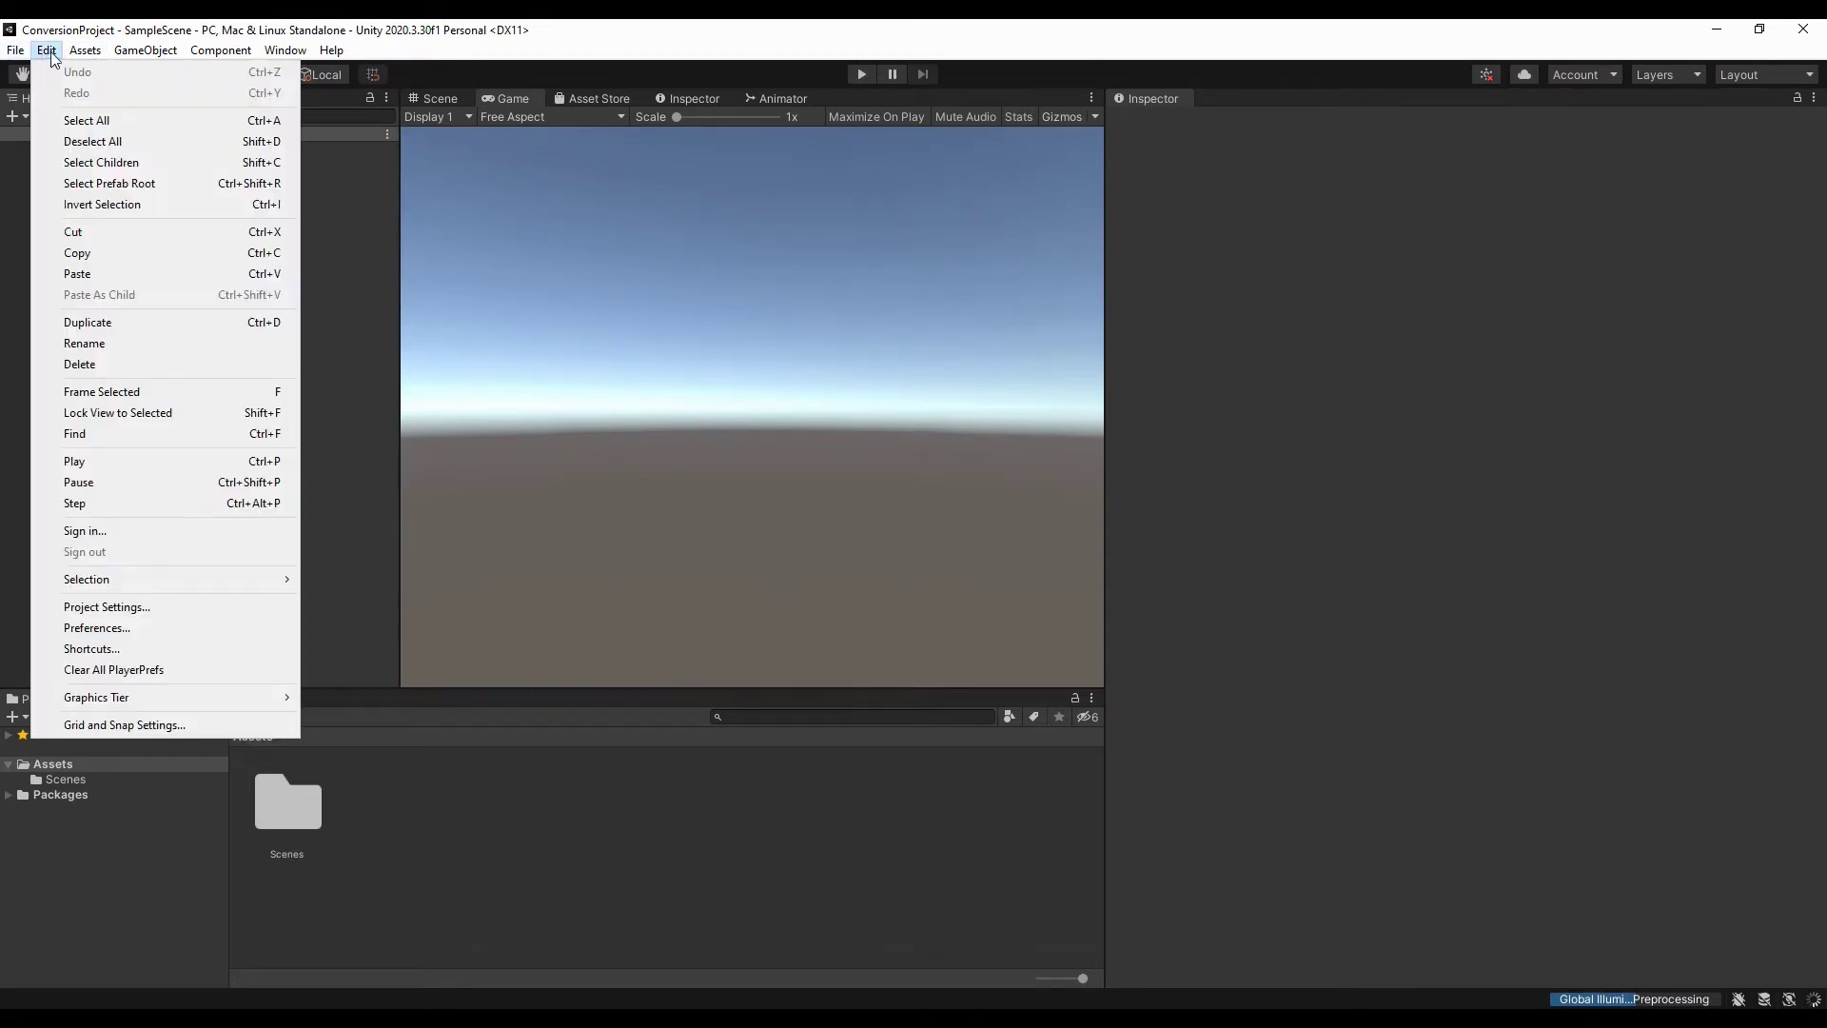
pyautogui.click(138, 609)
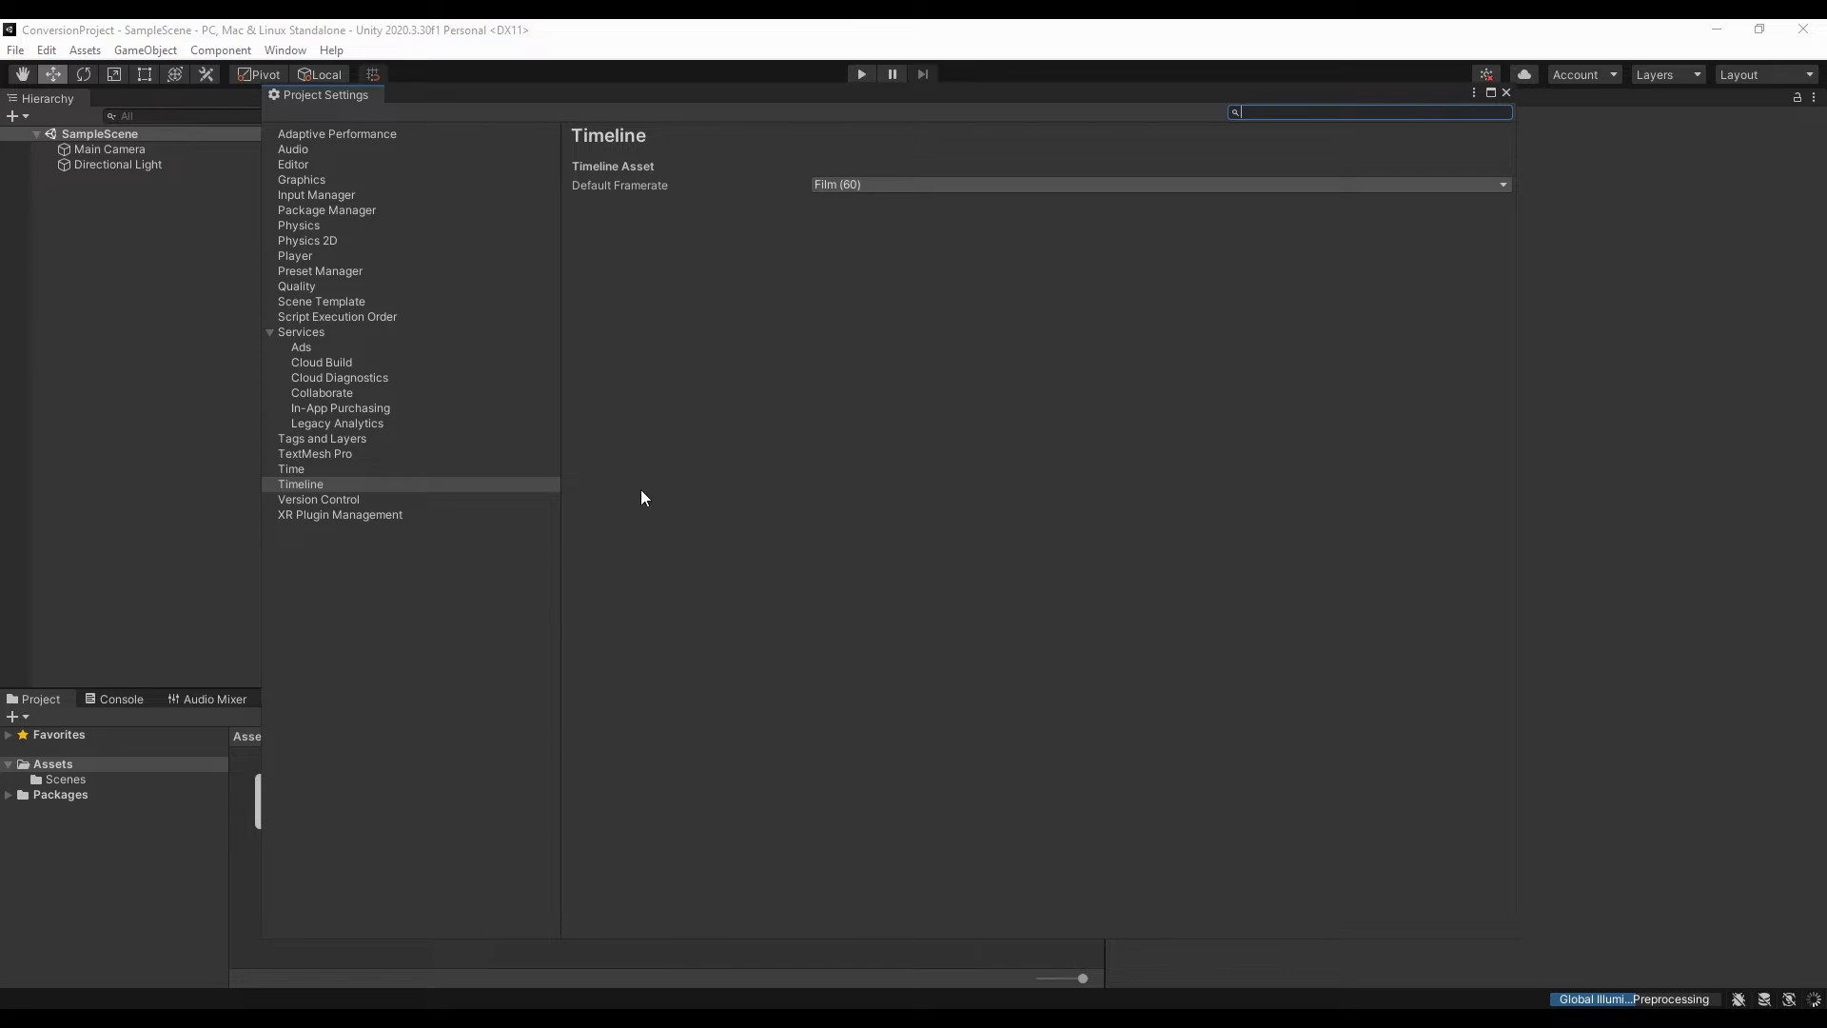
pyautogui.click(352, 518)
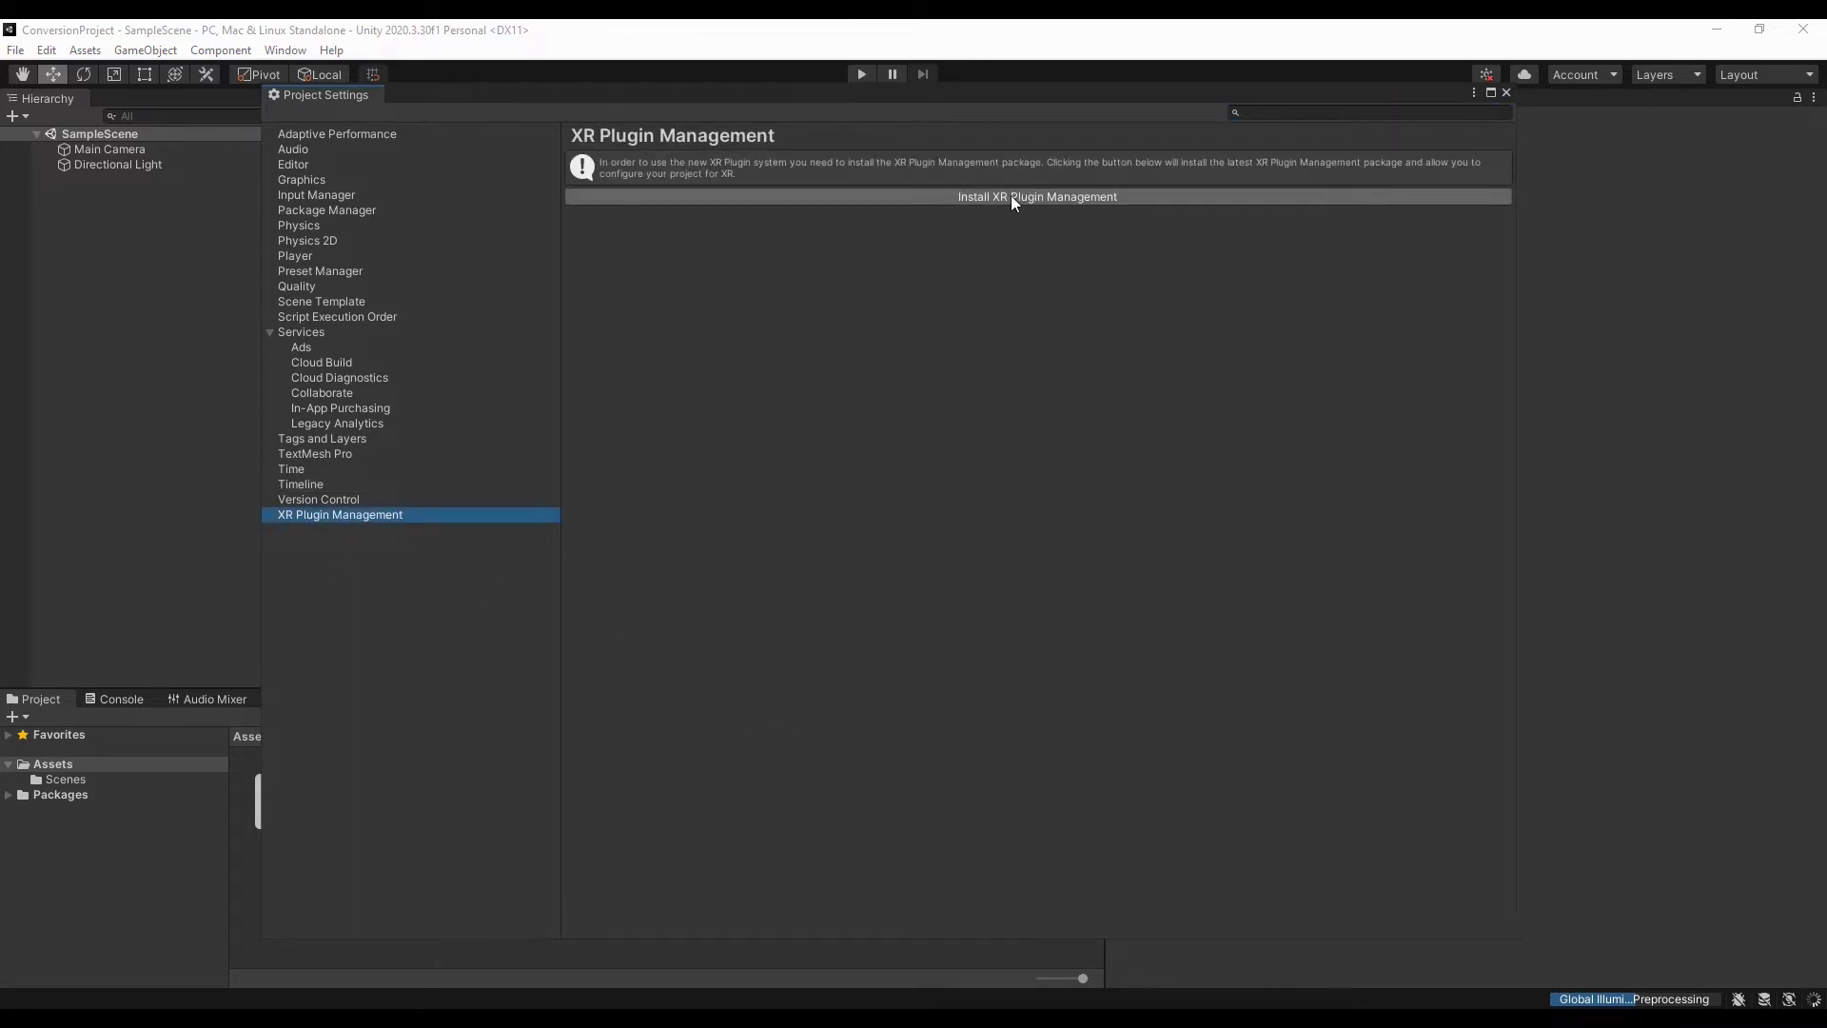
pyautogui.click(957, 197)
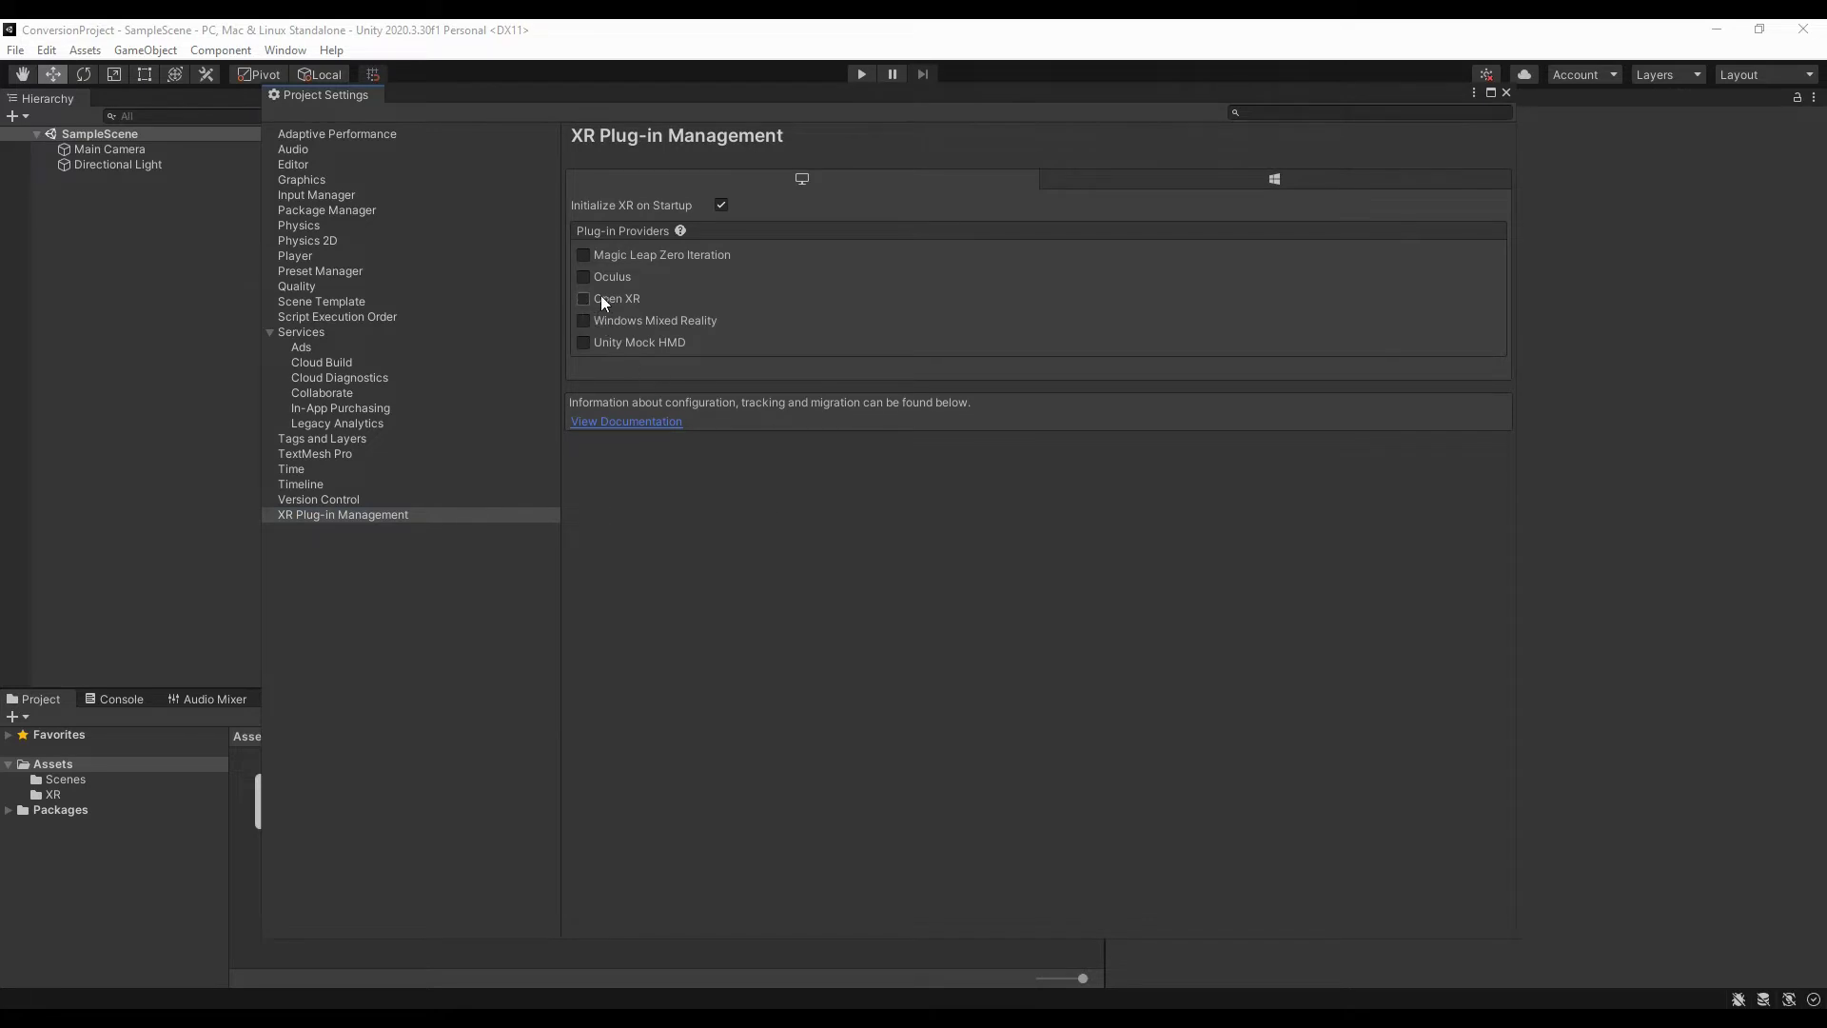
# Step: Enable the OpenXR plug-in provider and accept the new input backends and restart
pyautogui.click(584, 299)
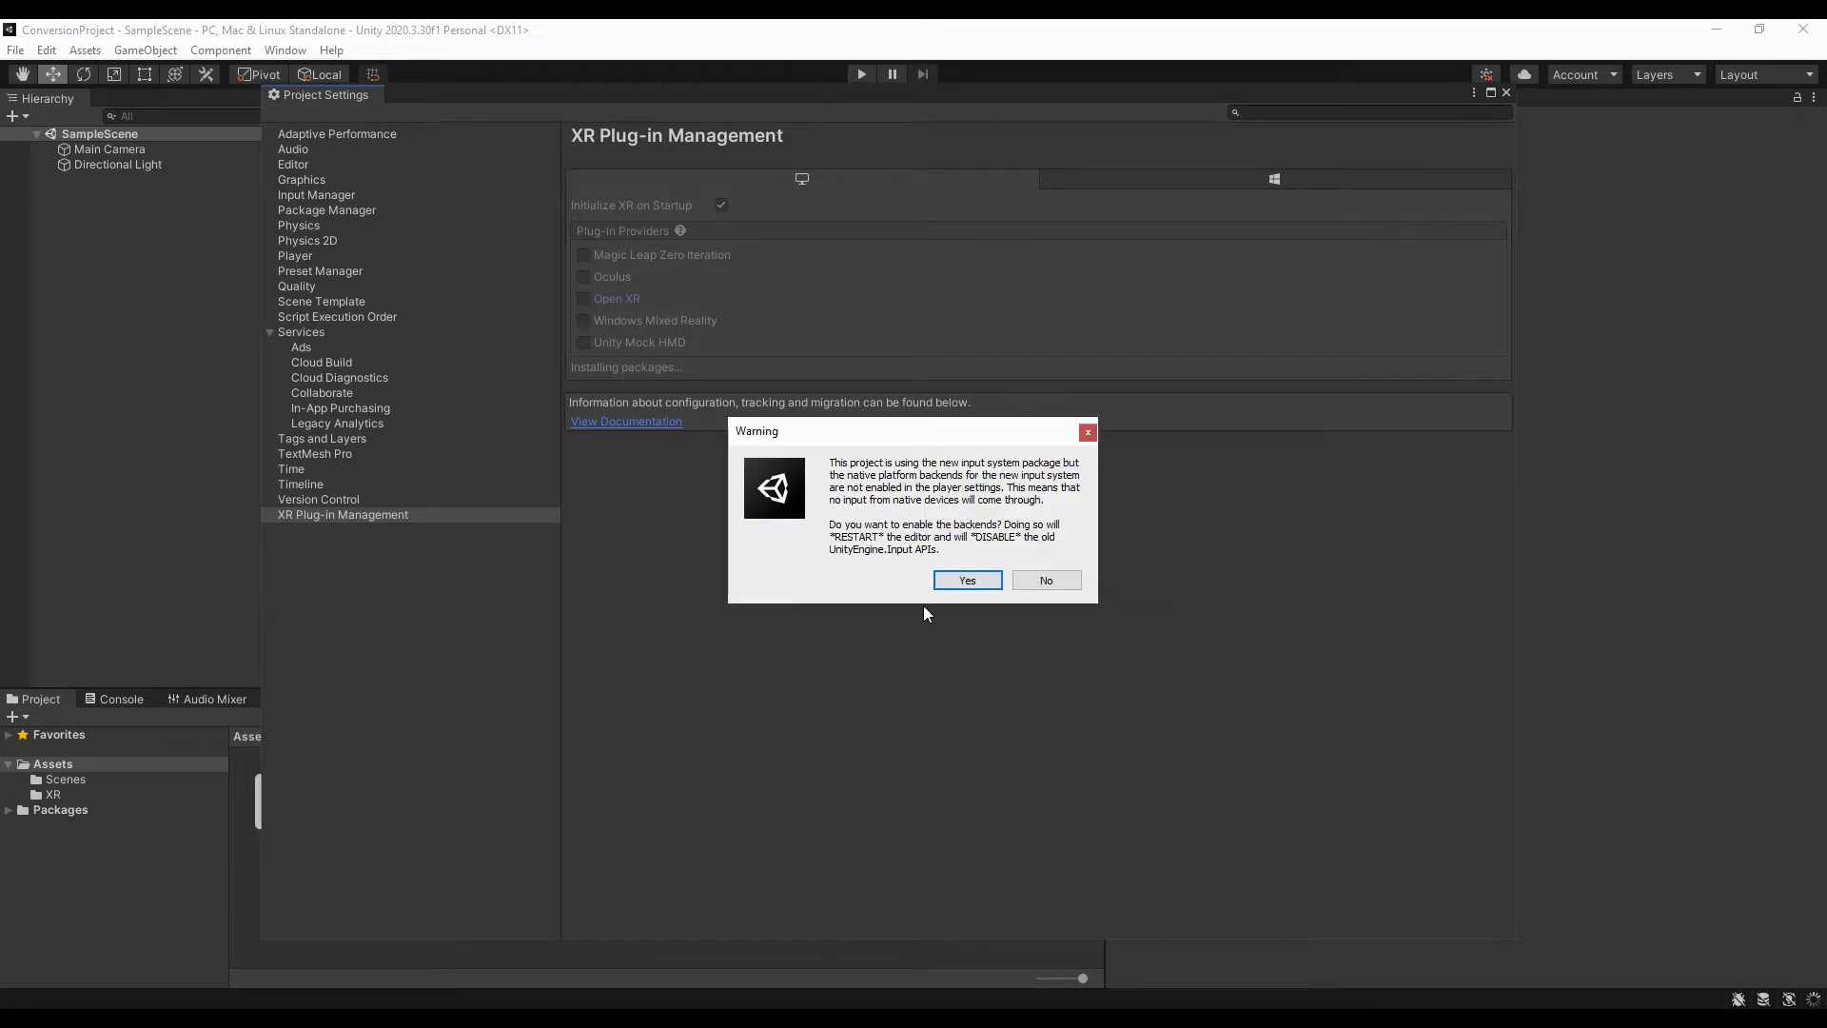
pyautogui.click(968, 579)
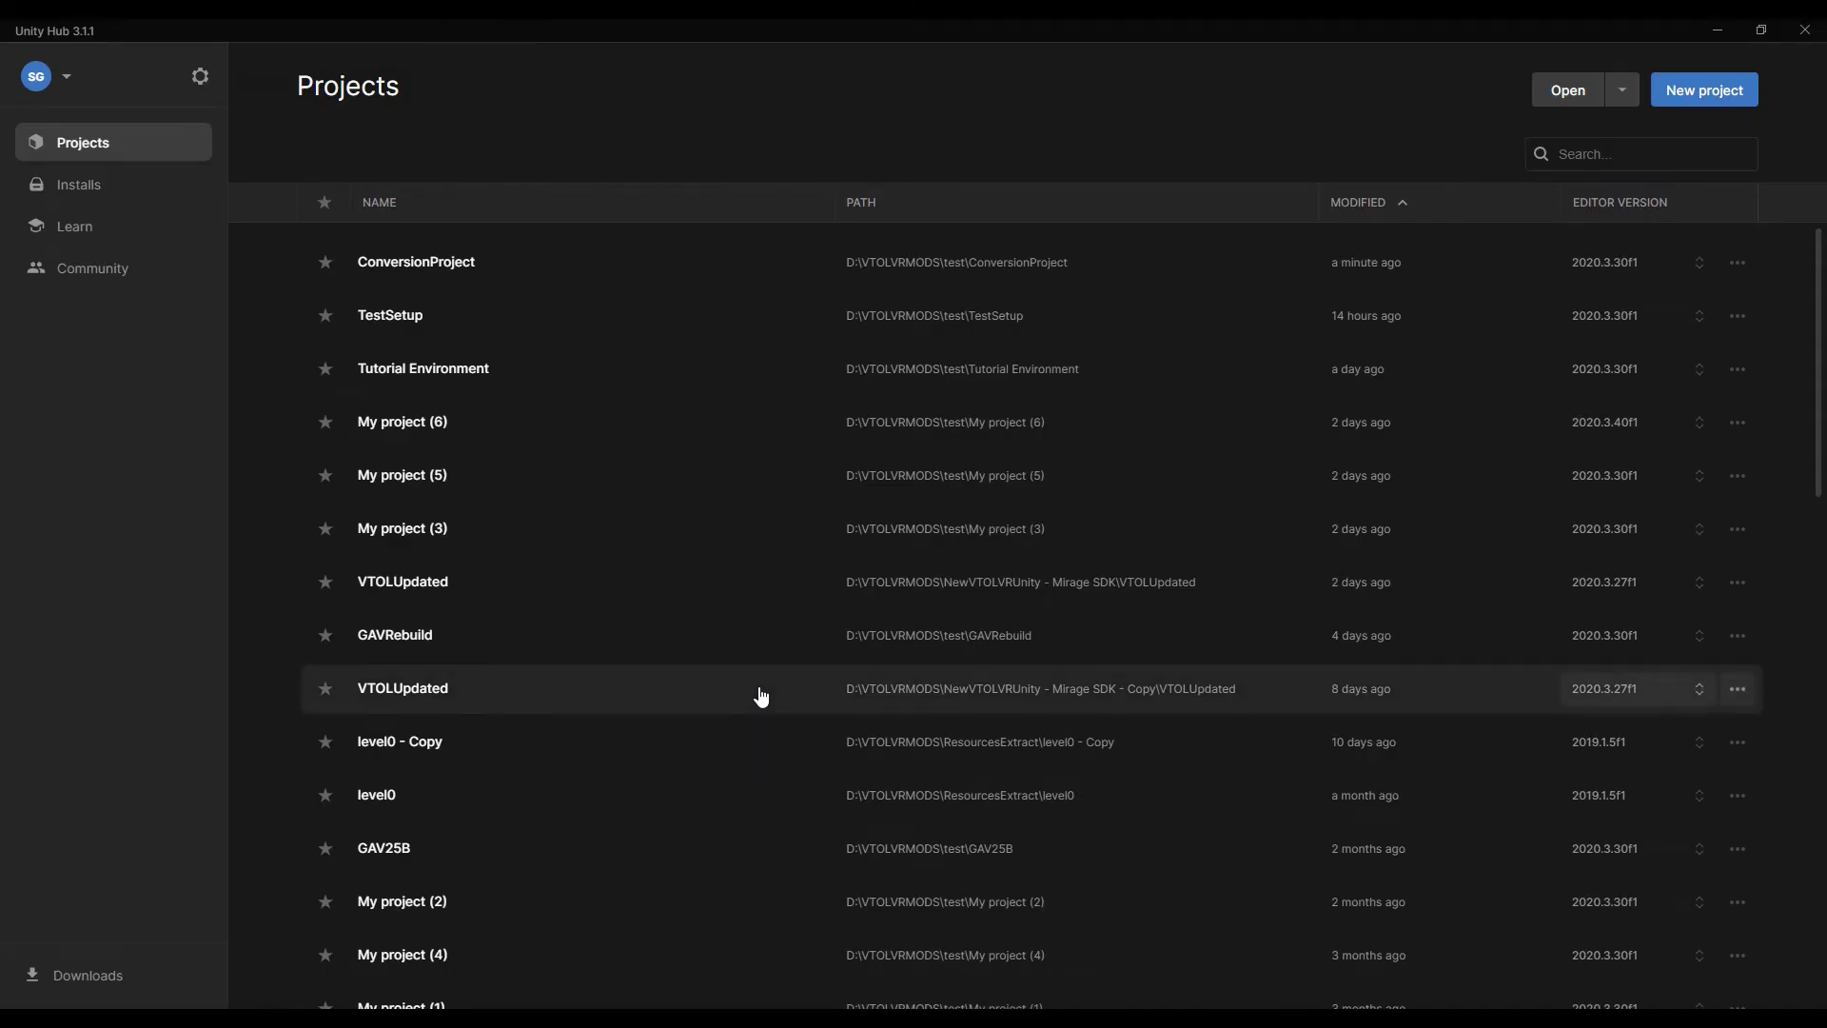
pyautogui.click(761, 697)
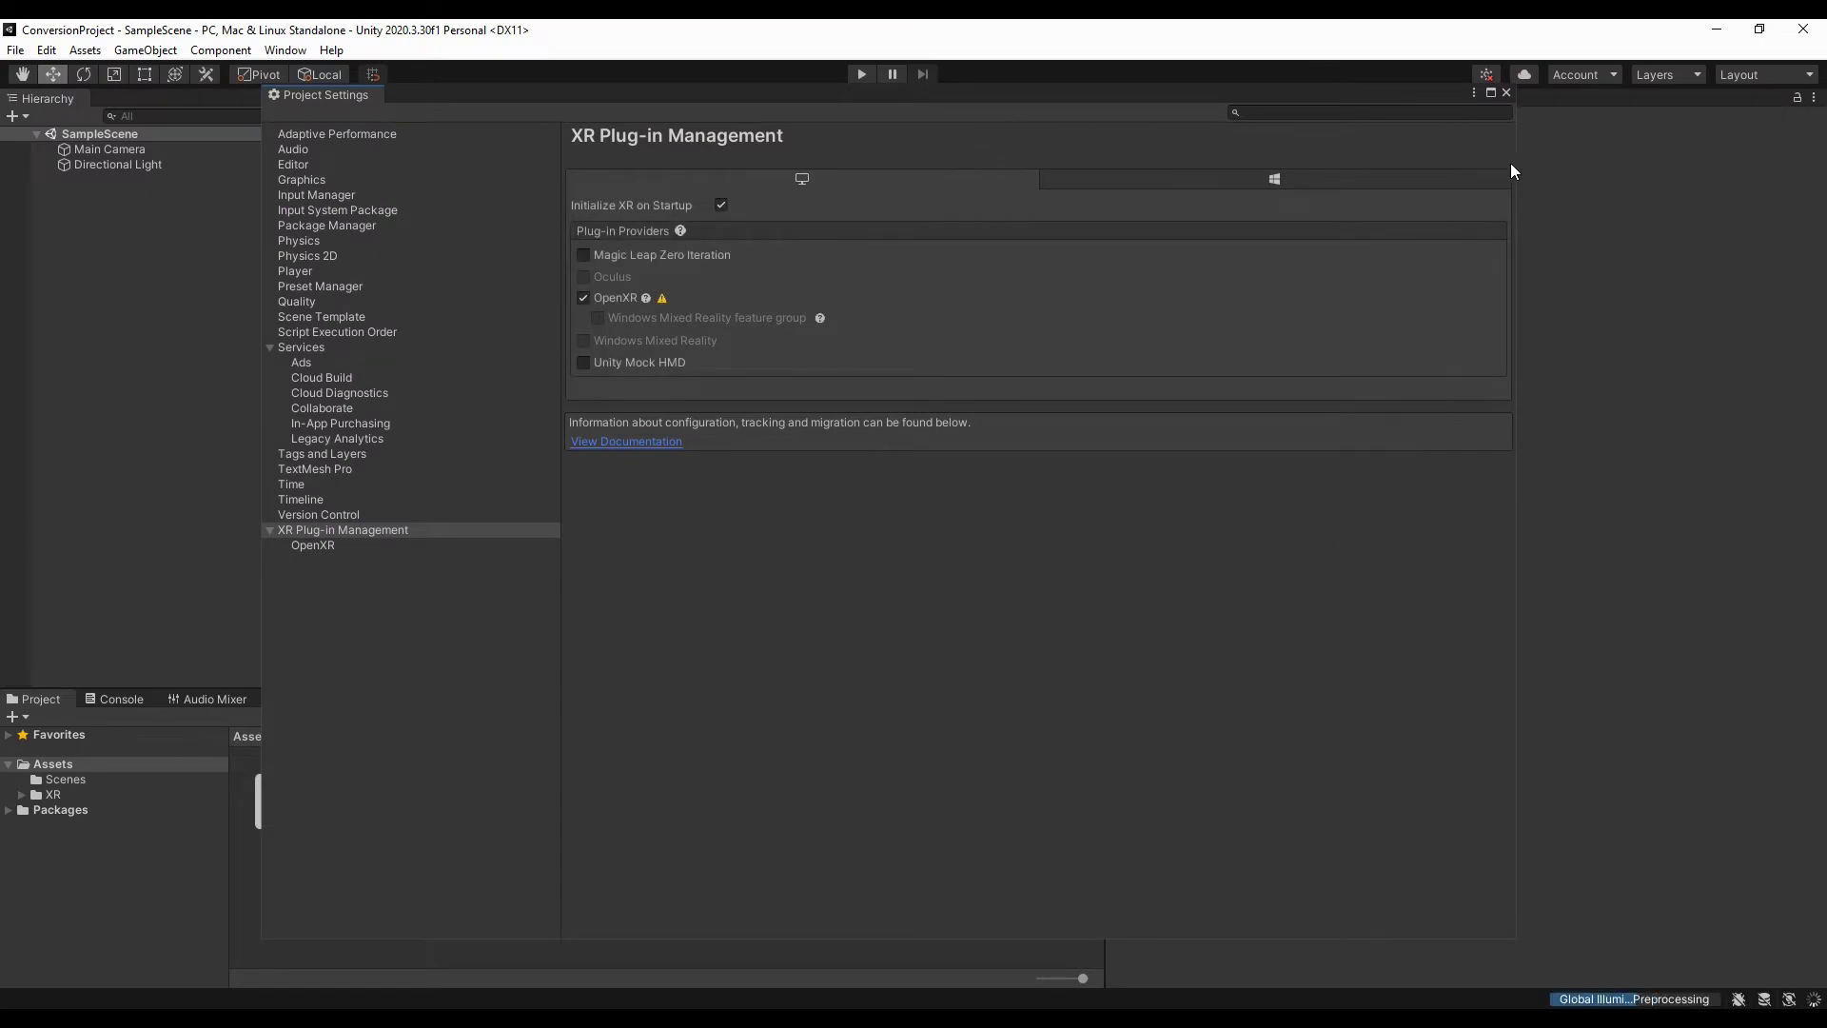
# Step: Close Project Settings and start a custom package import from the Assets menu
pyautogui.click(1505, 93)
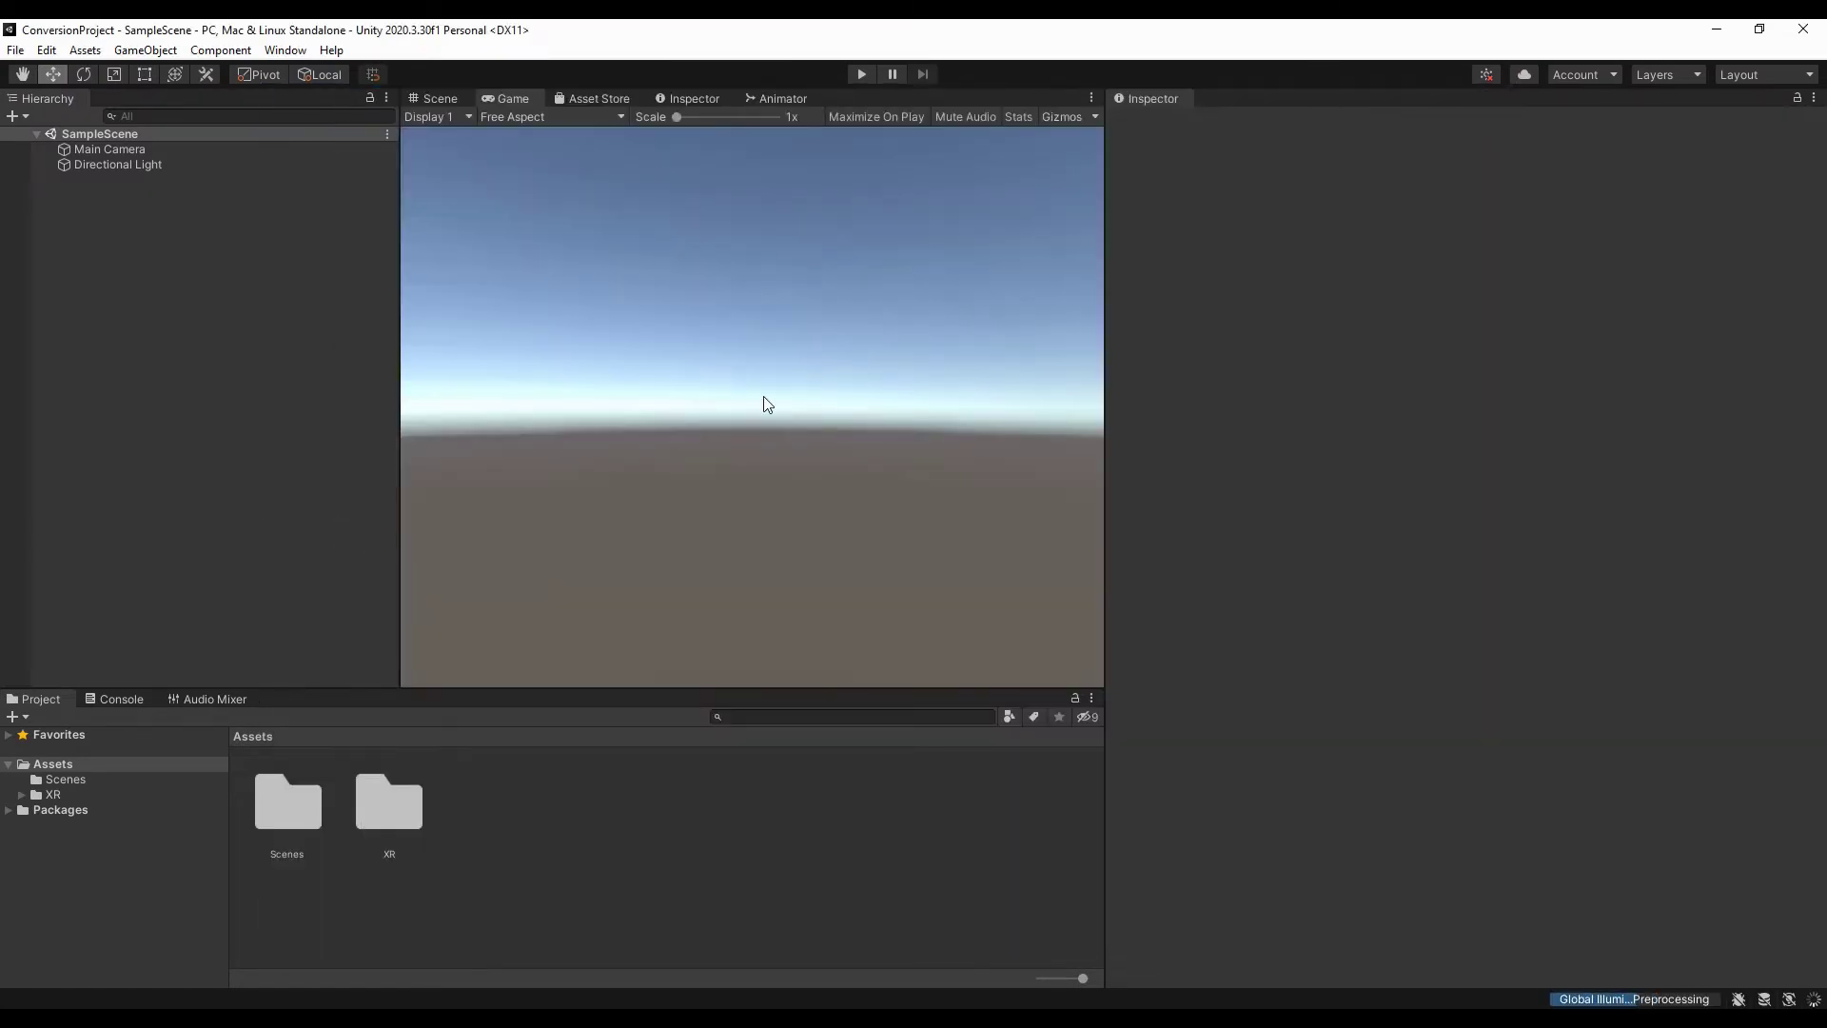
pyautogui.click(70, 54)
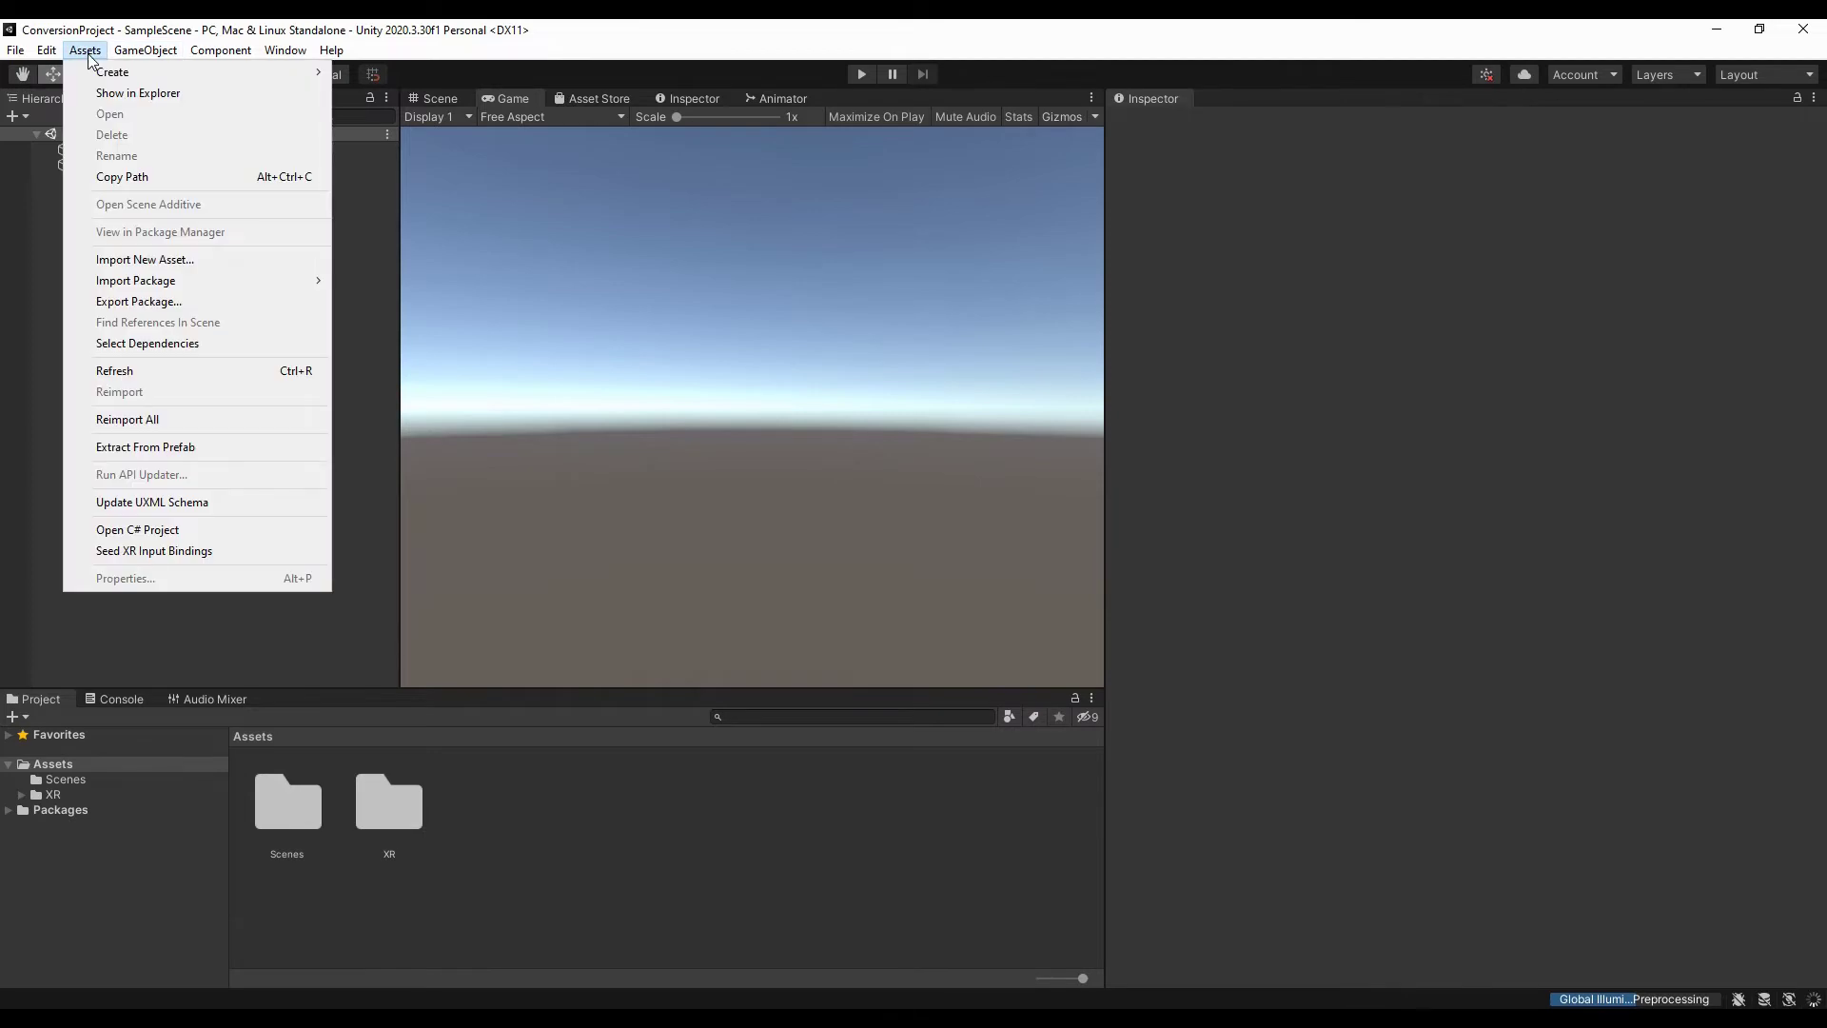
pyautogui.click(84, 51)
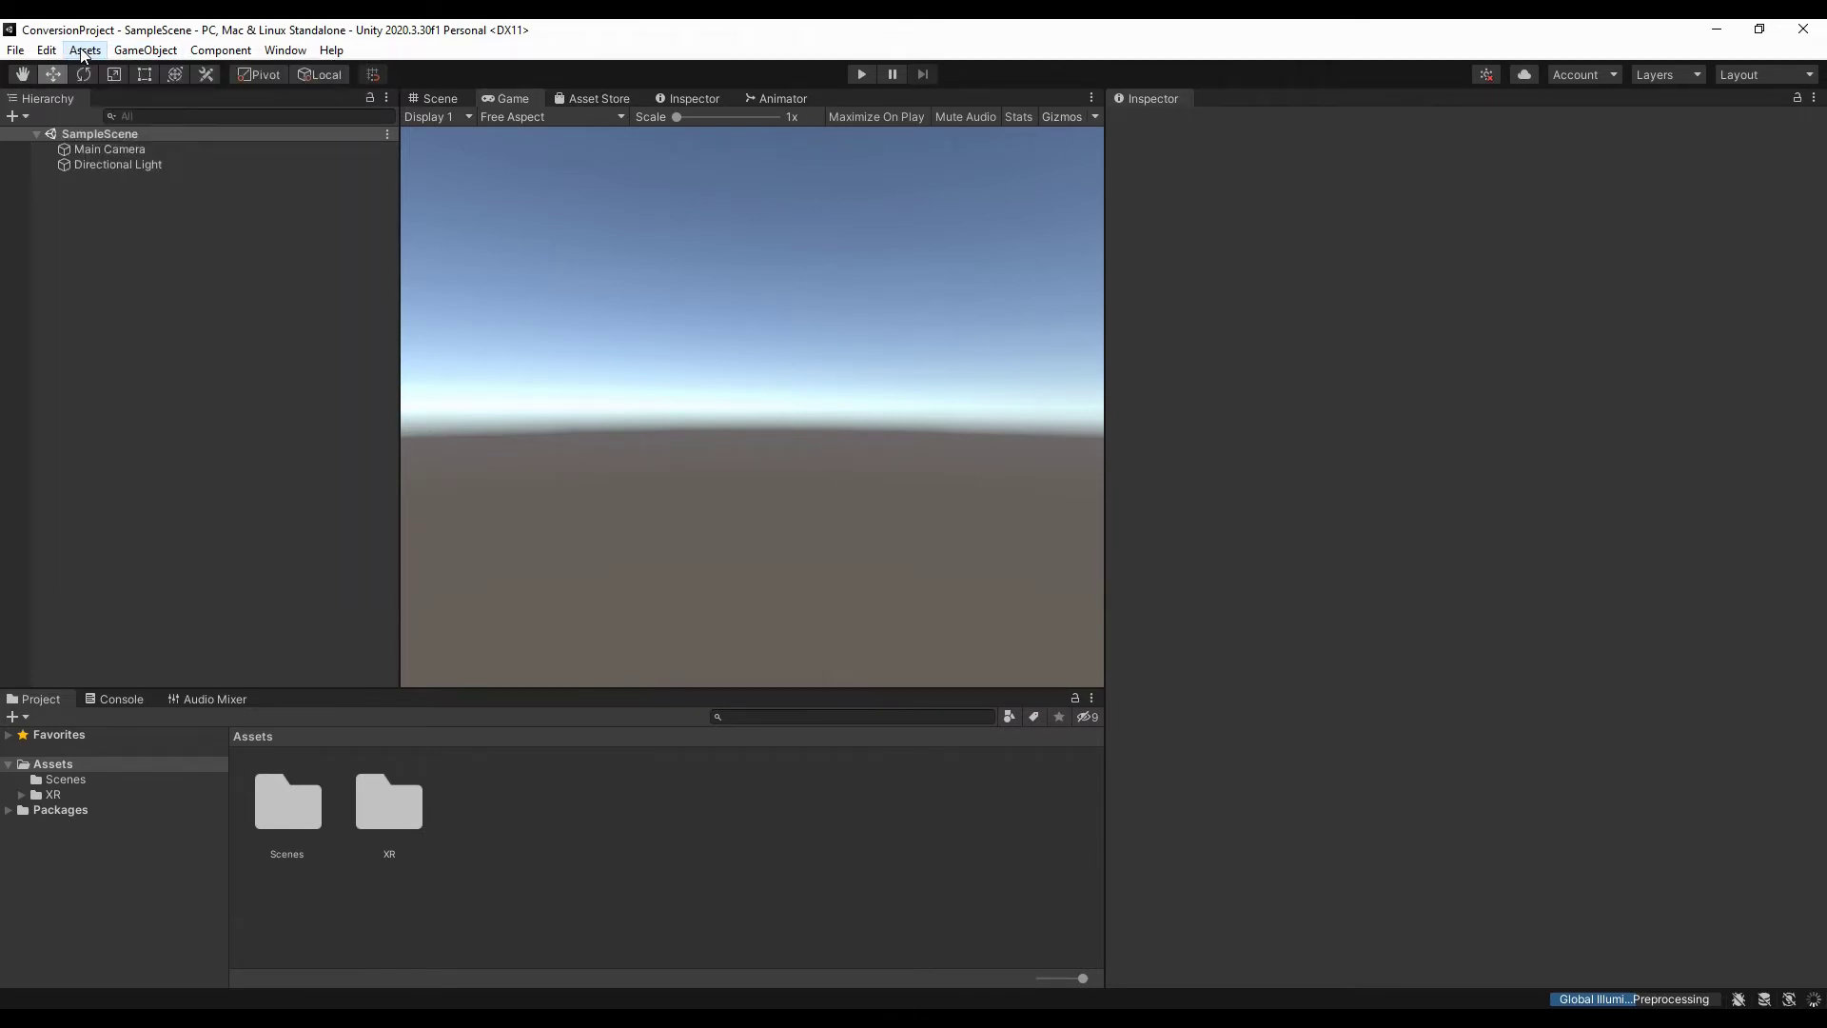
pyautogui.click(83, 52)
pyautogui.moveTo(226, 284)
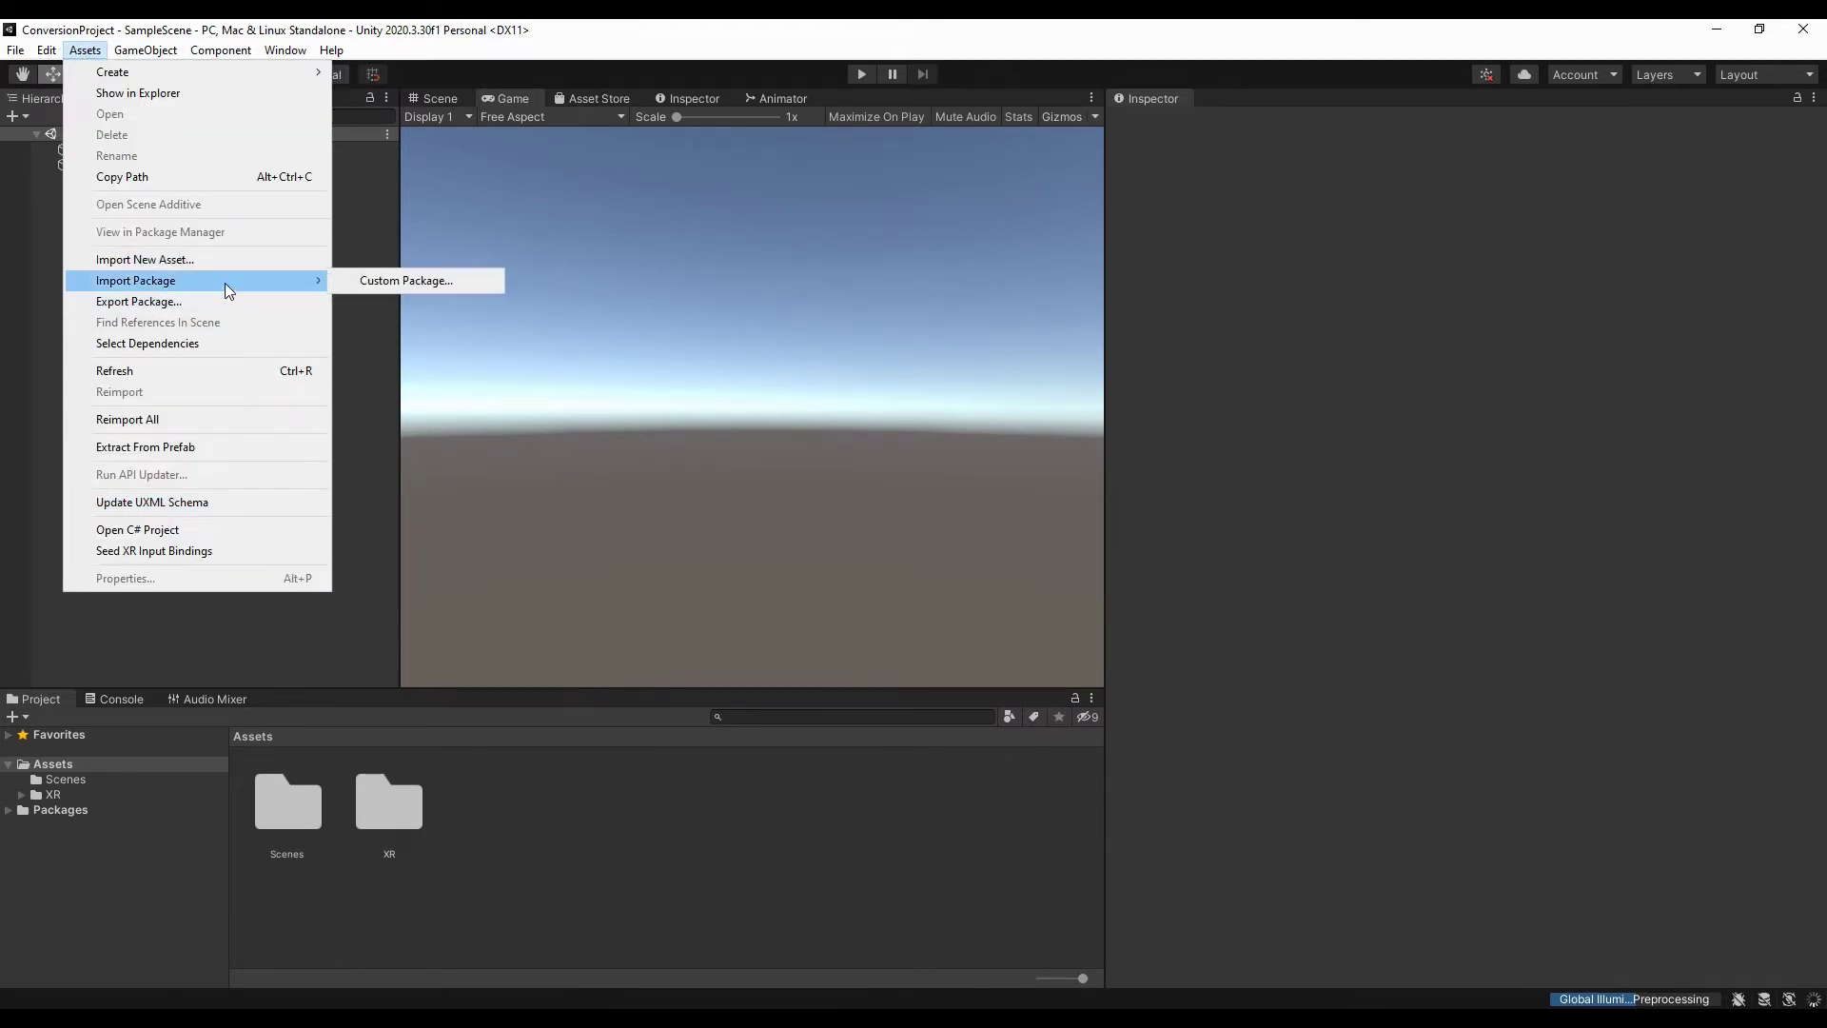
pyautogui.click(348, 275)
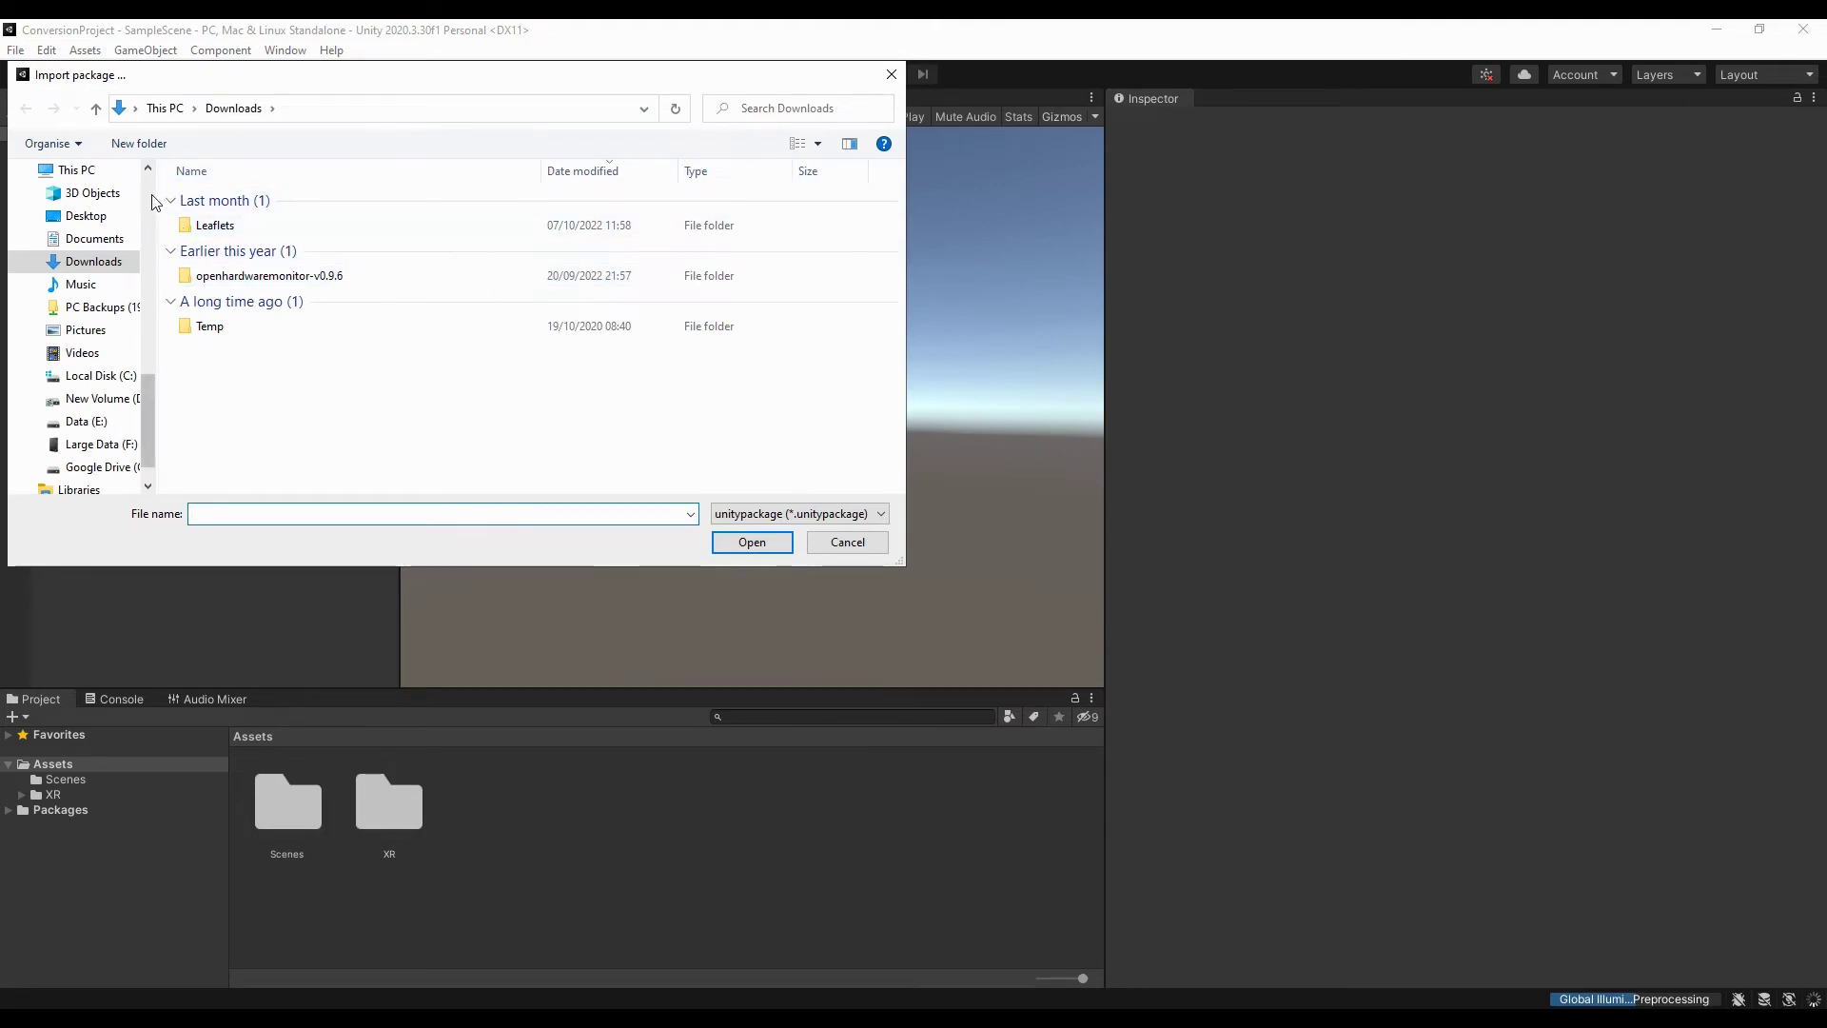
# Step: Open mirage2000UP.unitypackage from VTOLVRMODS > Template UnityPackages > M2000
pyautogui.scroll(6, 115, 245)
pyautogui.click(116, 243)
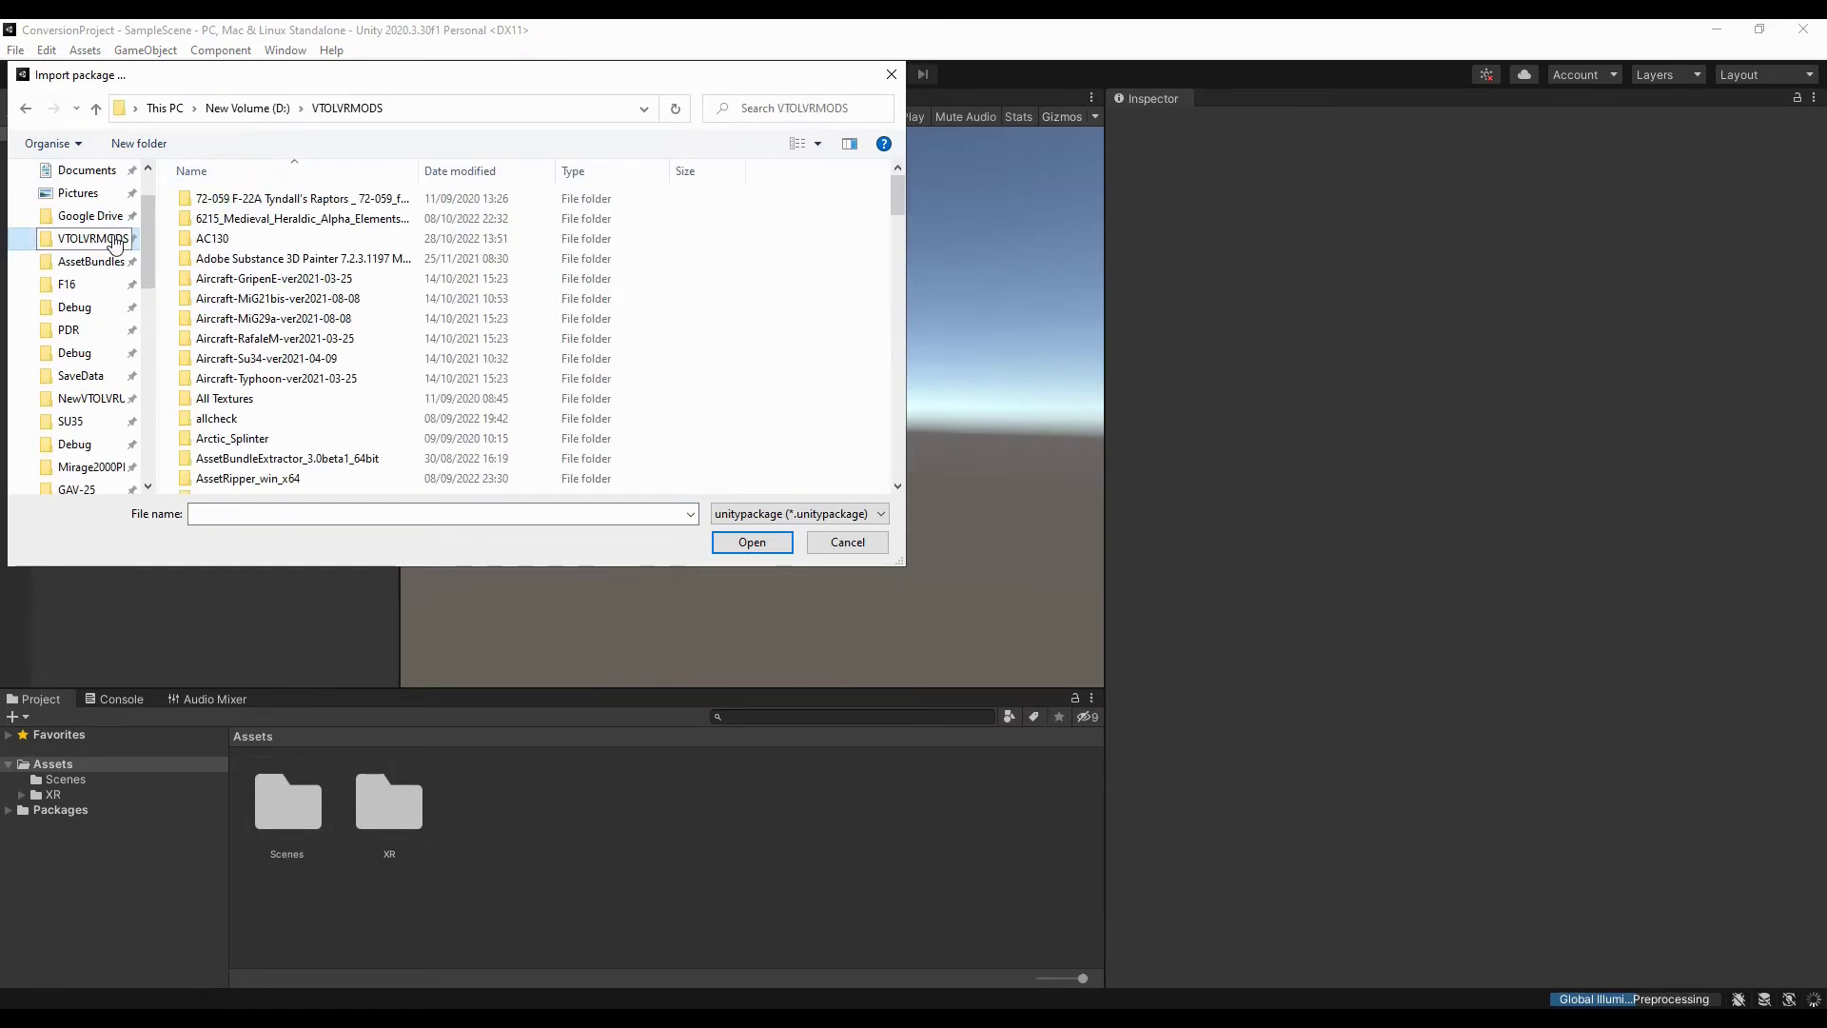
pyautogui.scroll(-20, 256, 314)
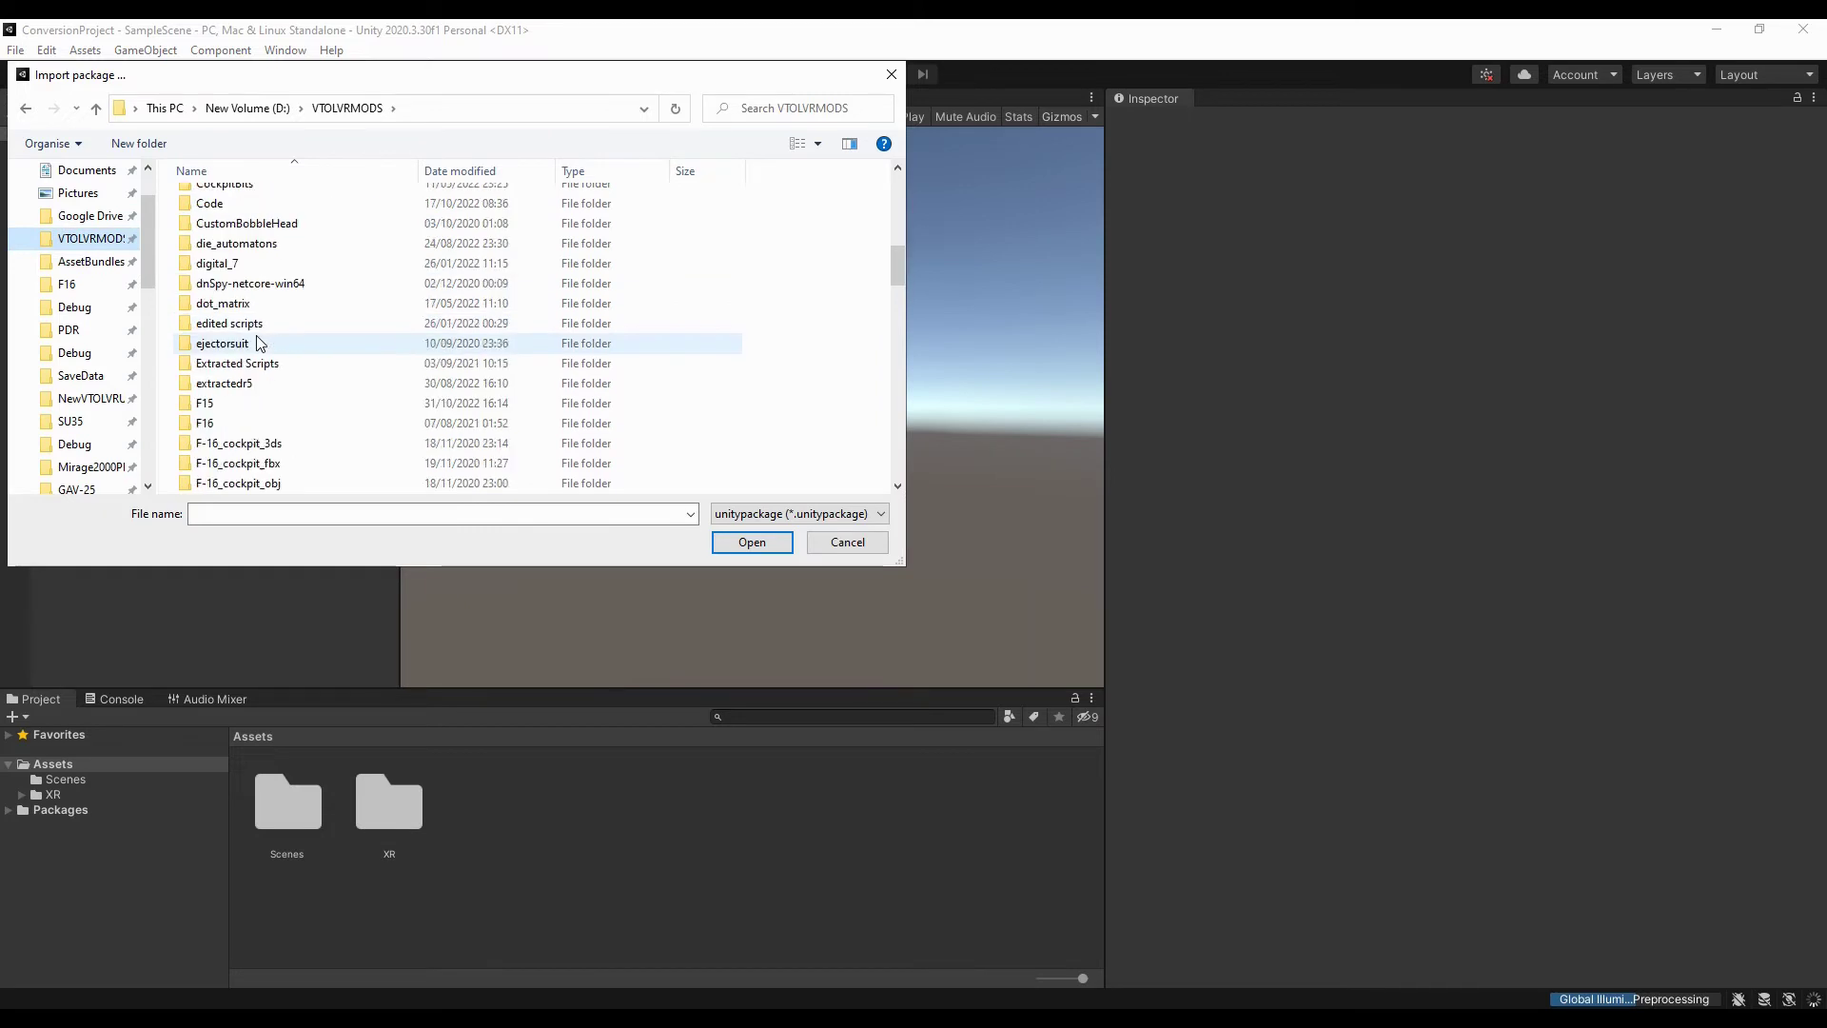
pyautogui.scroll(-7, 256, 355)
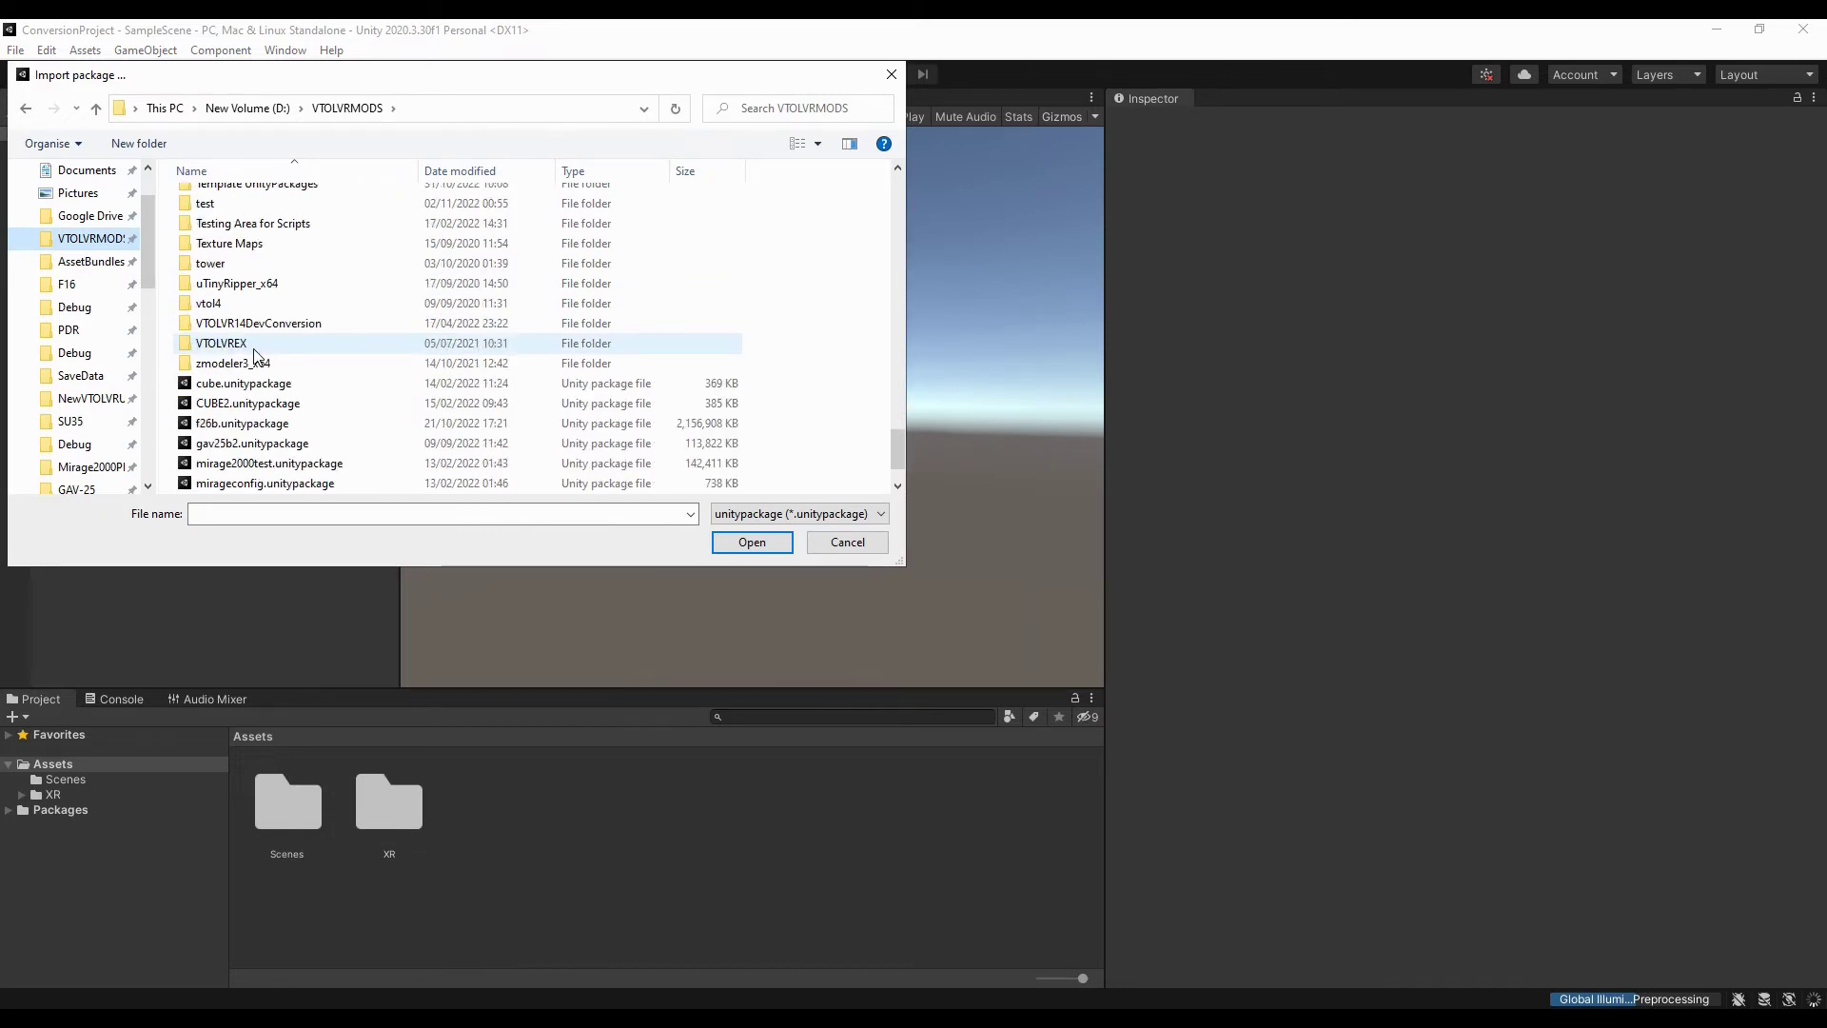
pyautogui.scroll(1, 274, 328)
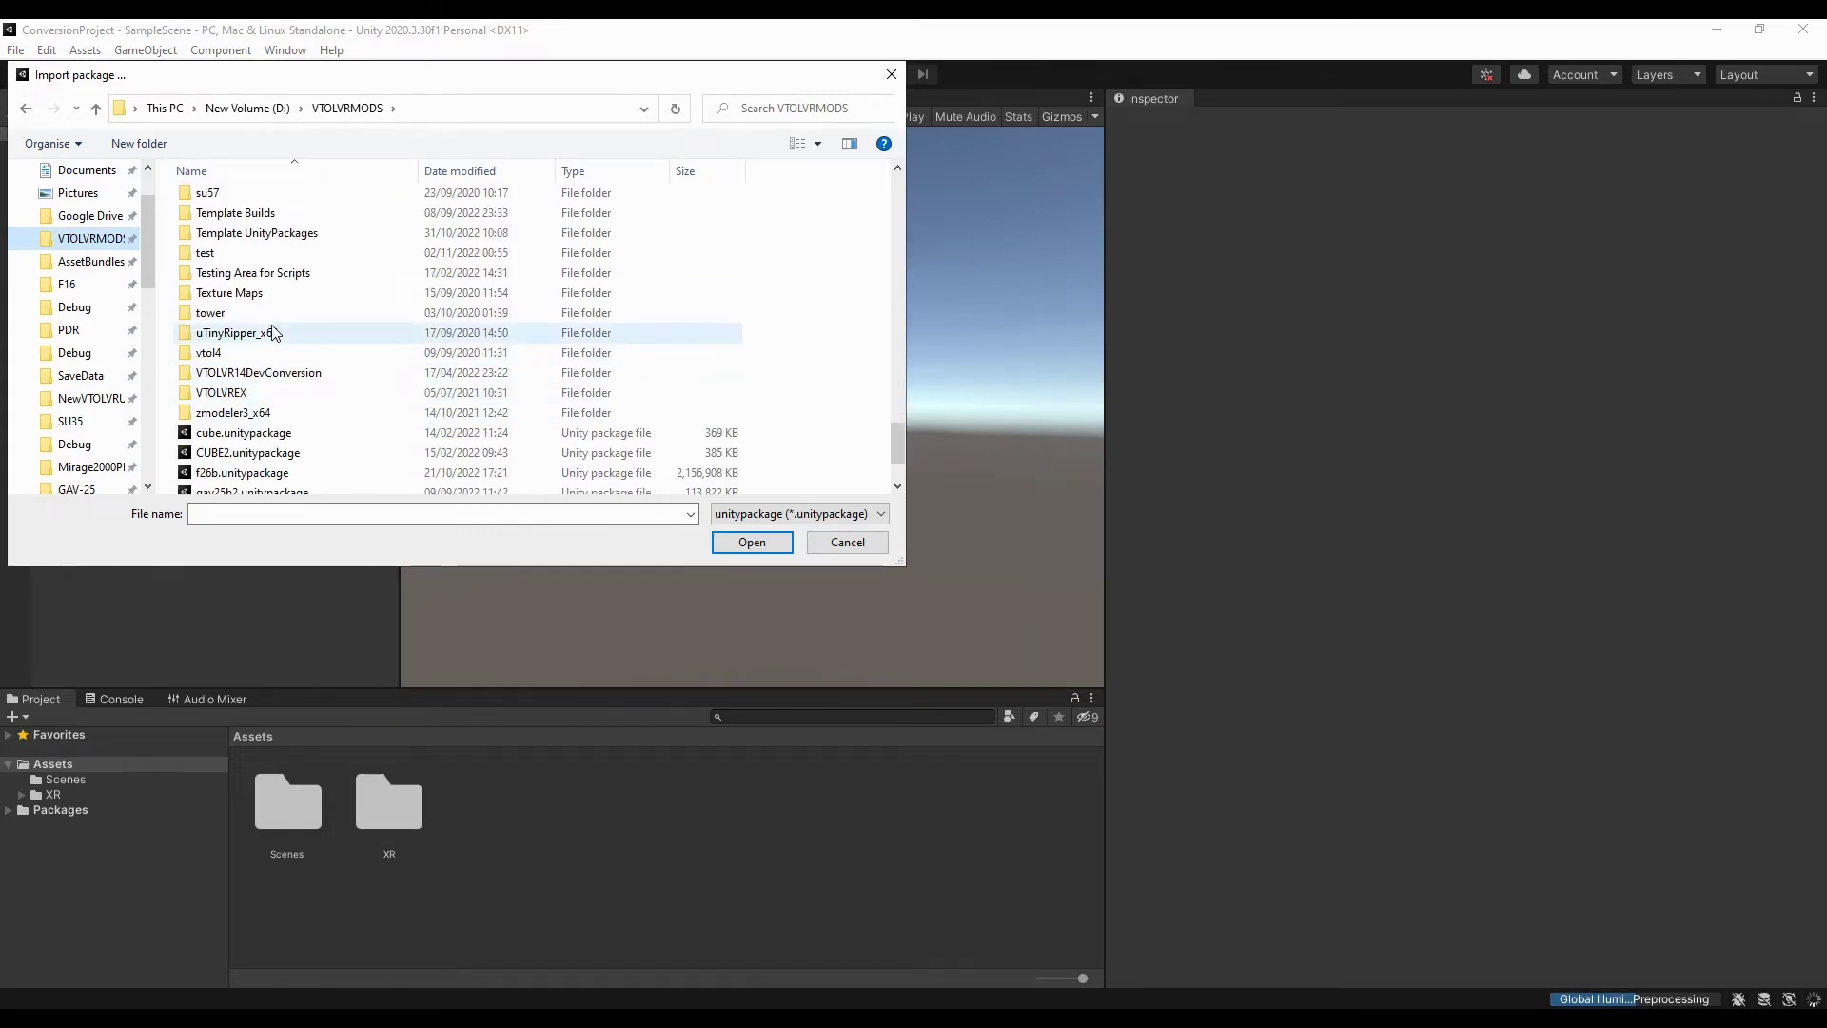
pyautogui.doubleClick(279, 238)
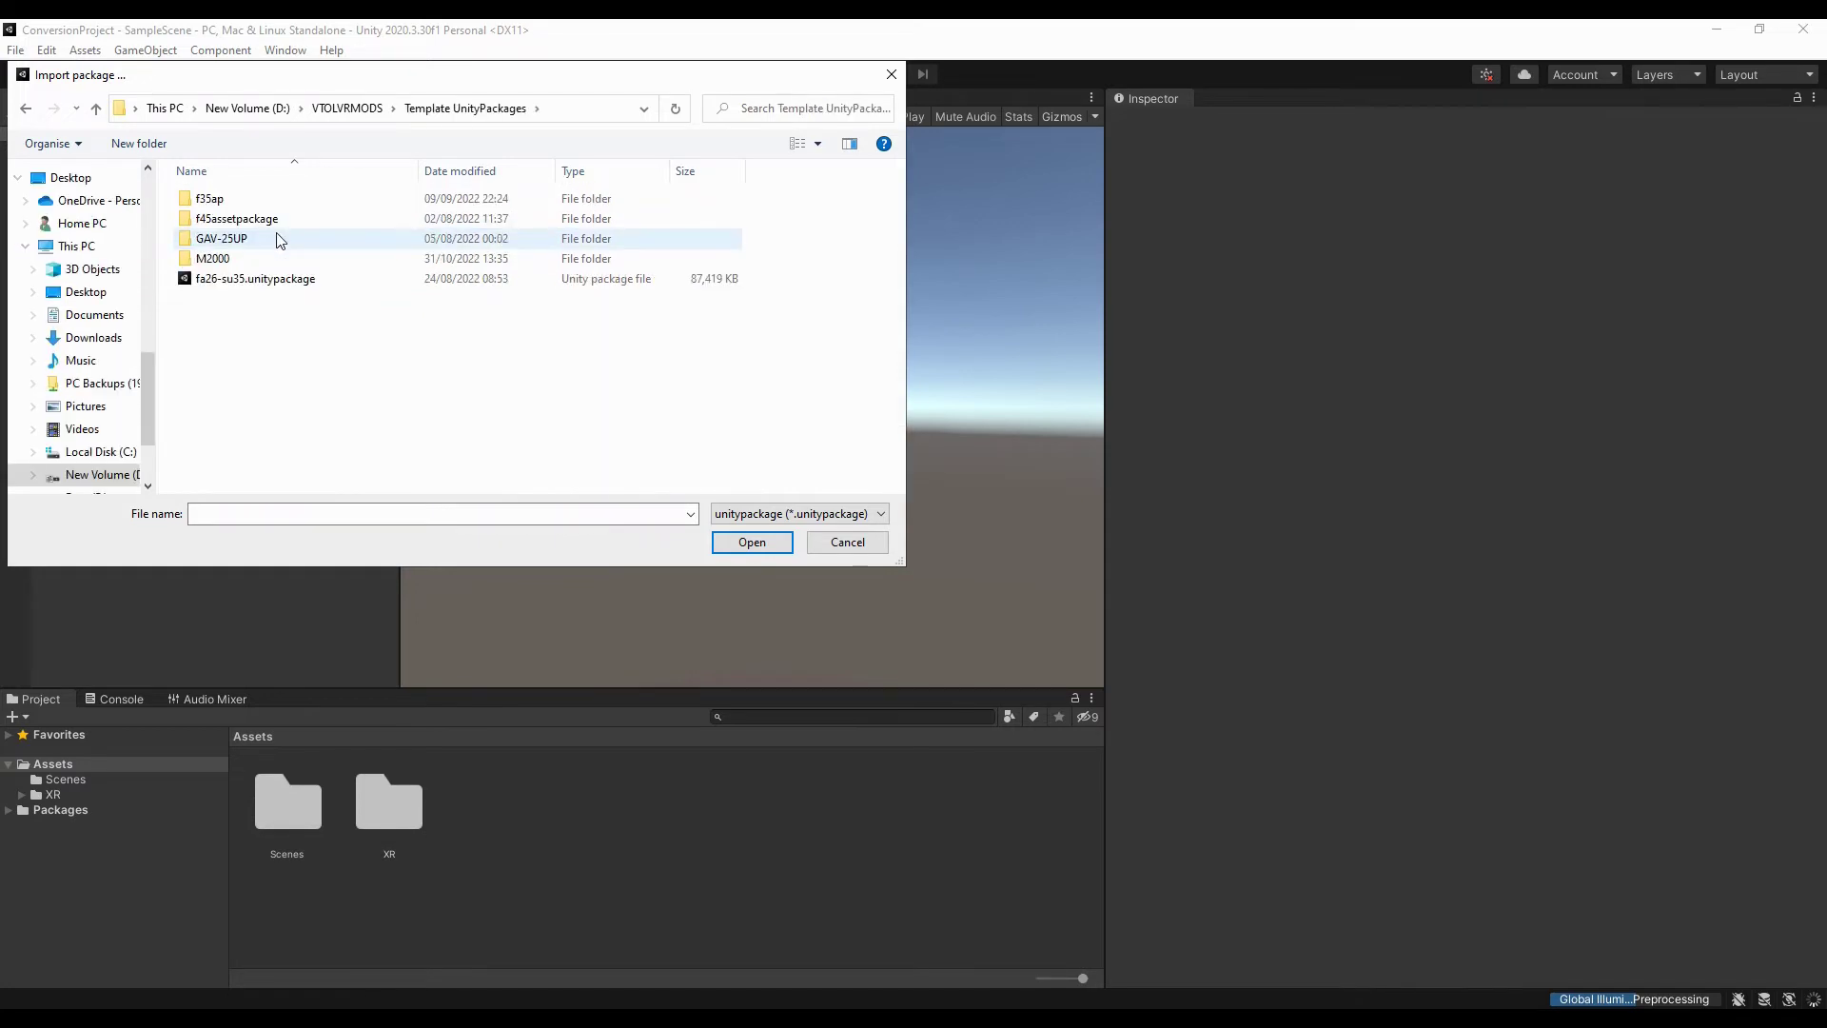
pyautogui.doubleClick(279, 259)
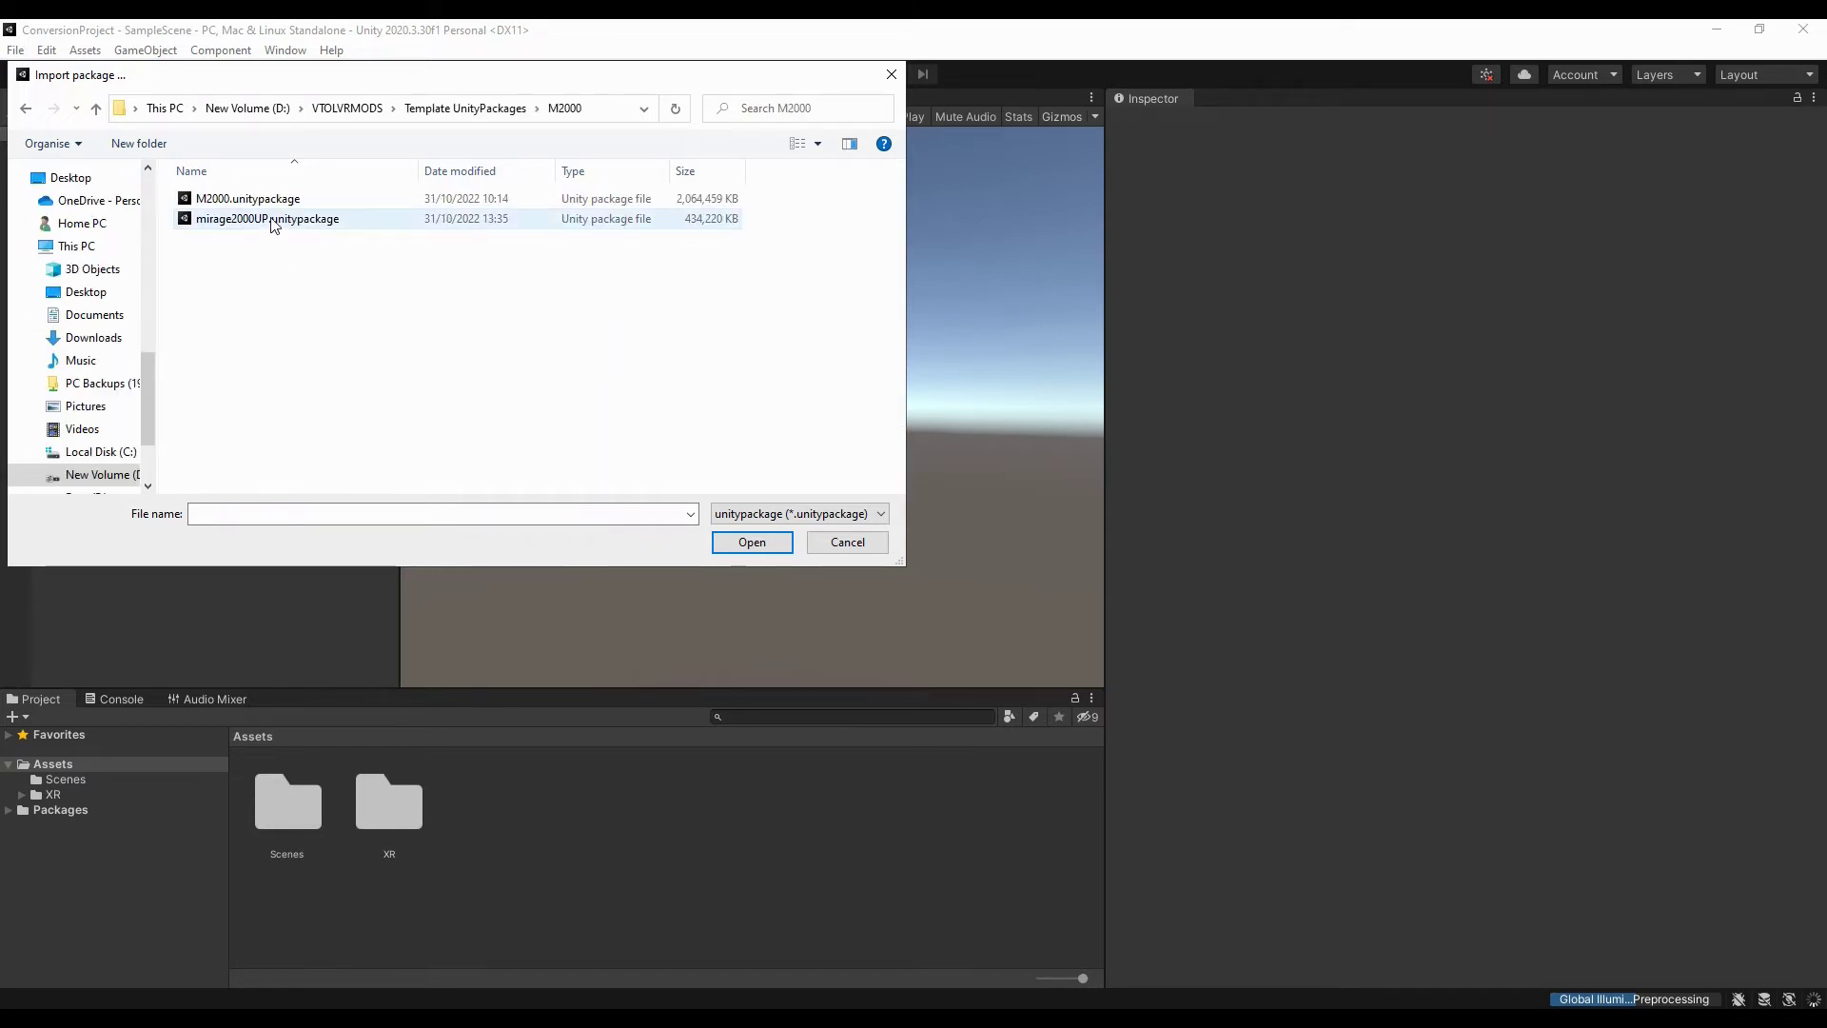
pyautogui.click(272, 219)
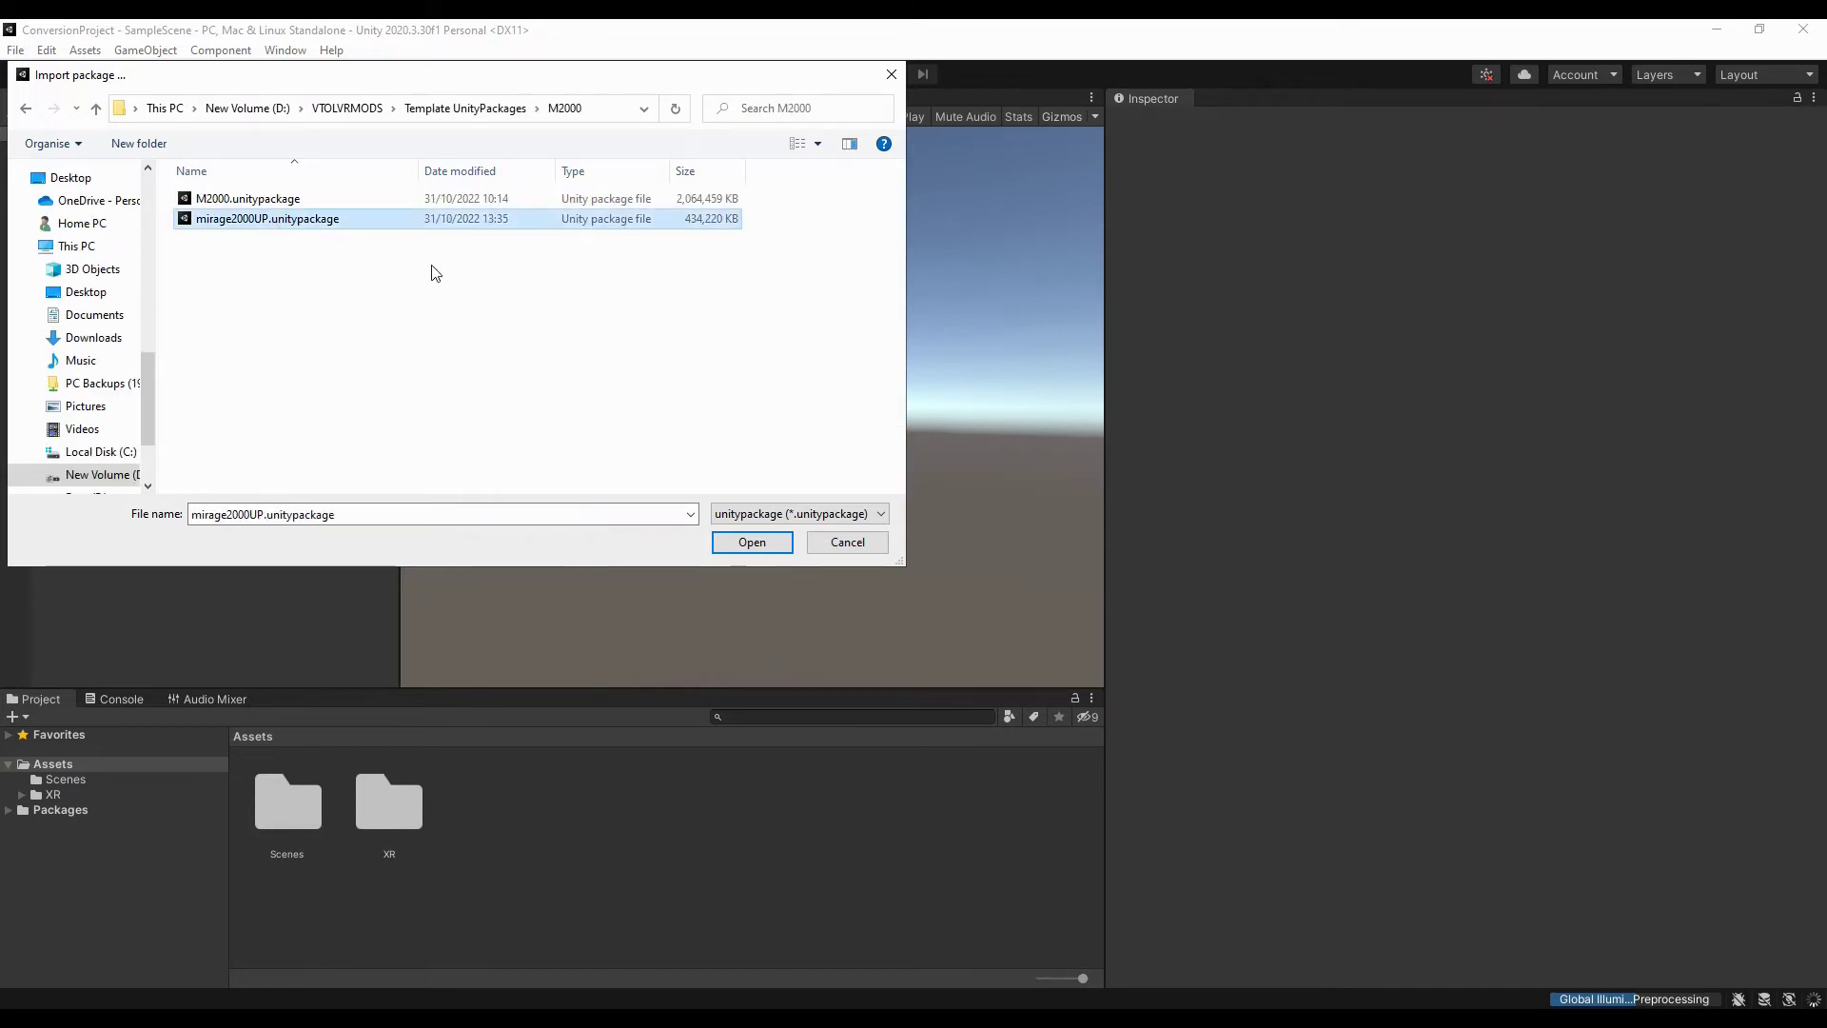
pyautogui.doubleClick(321, 221)
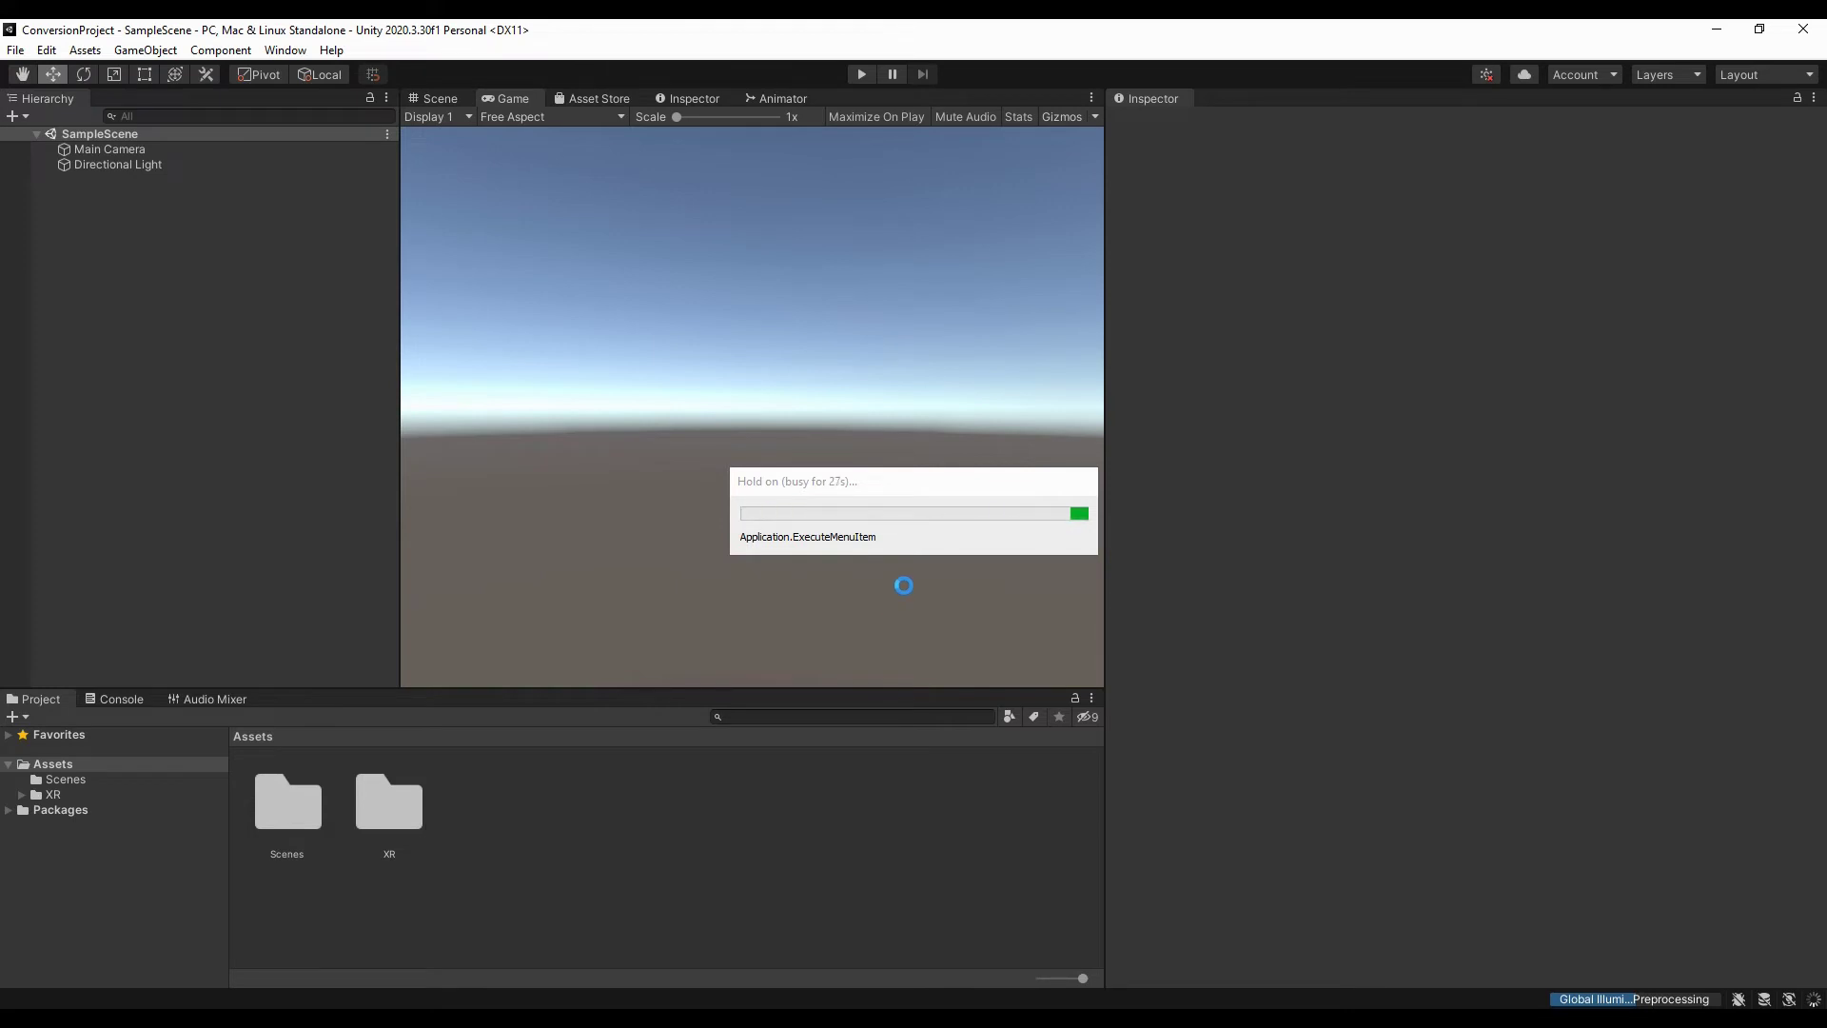
# Step: Import every asset of the mirage2000UP package, including audio clips and prefabs
pyautogui.click(901, 546)
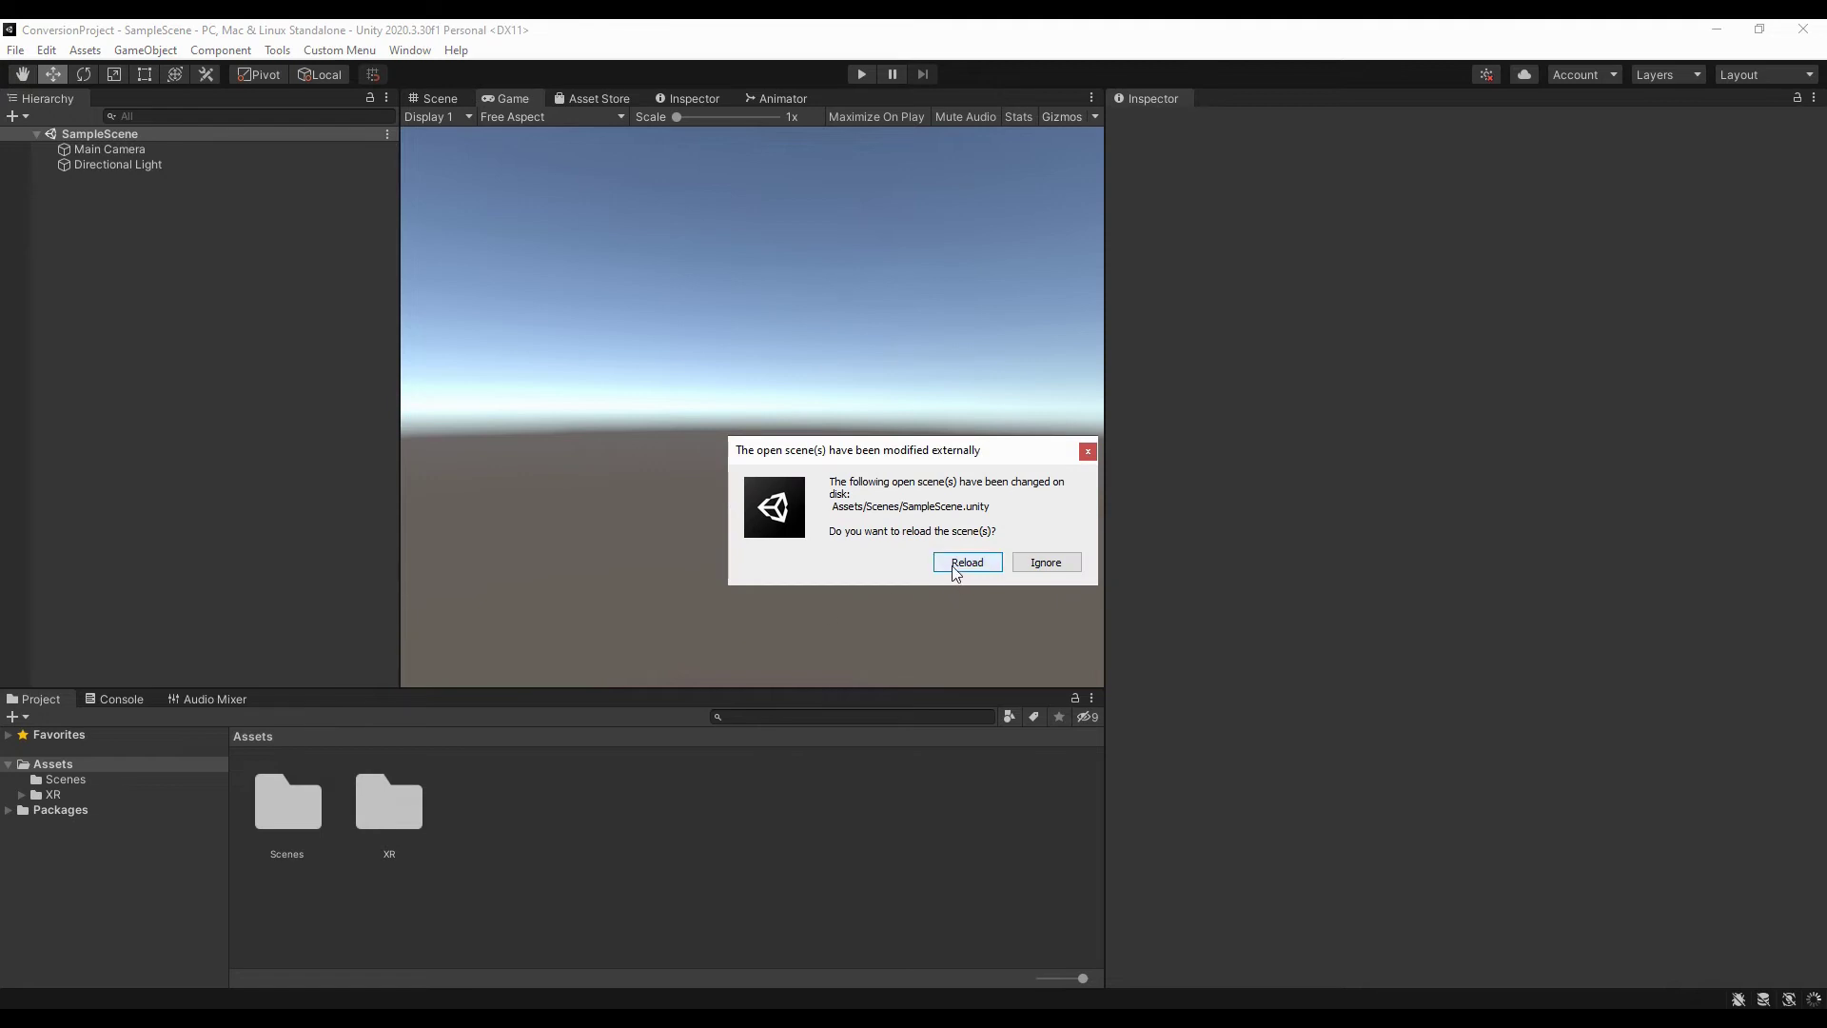
# Step: Reload the externally changed SampleScene and import the TMP Essentials
pyautogui.click(954, 570)
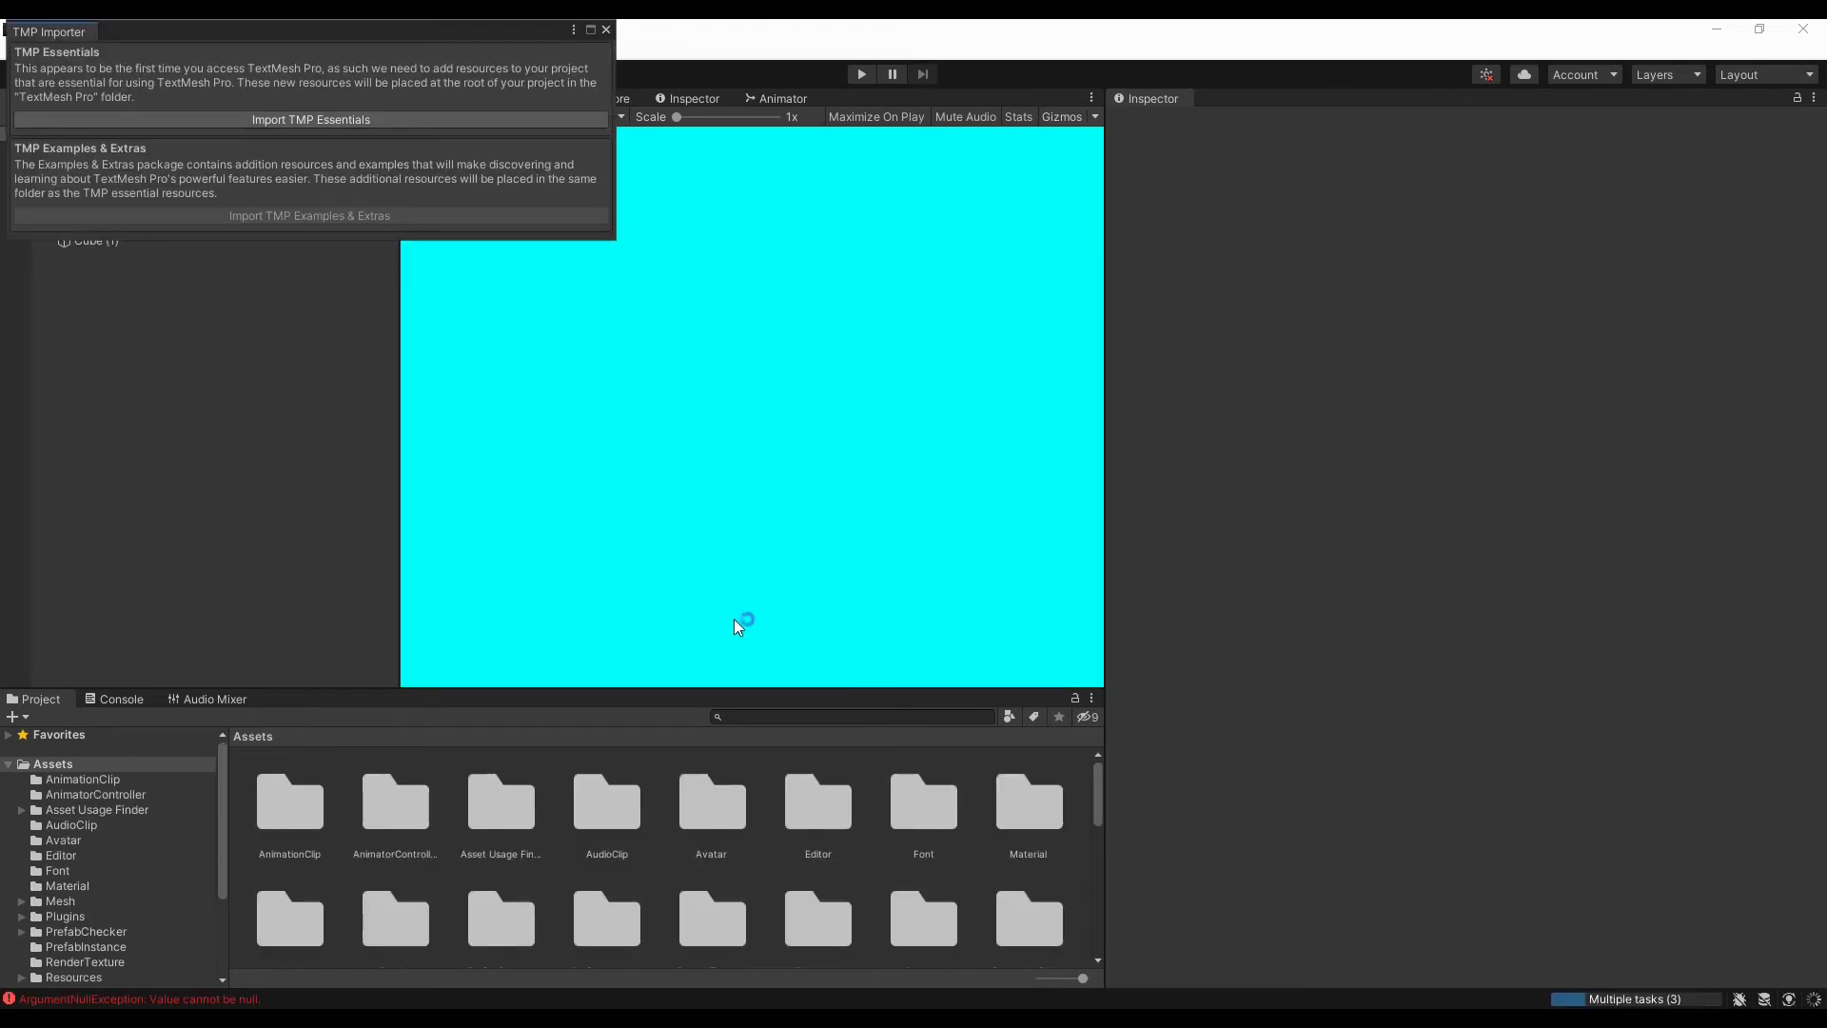
pyautogui.click(324, 121)
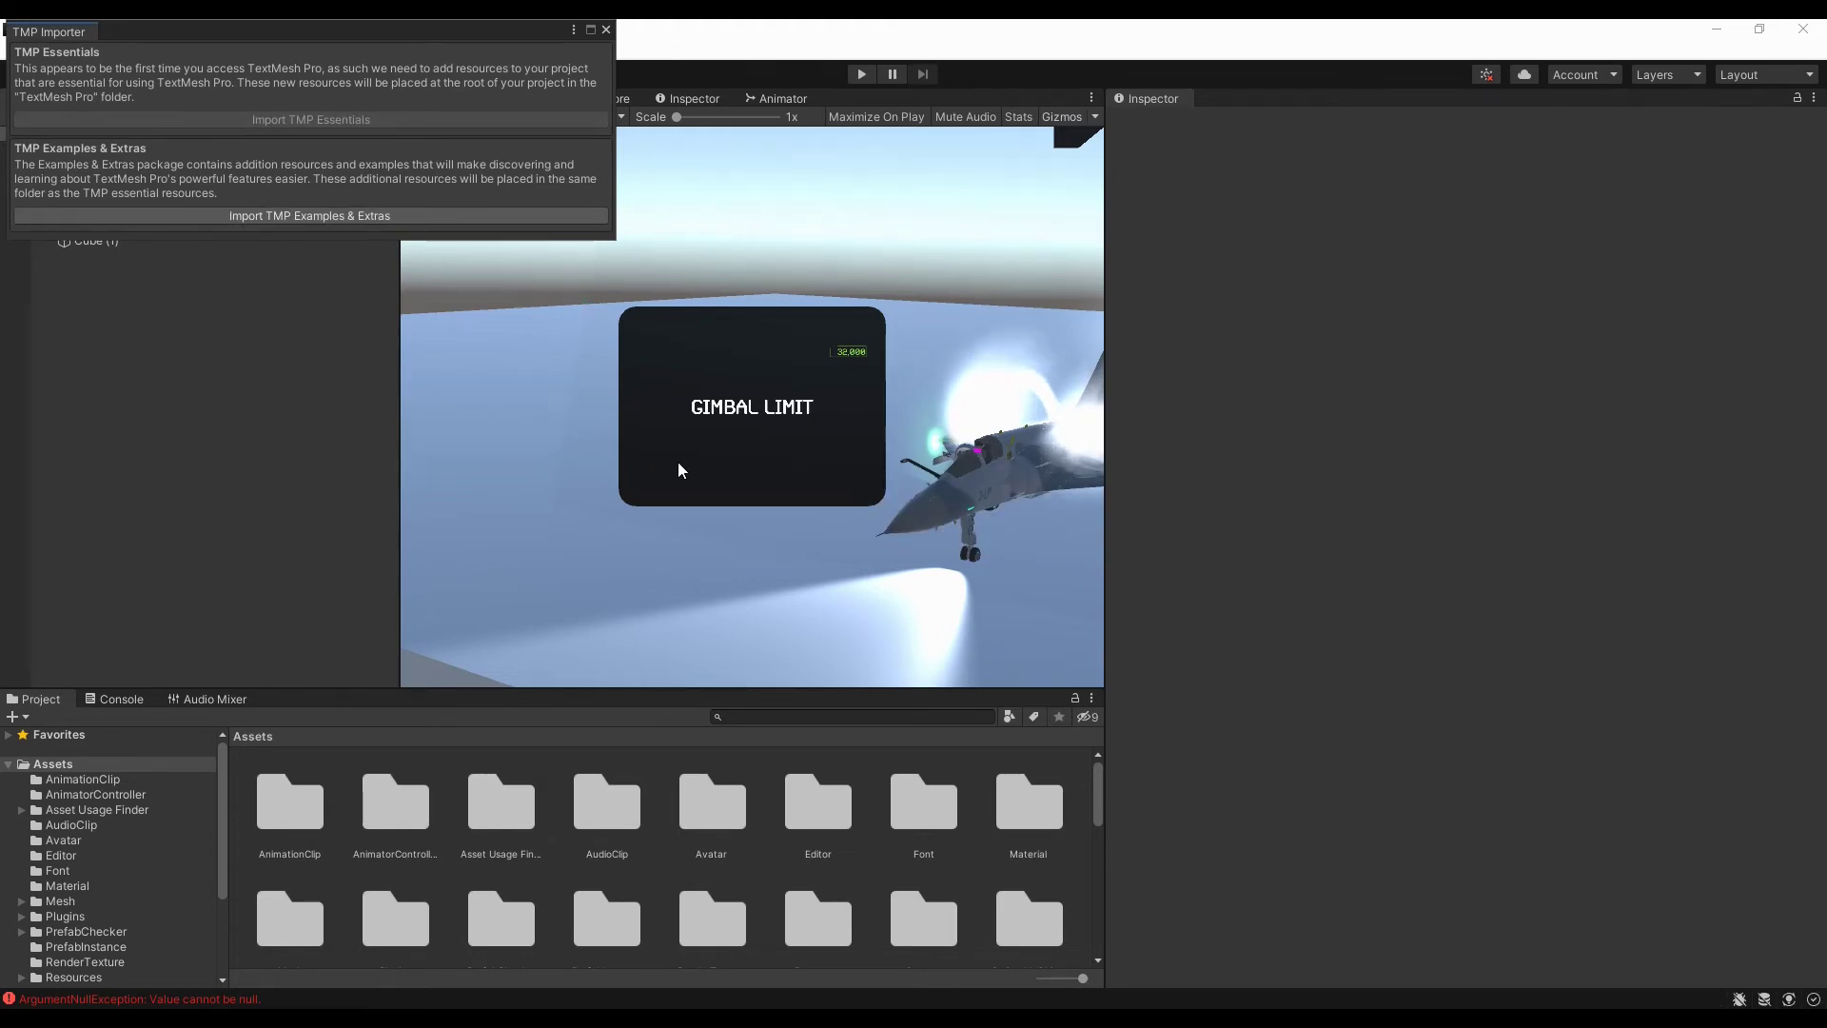
# Step: Close the TMP Importer, switch to the Scene view and frame Mirage2000 - Copy (3)
pyautogui.click(605, 30)
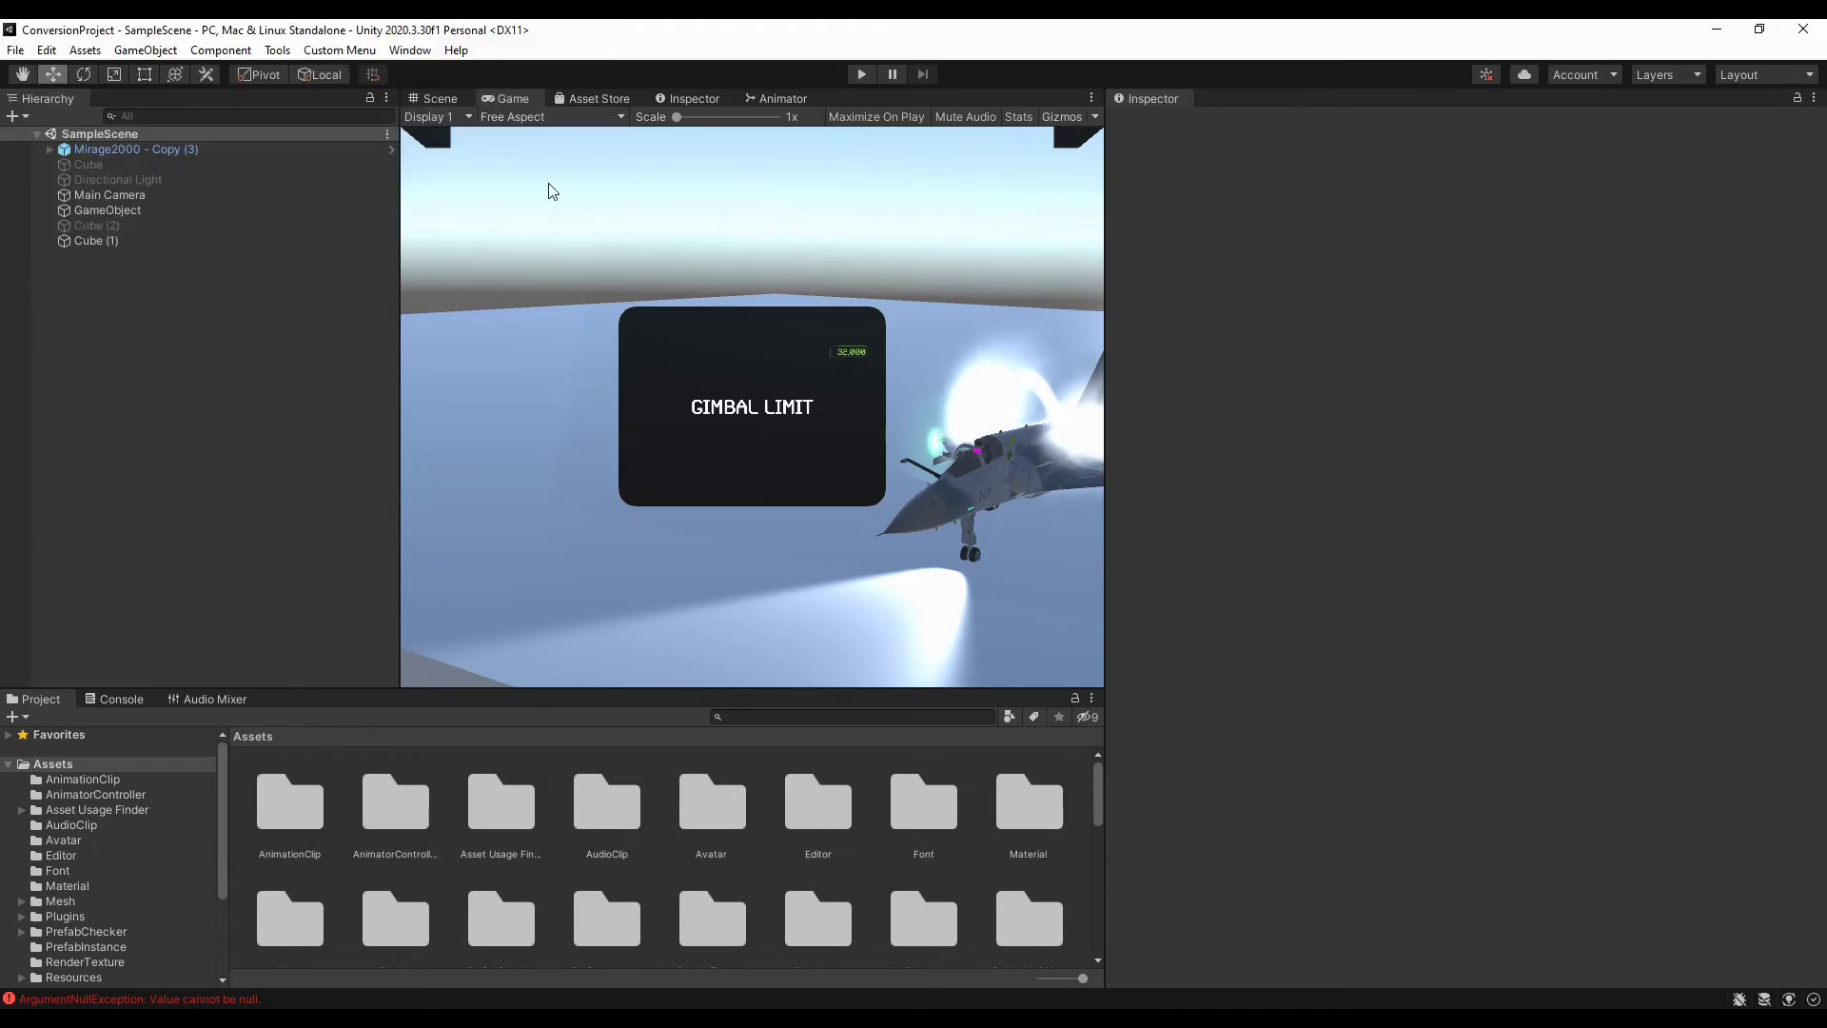
pyautogui.click(440, 98)
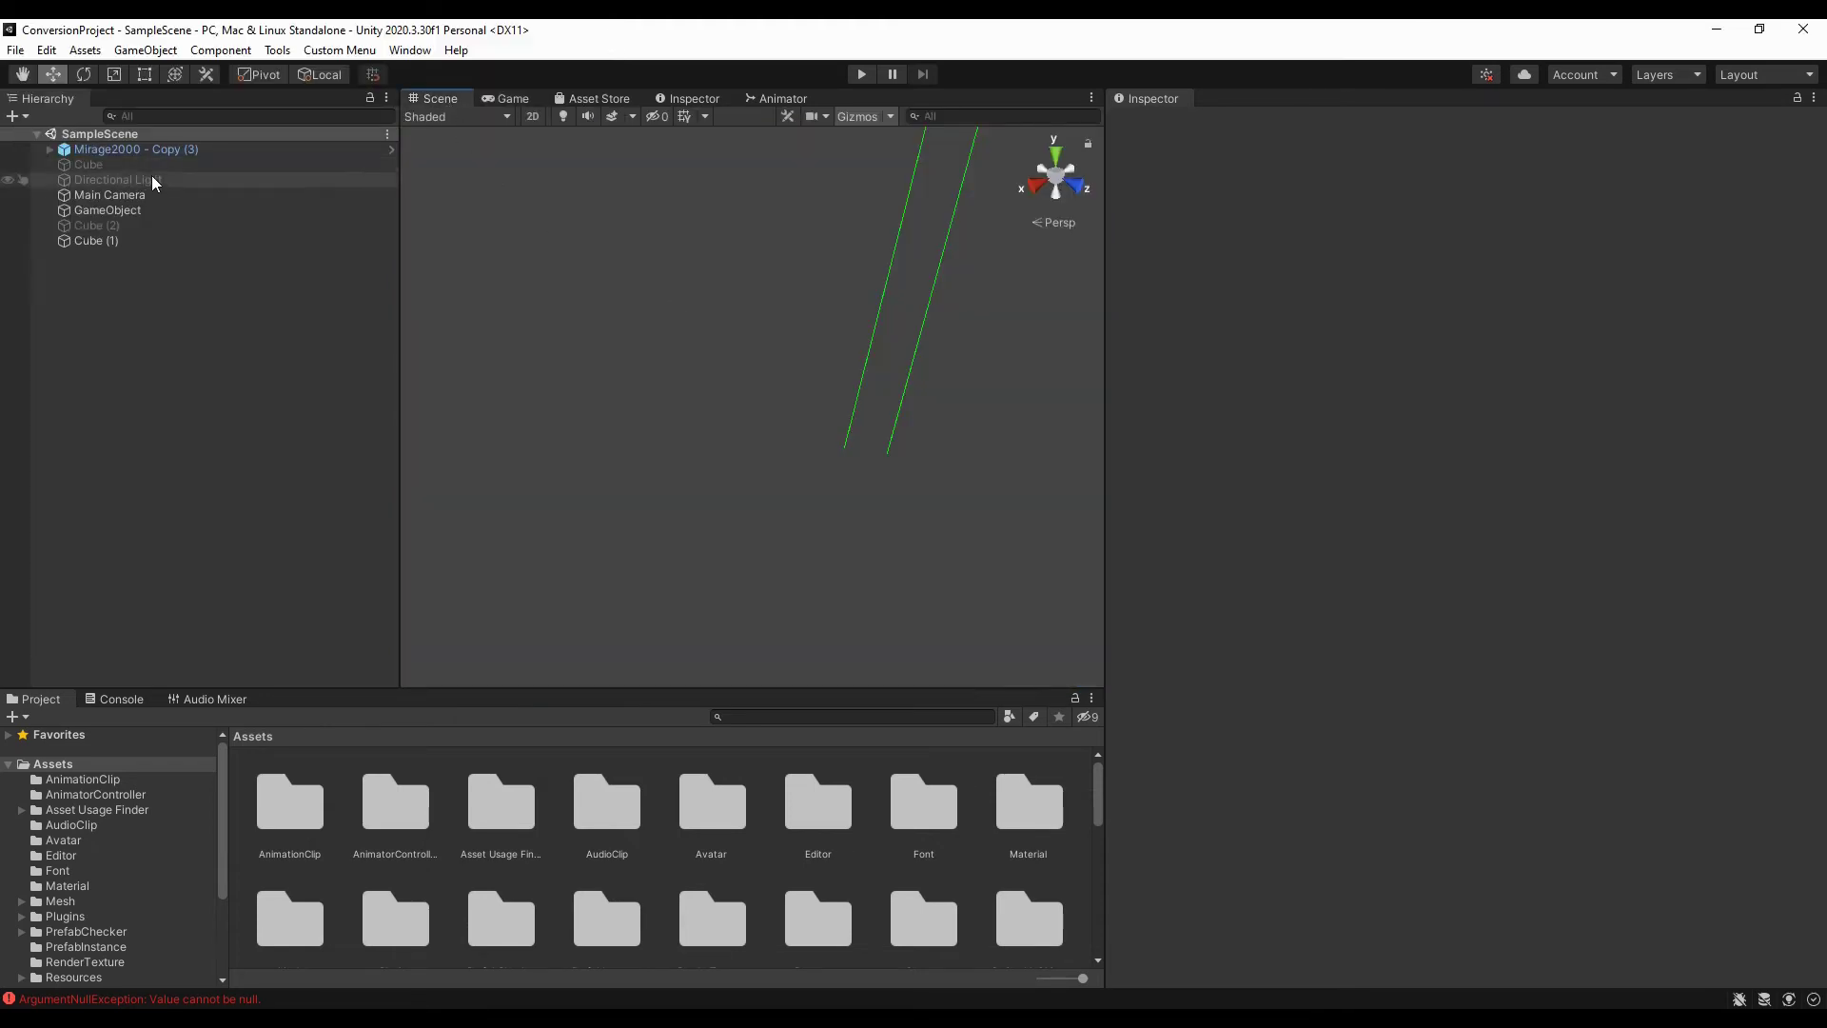
pyautogui.click(158, 151)
pyautogui.press('f')
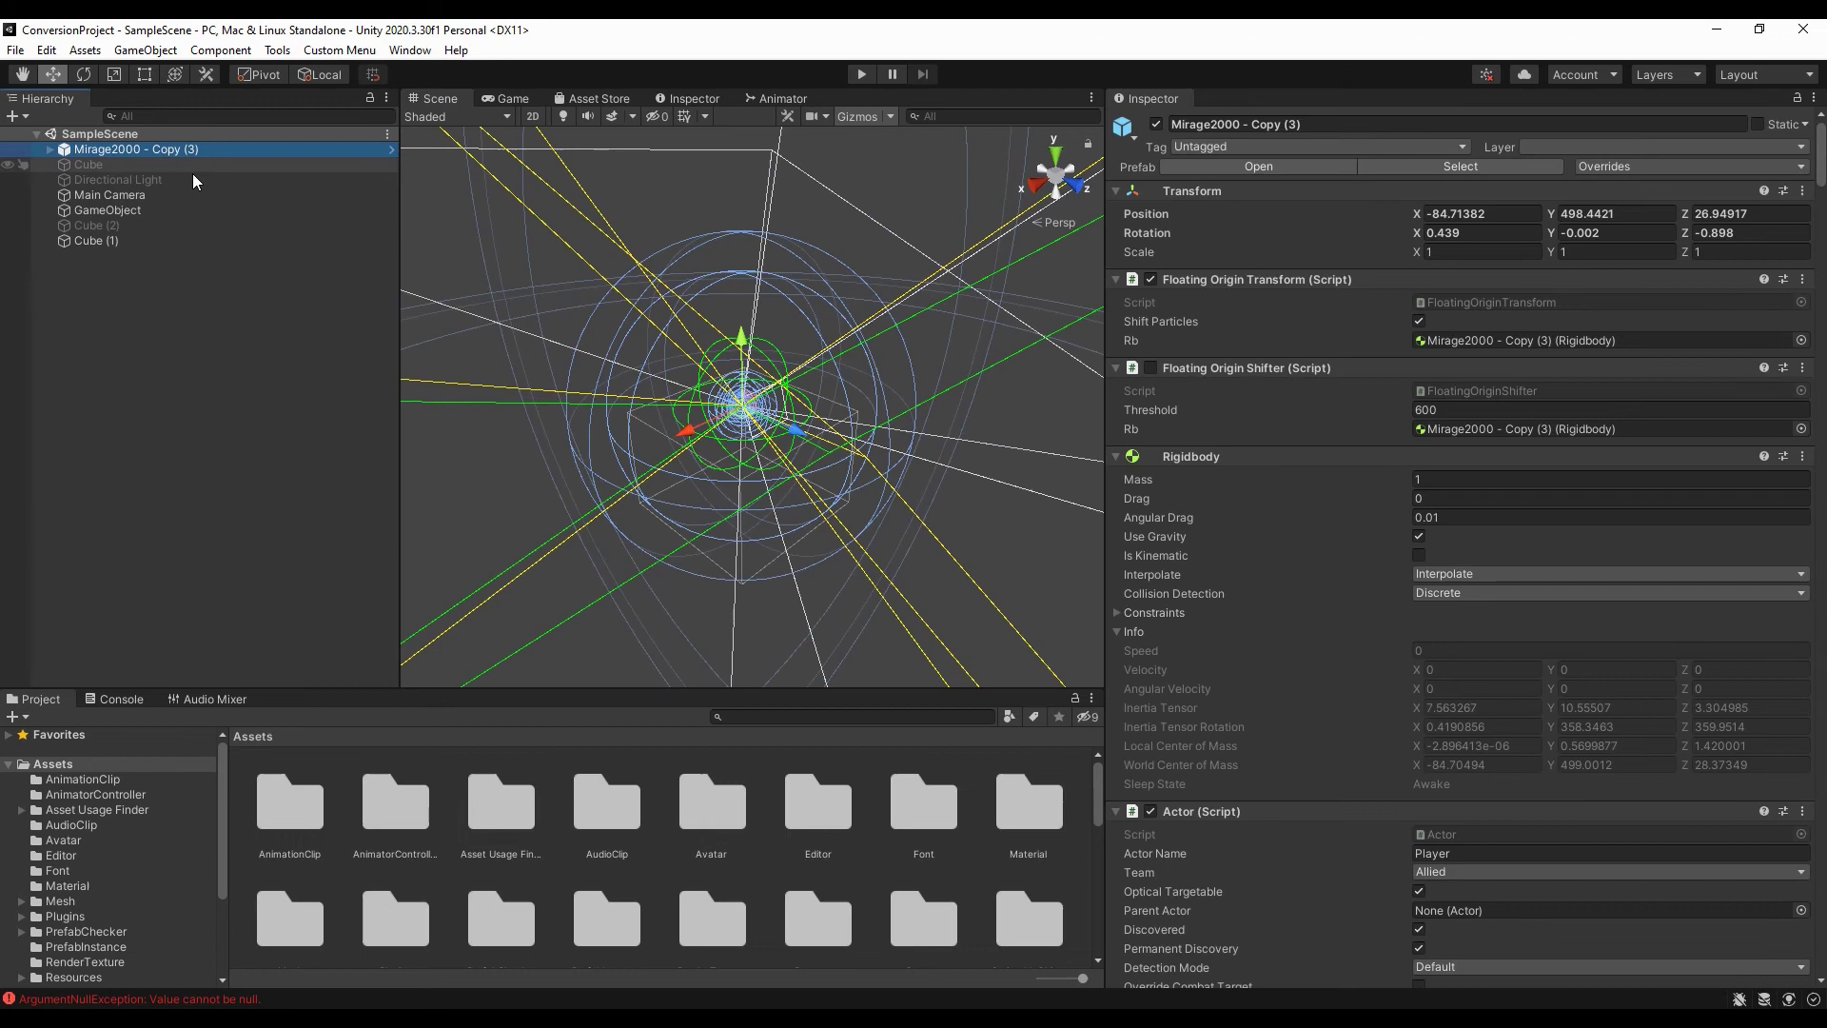
# Step: Hide the scene gizmos, then zoom in and orbit around the Mirage2000 jet
pyautogui.click(842, 117)
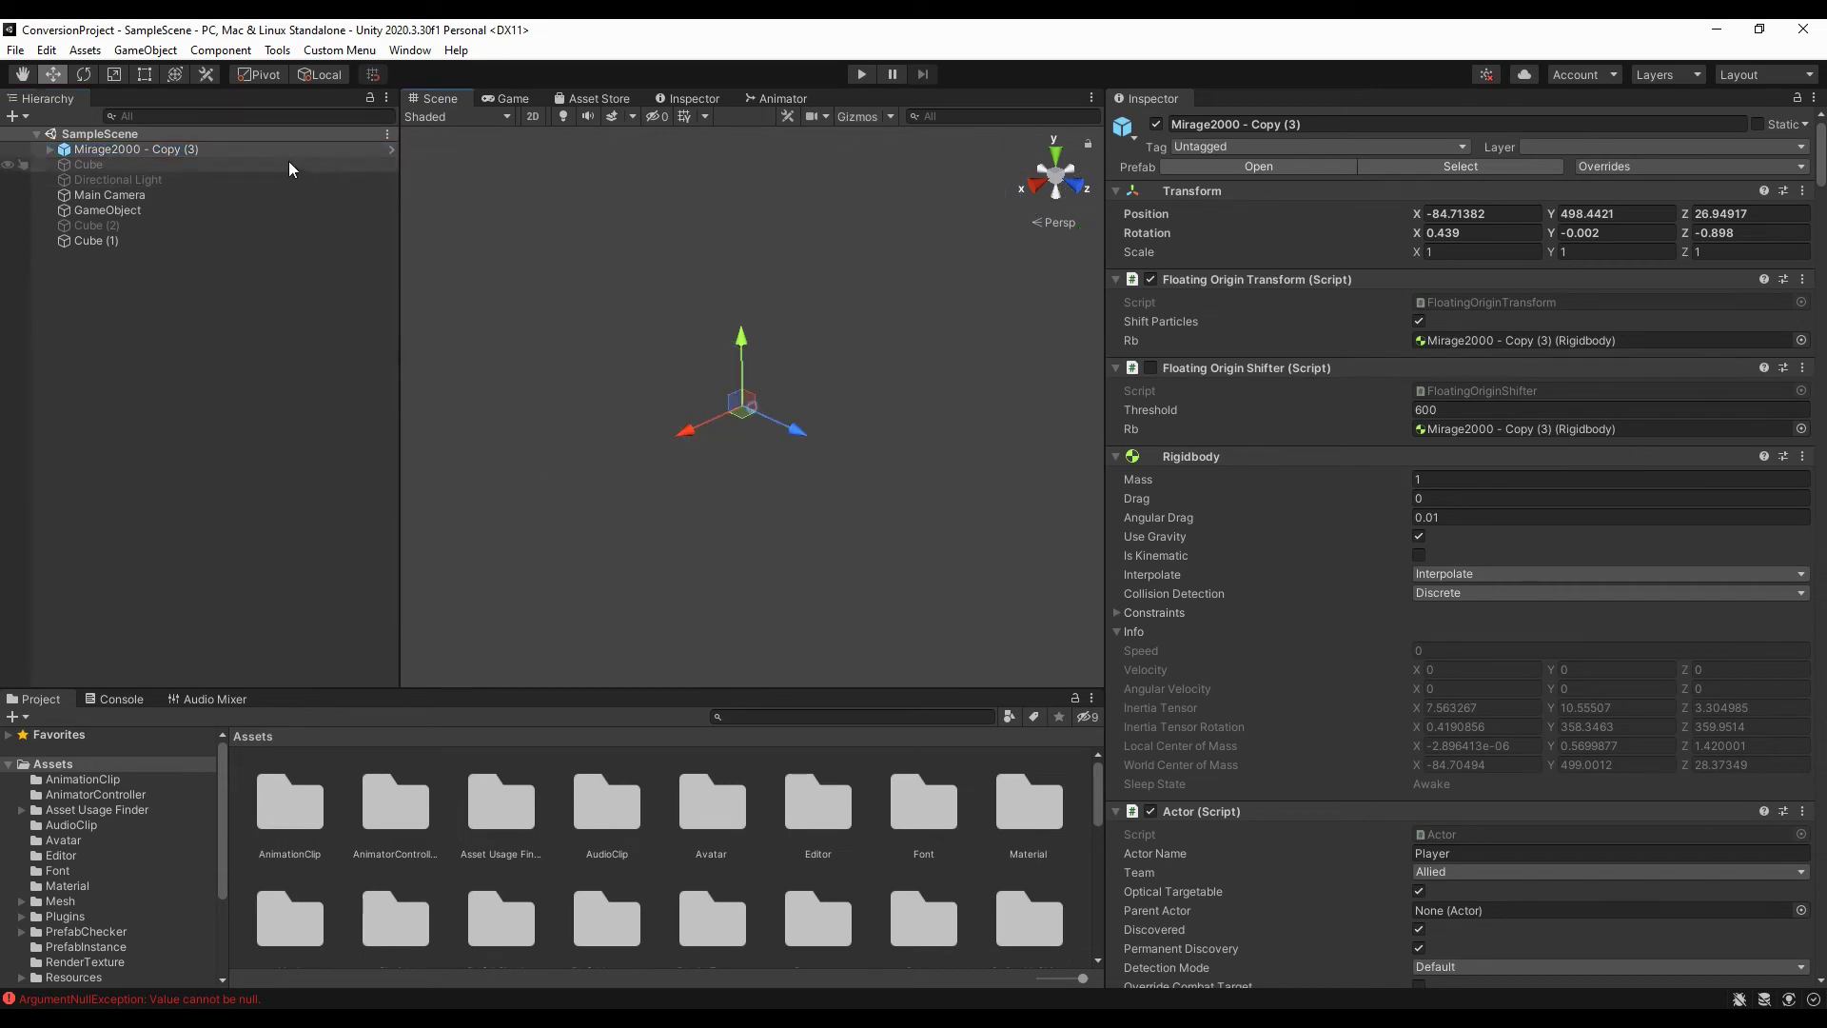
pyautogui.doubleClick(269, 145)
pyautogui.scroll(3, 796, 333)
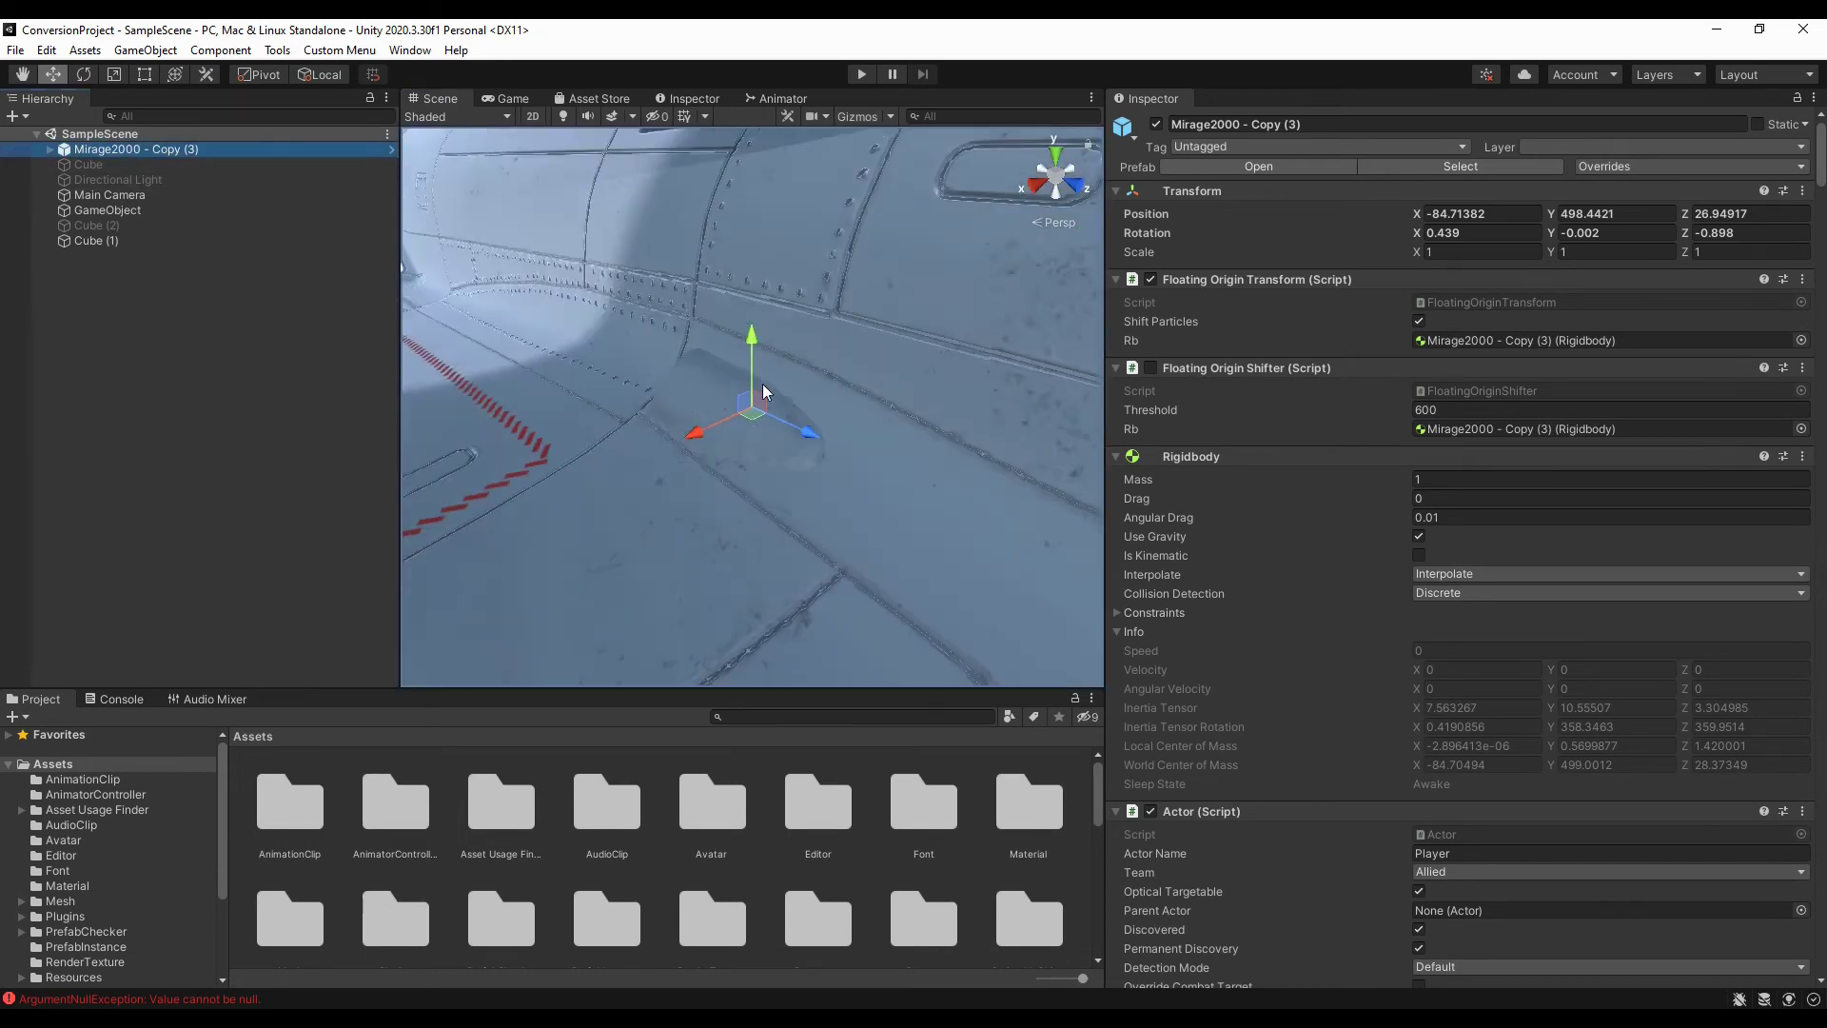
pyautogui.scroll(-3, 698, 426)
pyautogui.scroll(-6, 687, 447)
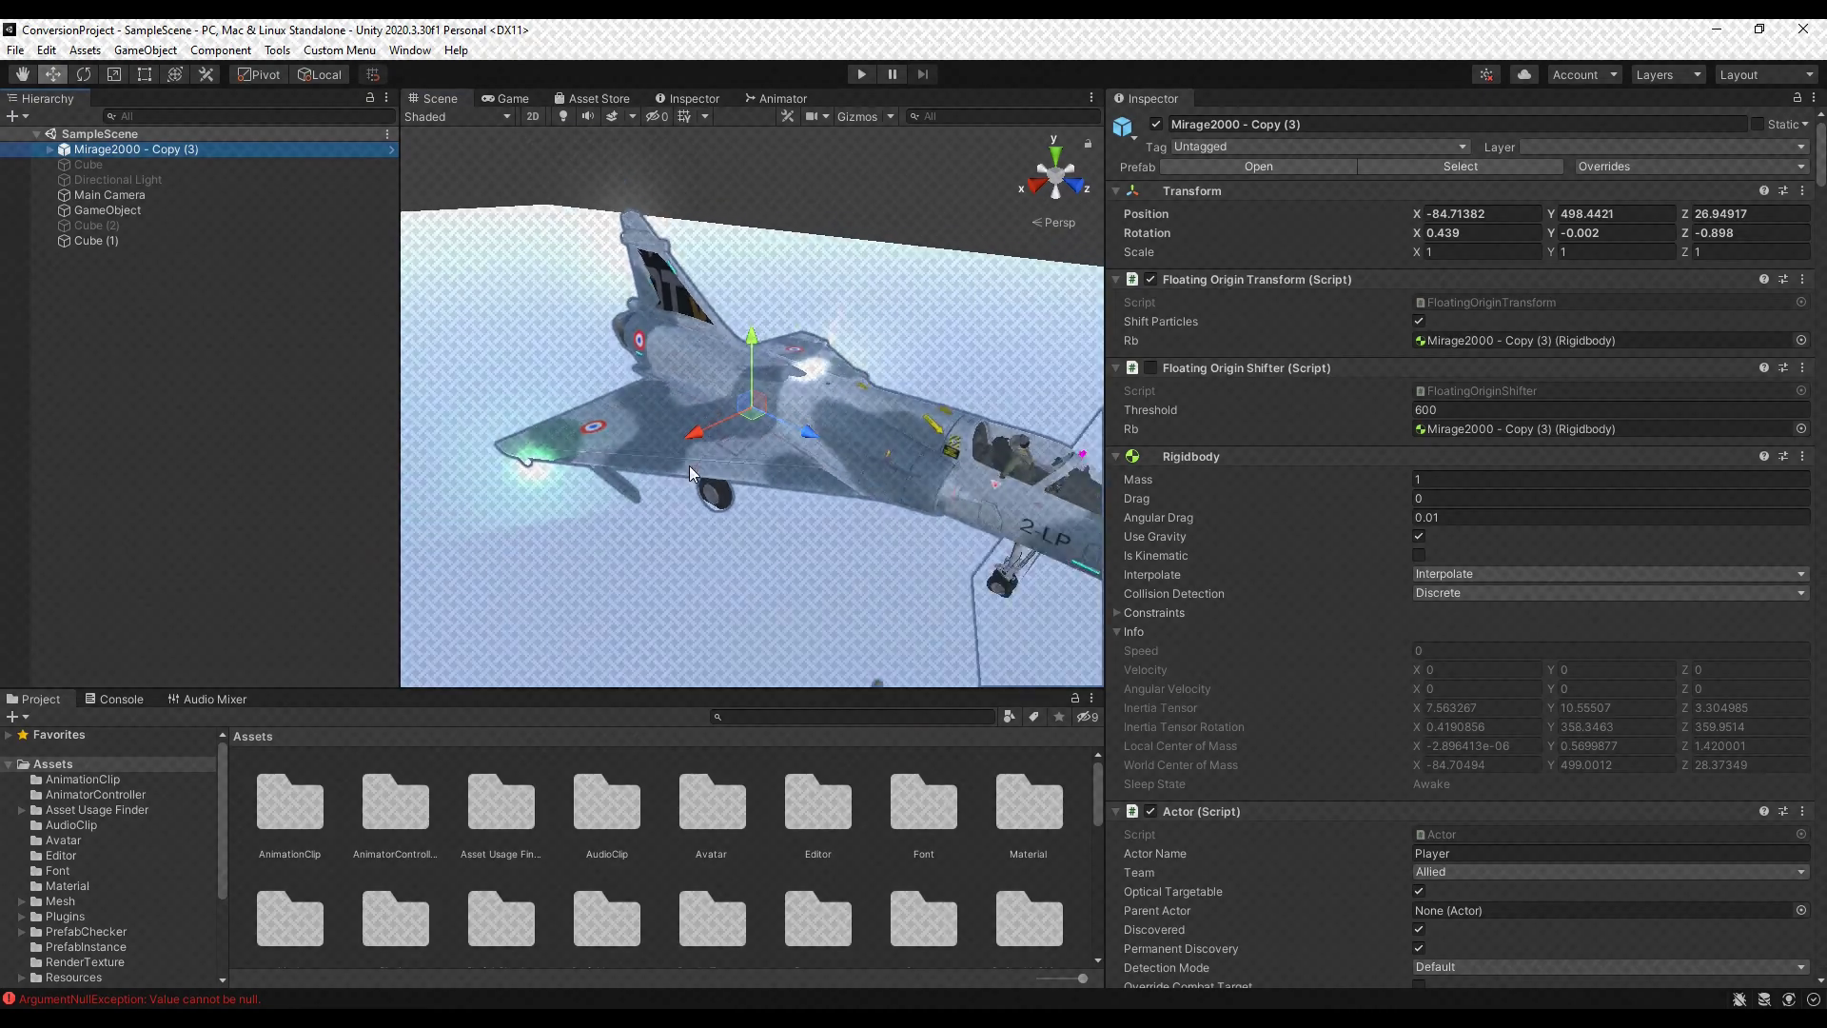
pyautogui.keyDown('alt'); pyautogui.moveTo(782, 452); pyautogui.dragTo(823, 479); pyautogui.keyUp('alt')
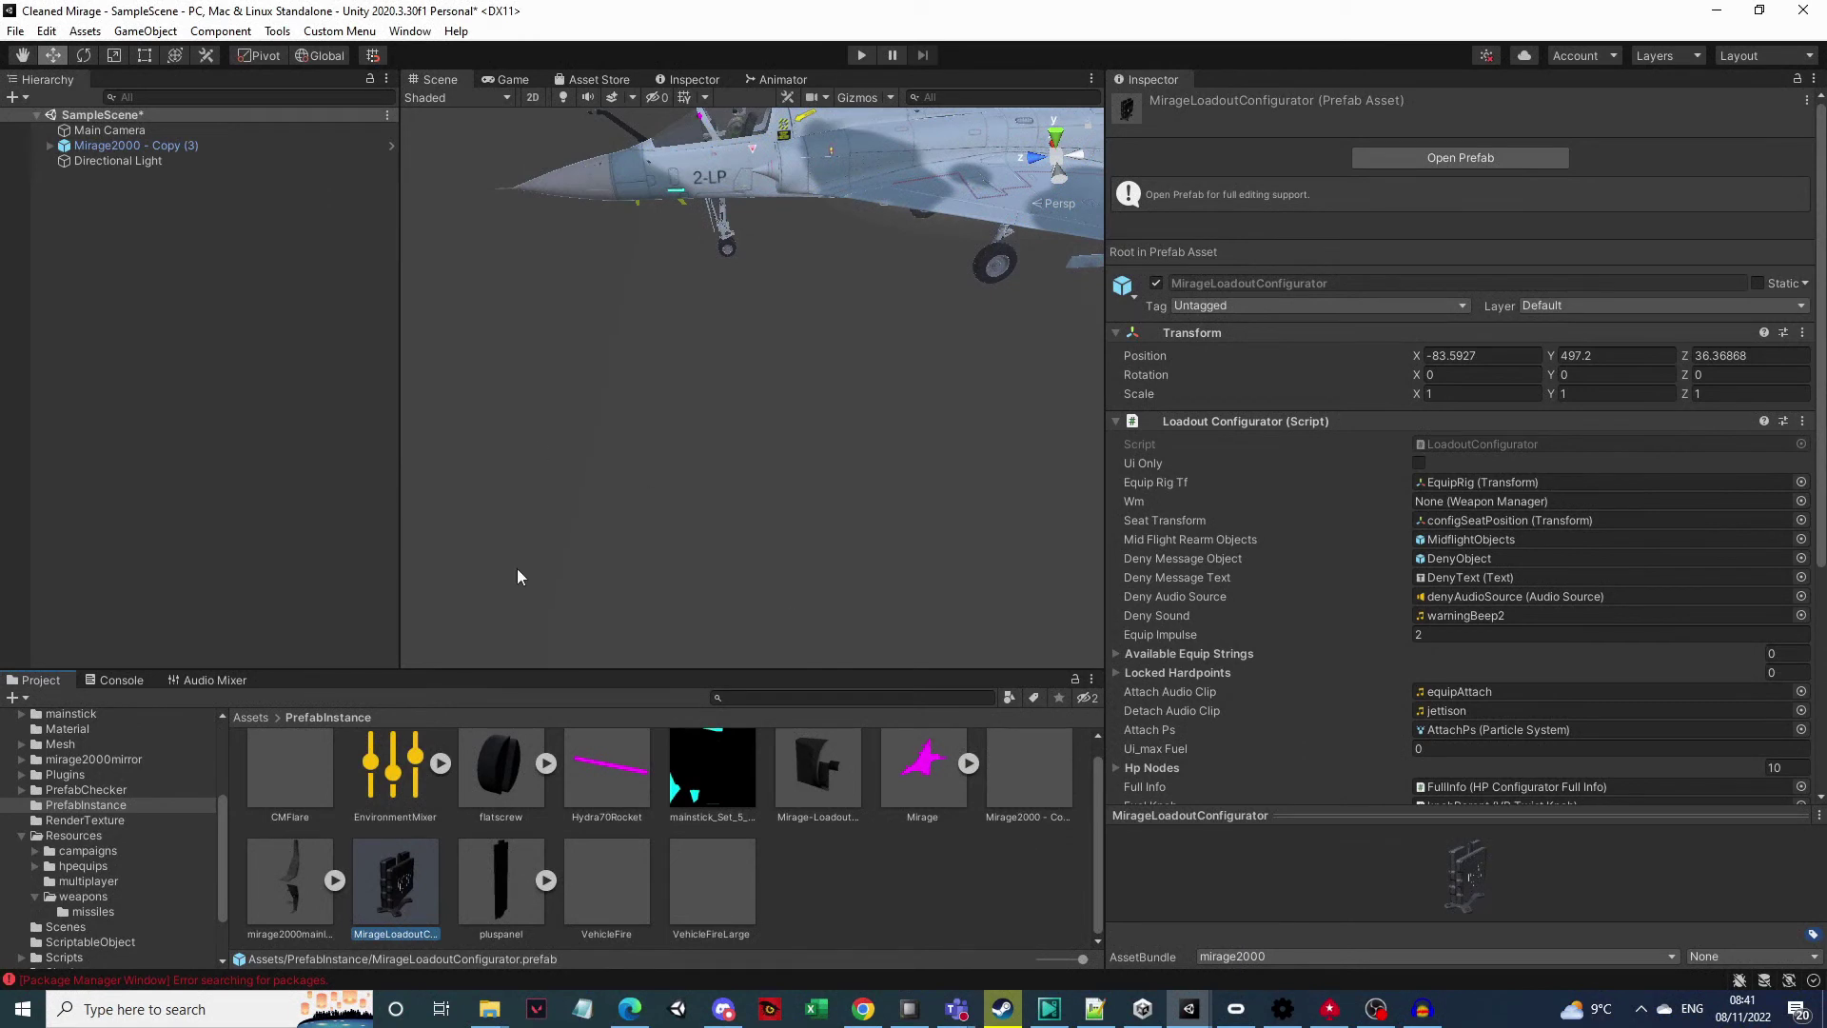
# Step: Add Asset Bundle Browser from its git URL in Package Manager, confirm version 1.7.0, then close Package Manager
pyautogui.click(410, 31)
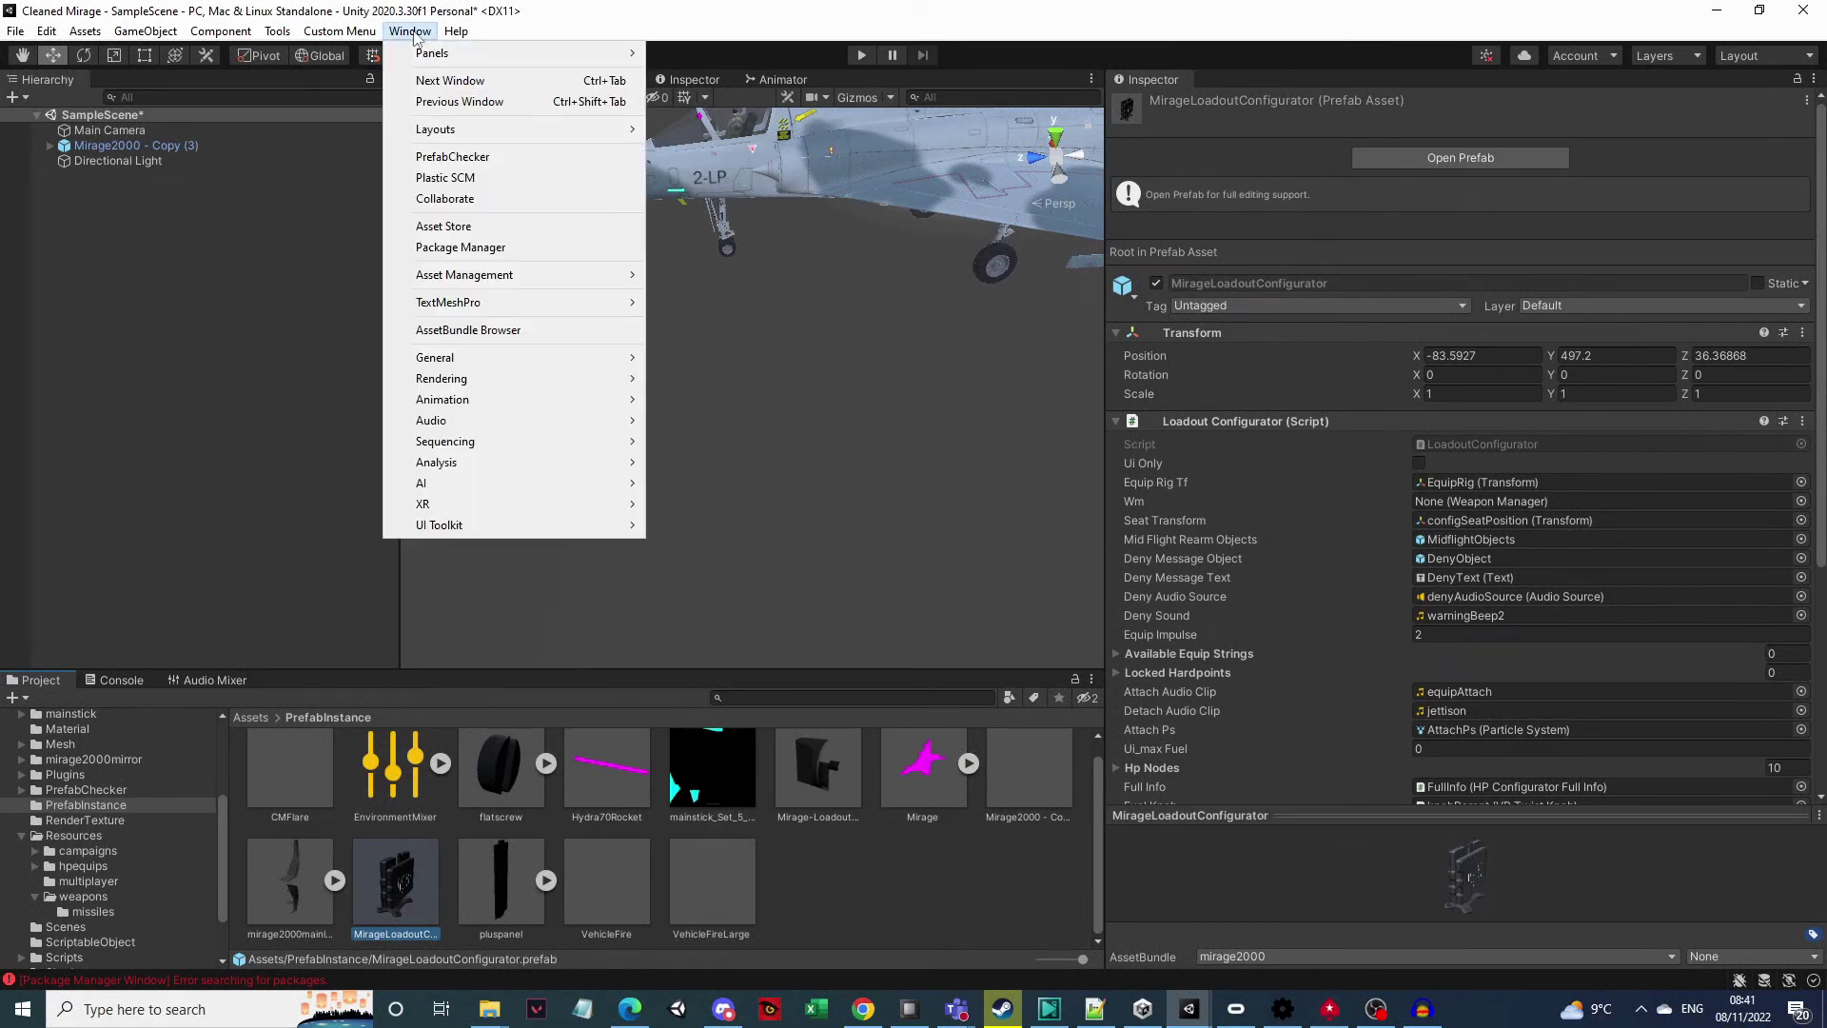
pyautogui.click(525, 253)
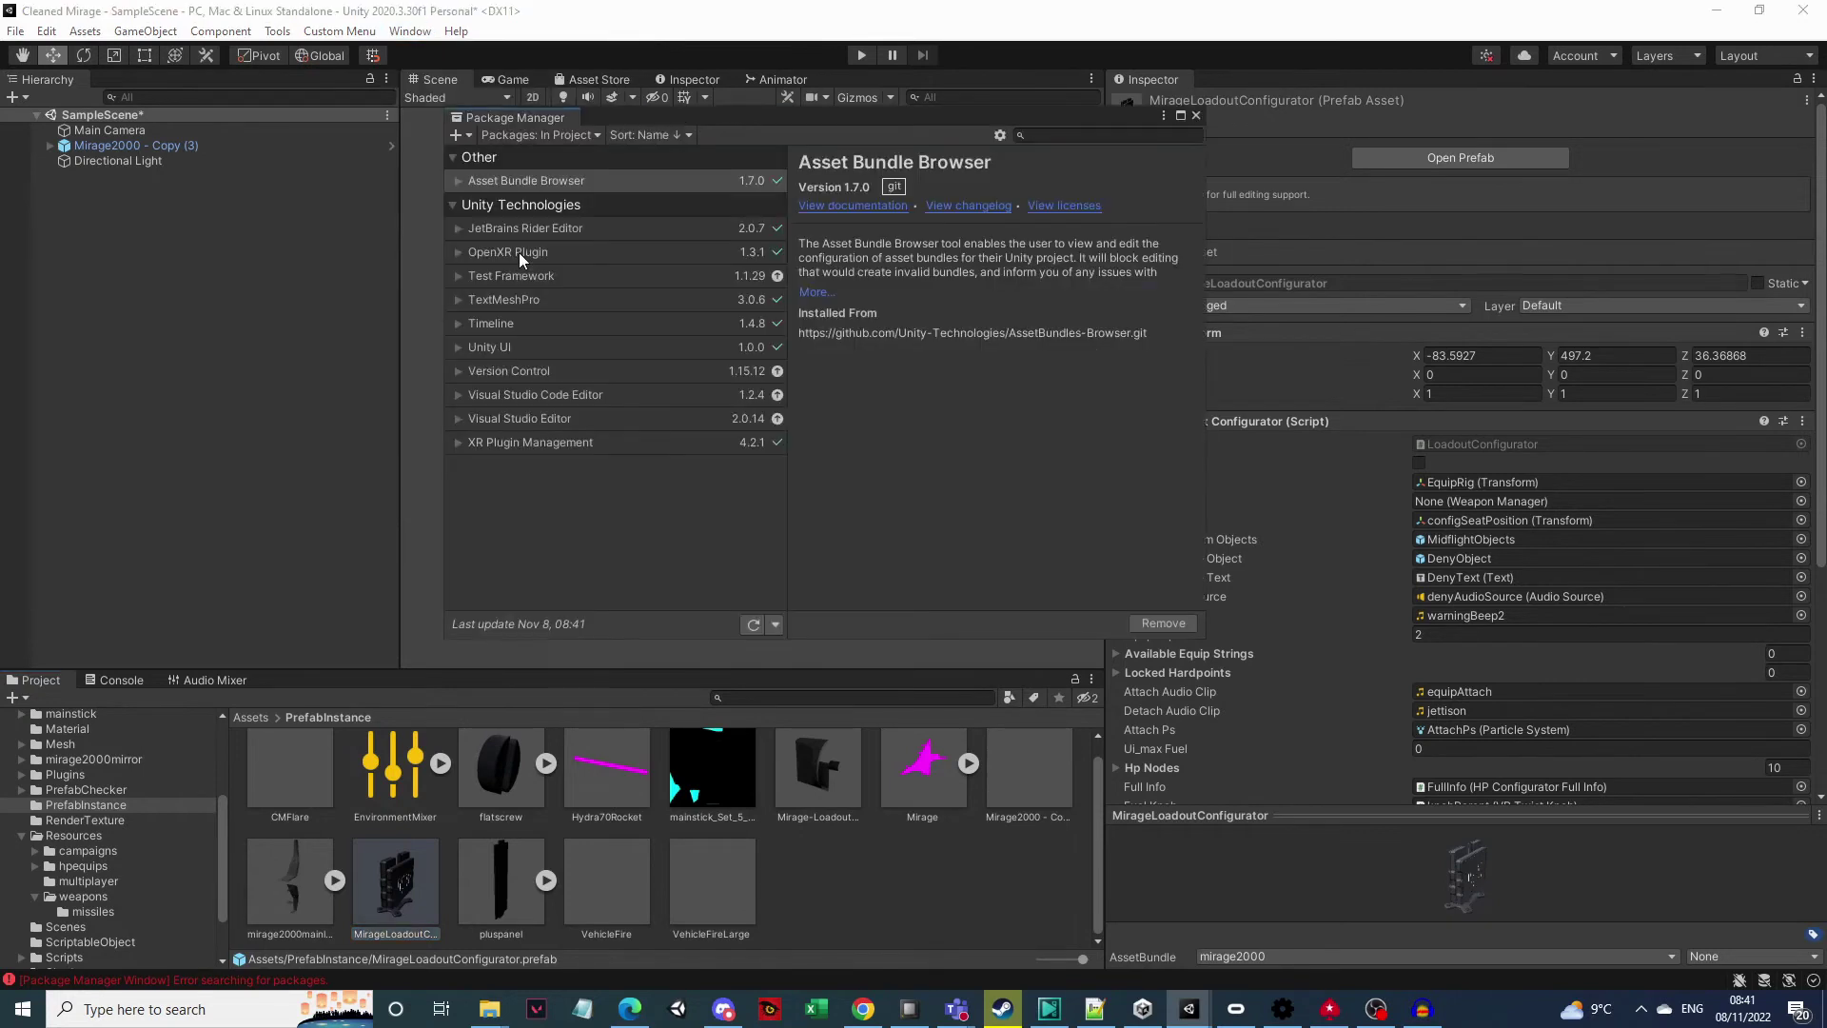
pyautogui.click(460, 137)
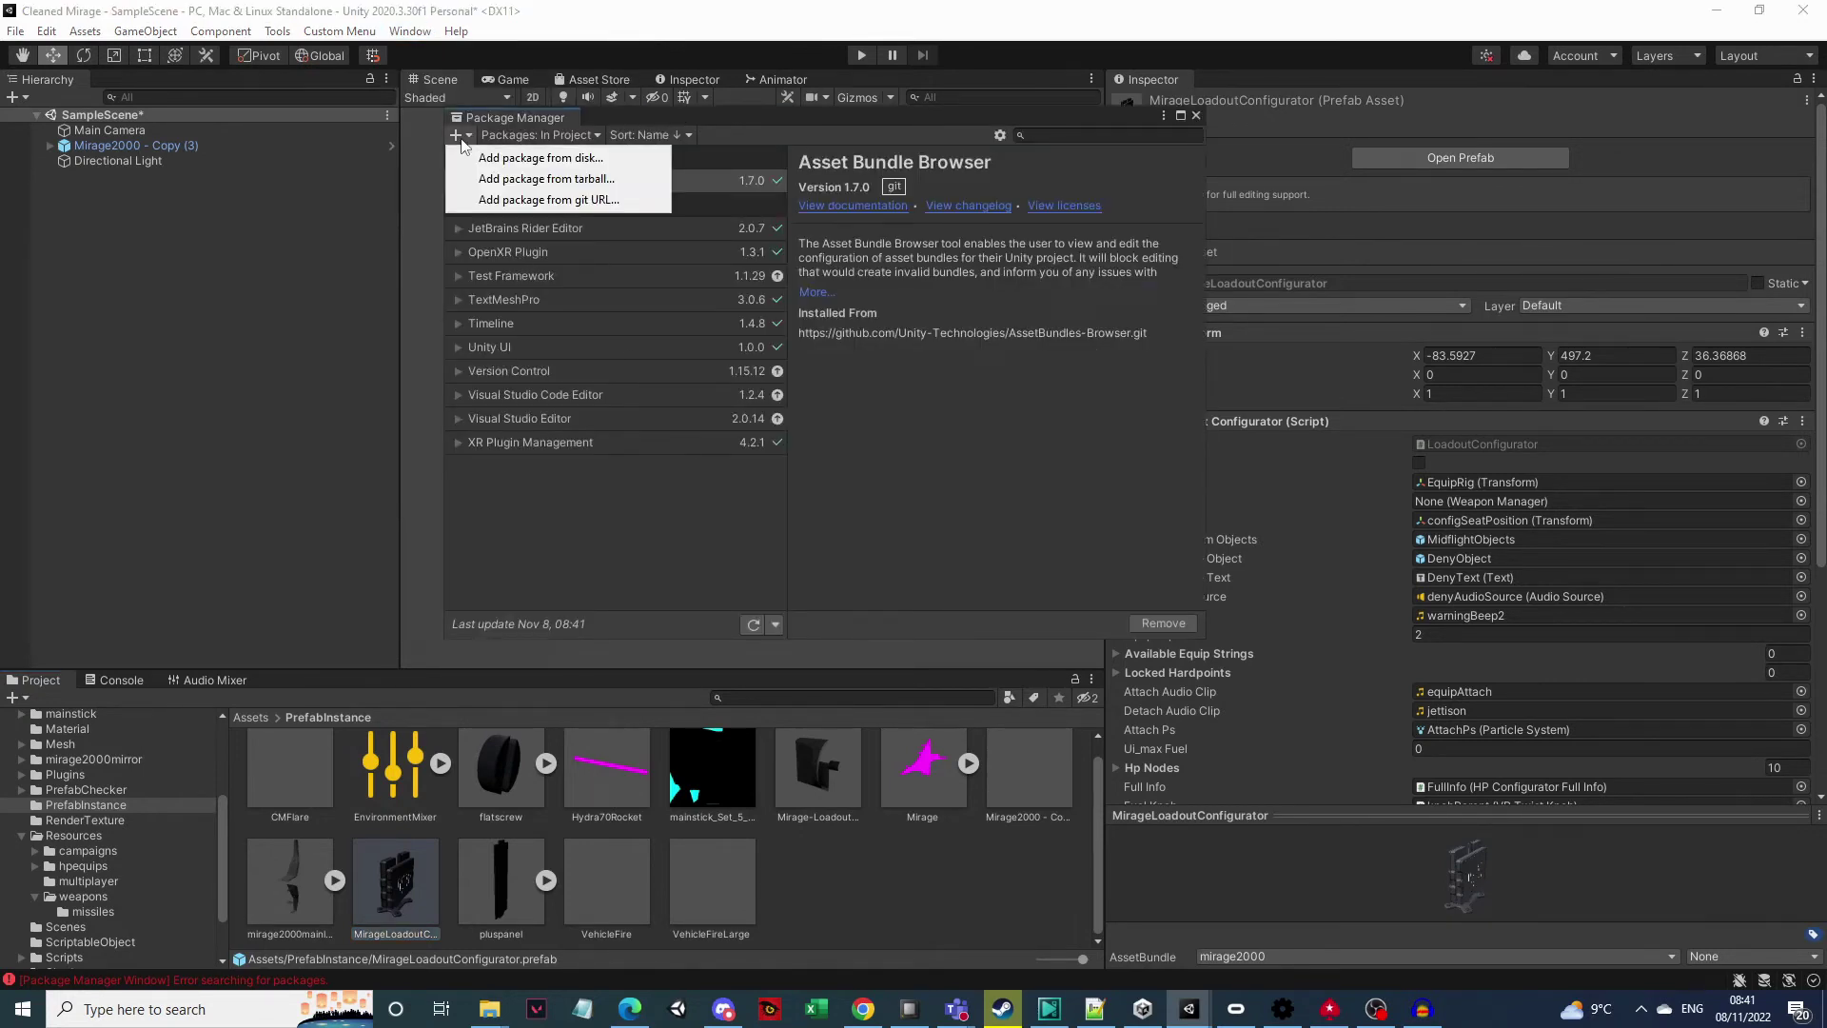
pyautogui.click(548, 200)
pyautogui.hotkey('ctrl', 'v')
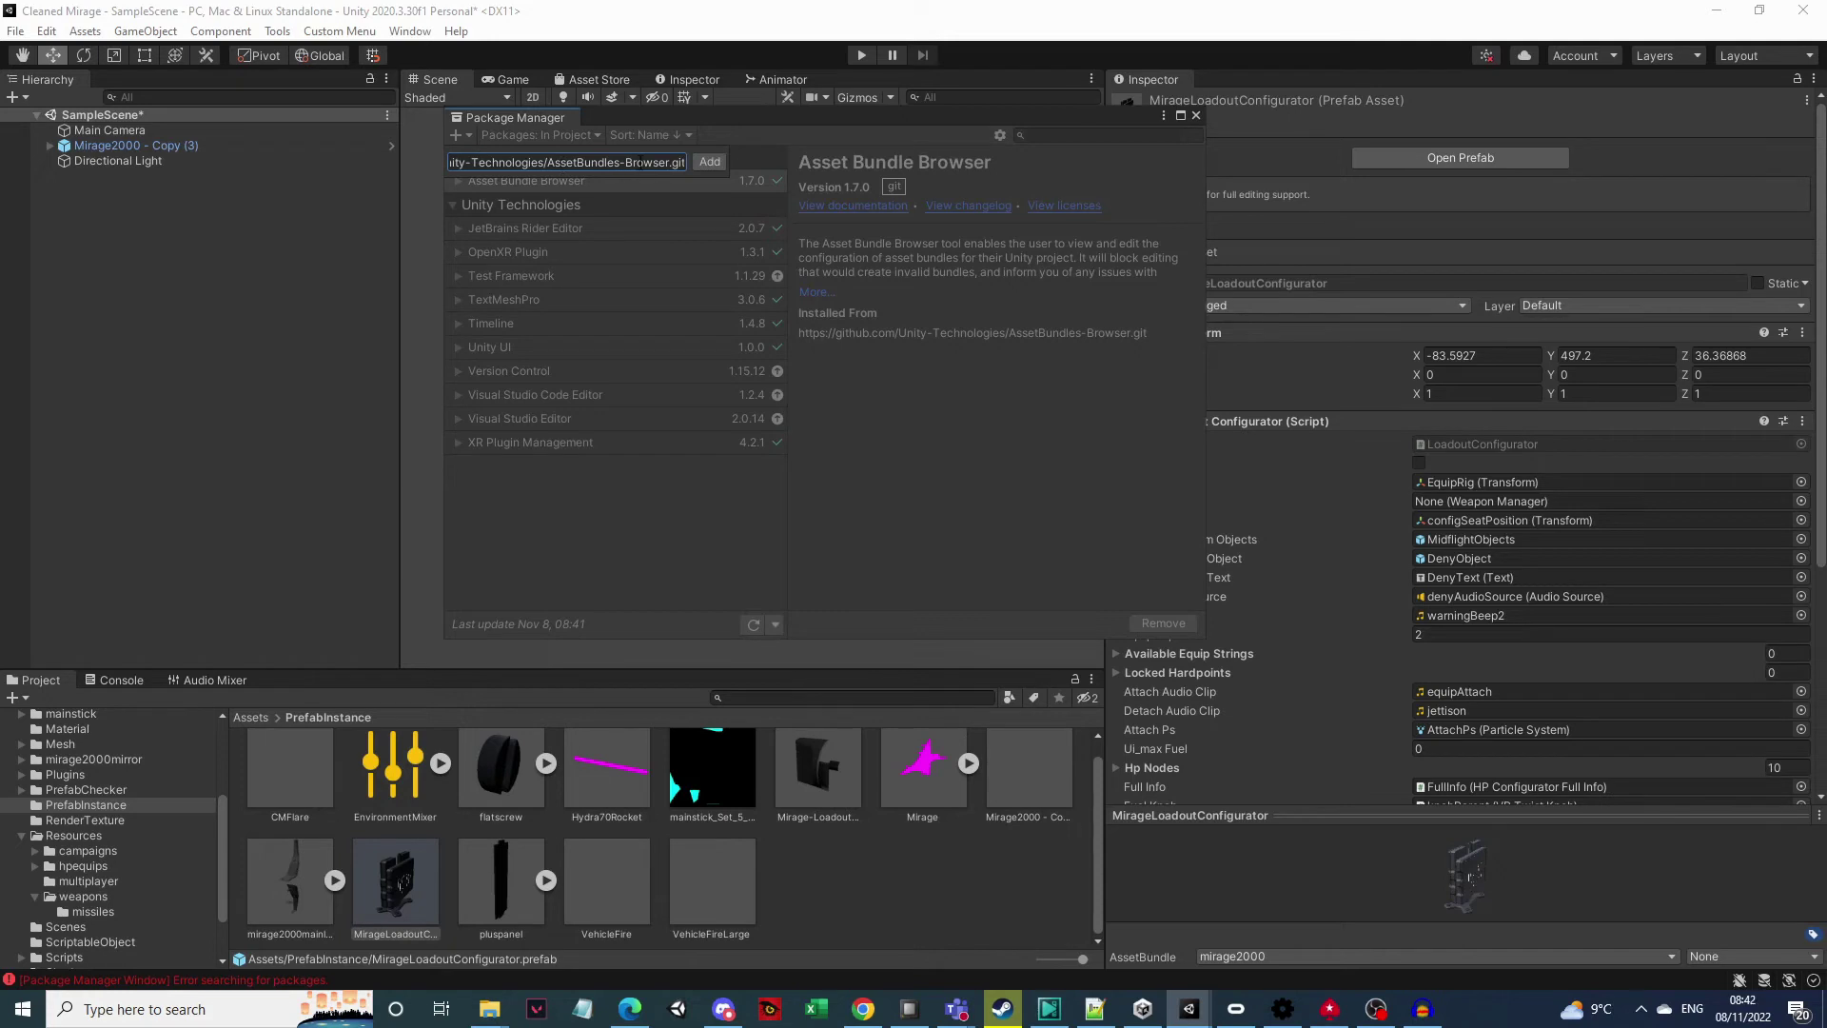
pyautogui.click(709, 162)
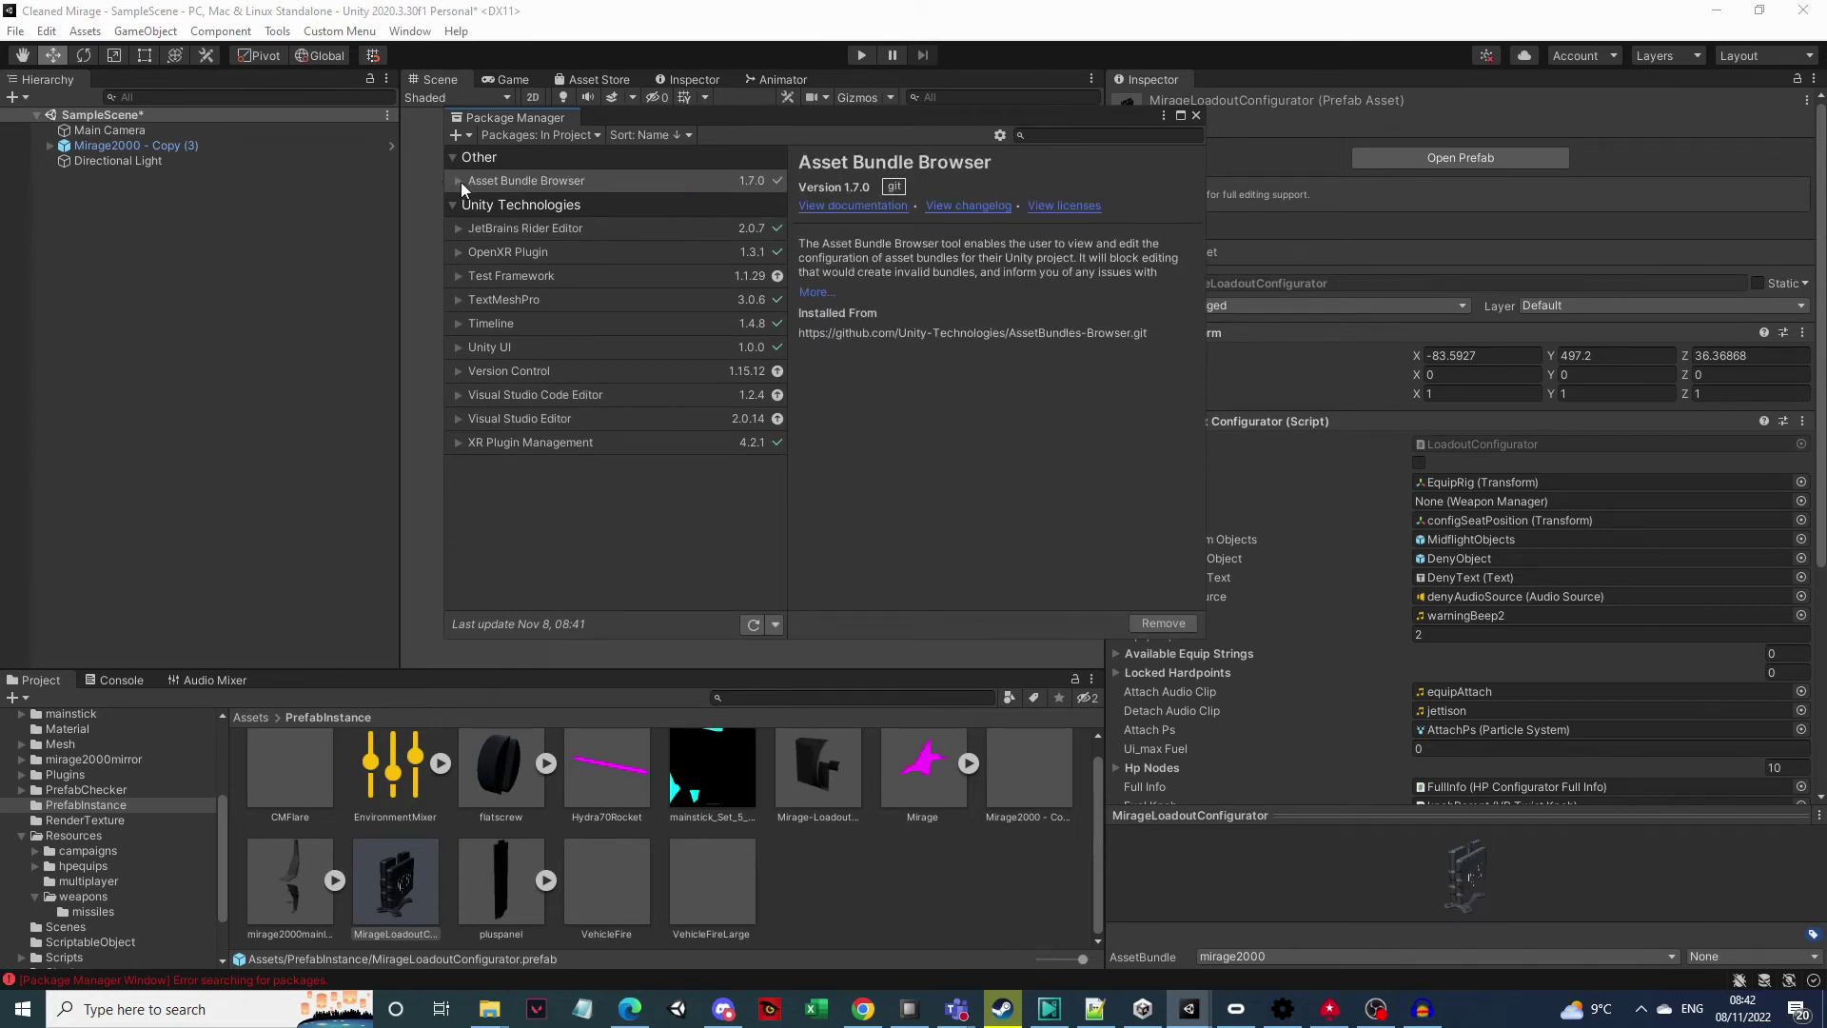
pyautogui.click(459, 181)
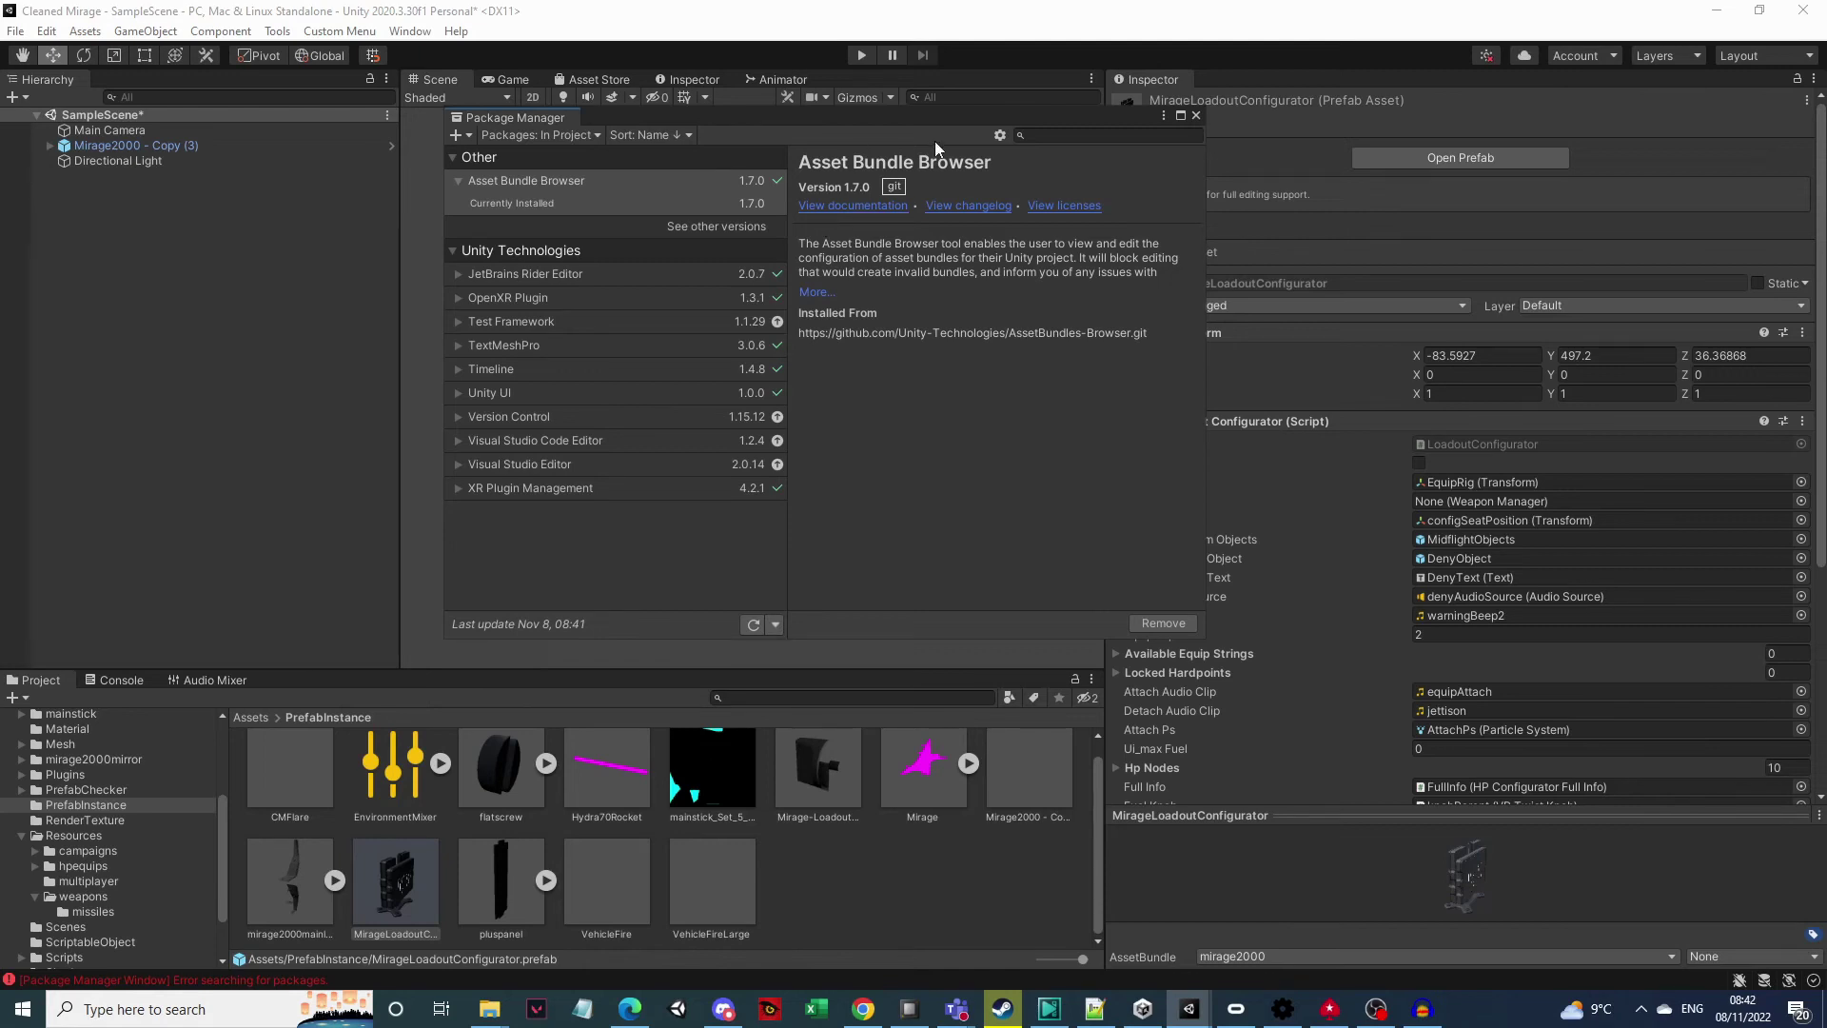
pyautogui.click(1197, 115)
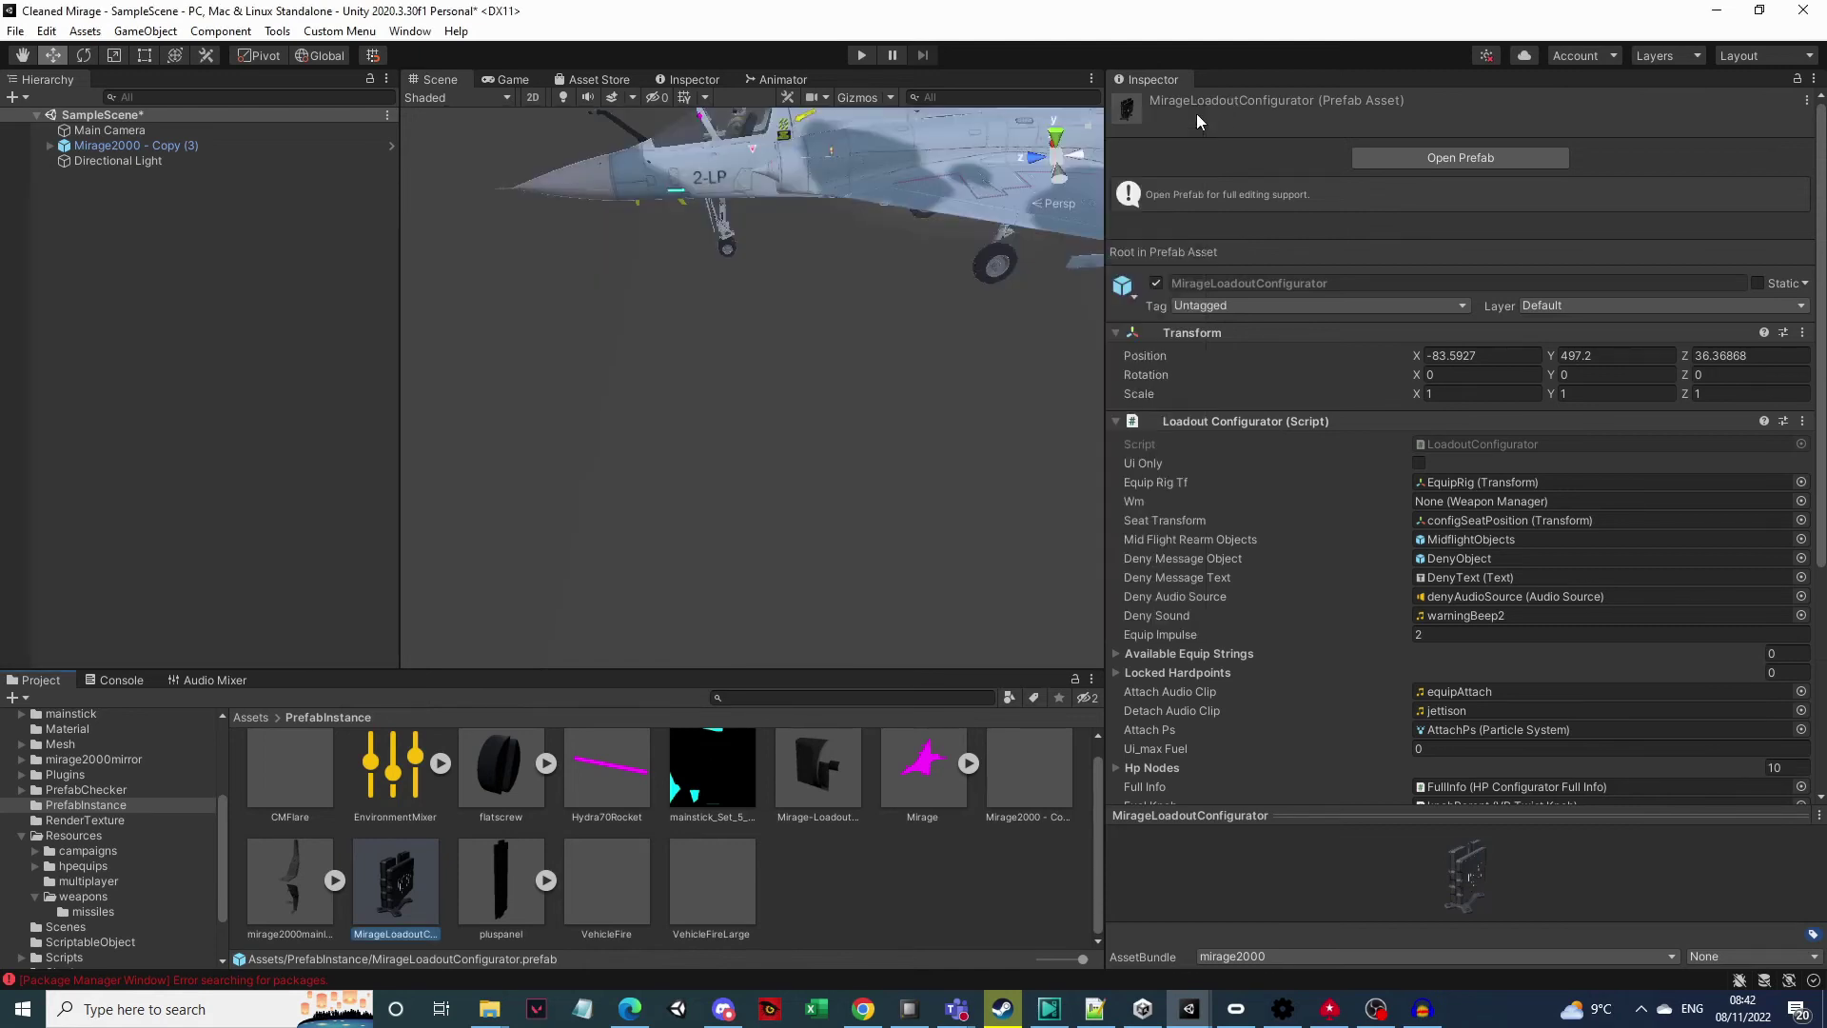
# Step: Open the AssetBundle Browser, view the mirage2000 bundle's assets, then show its Standalone Windows build settings
pyautogui.click(421, 32)
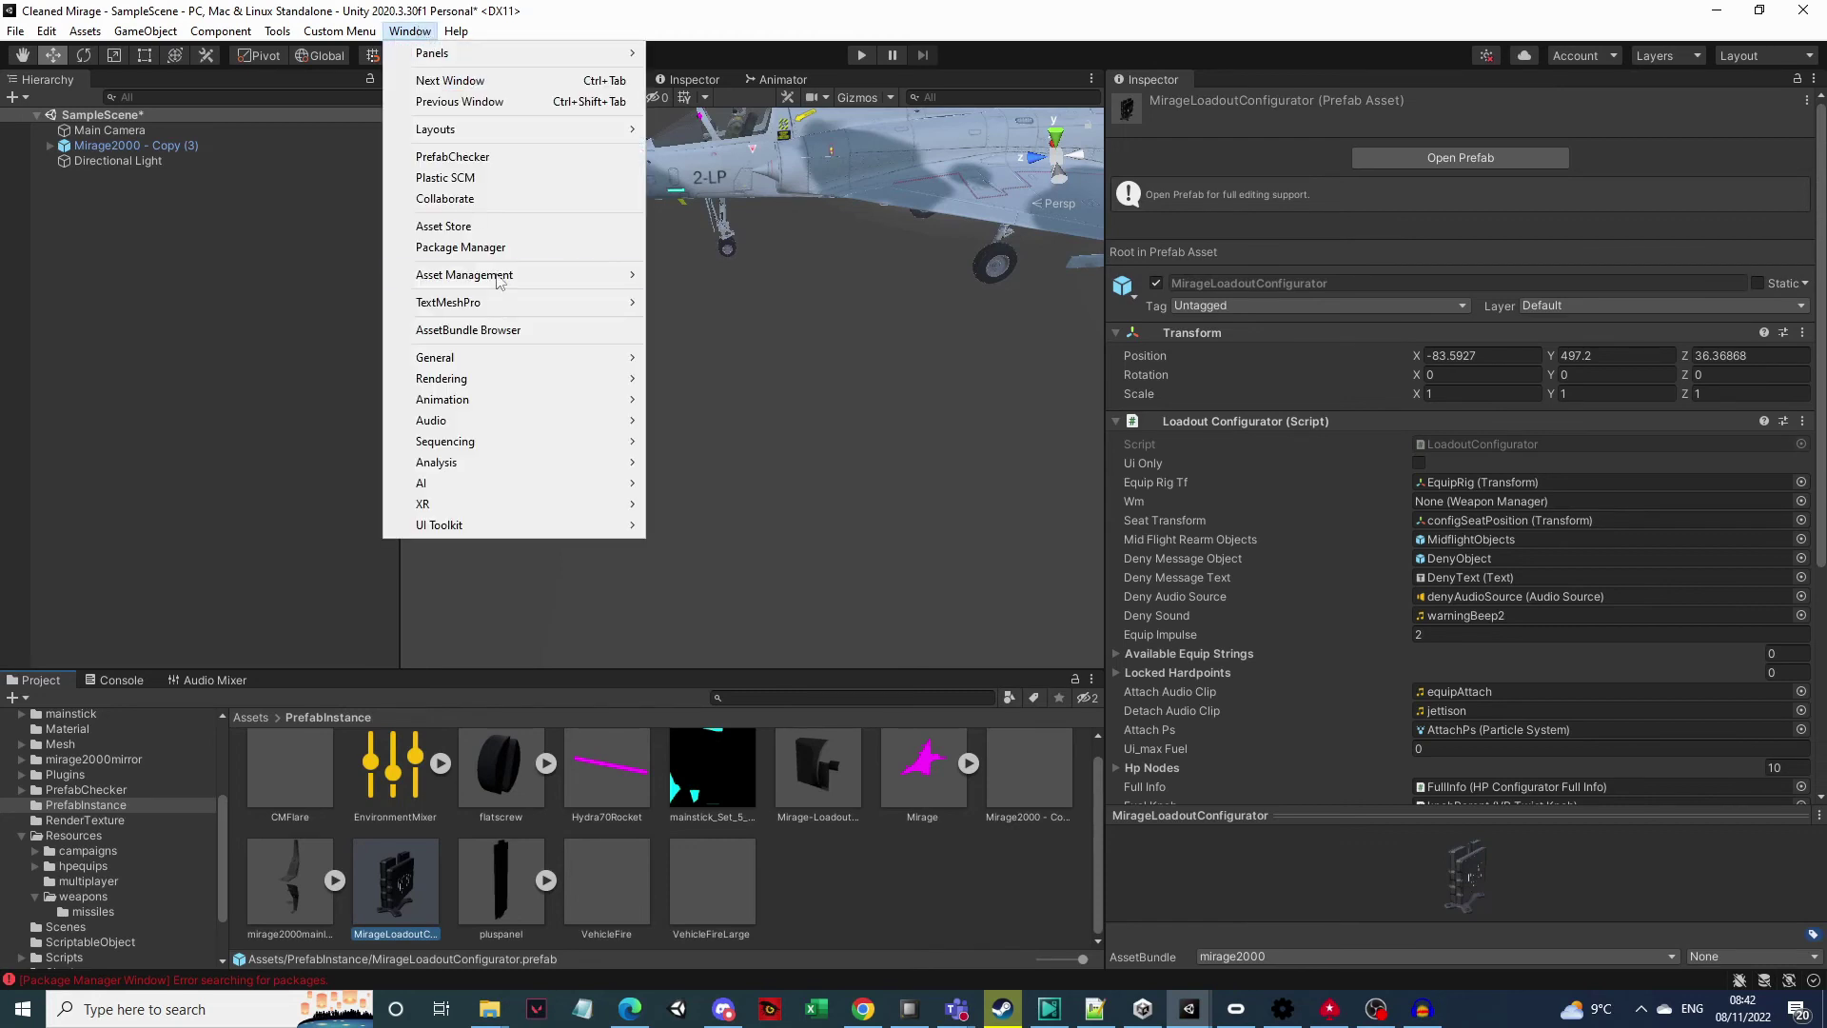
pyautogui.click(479, 339)
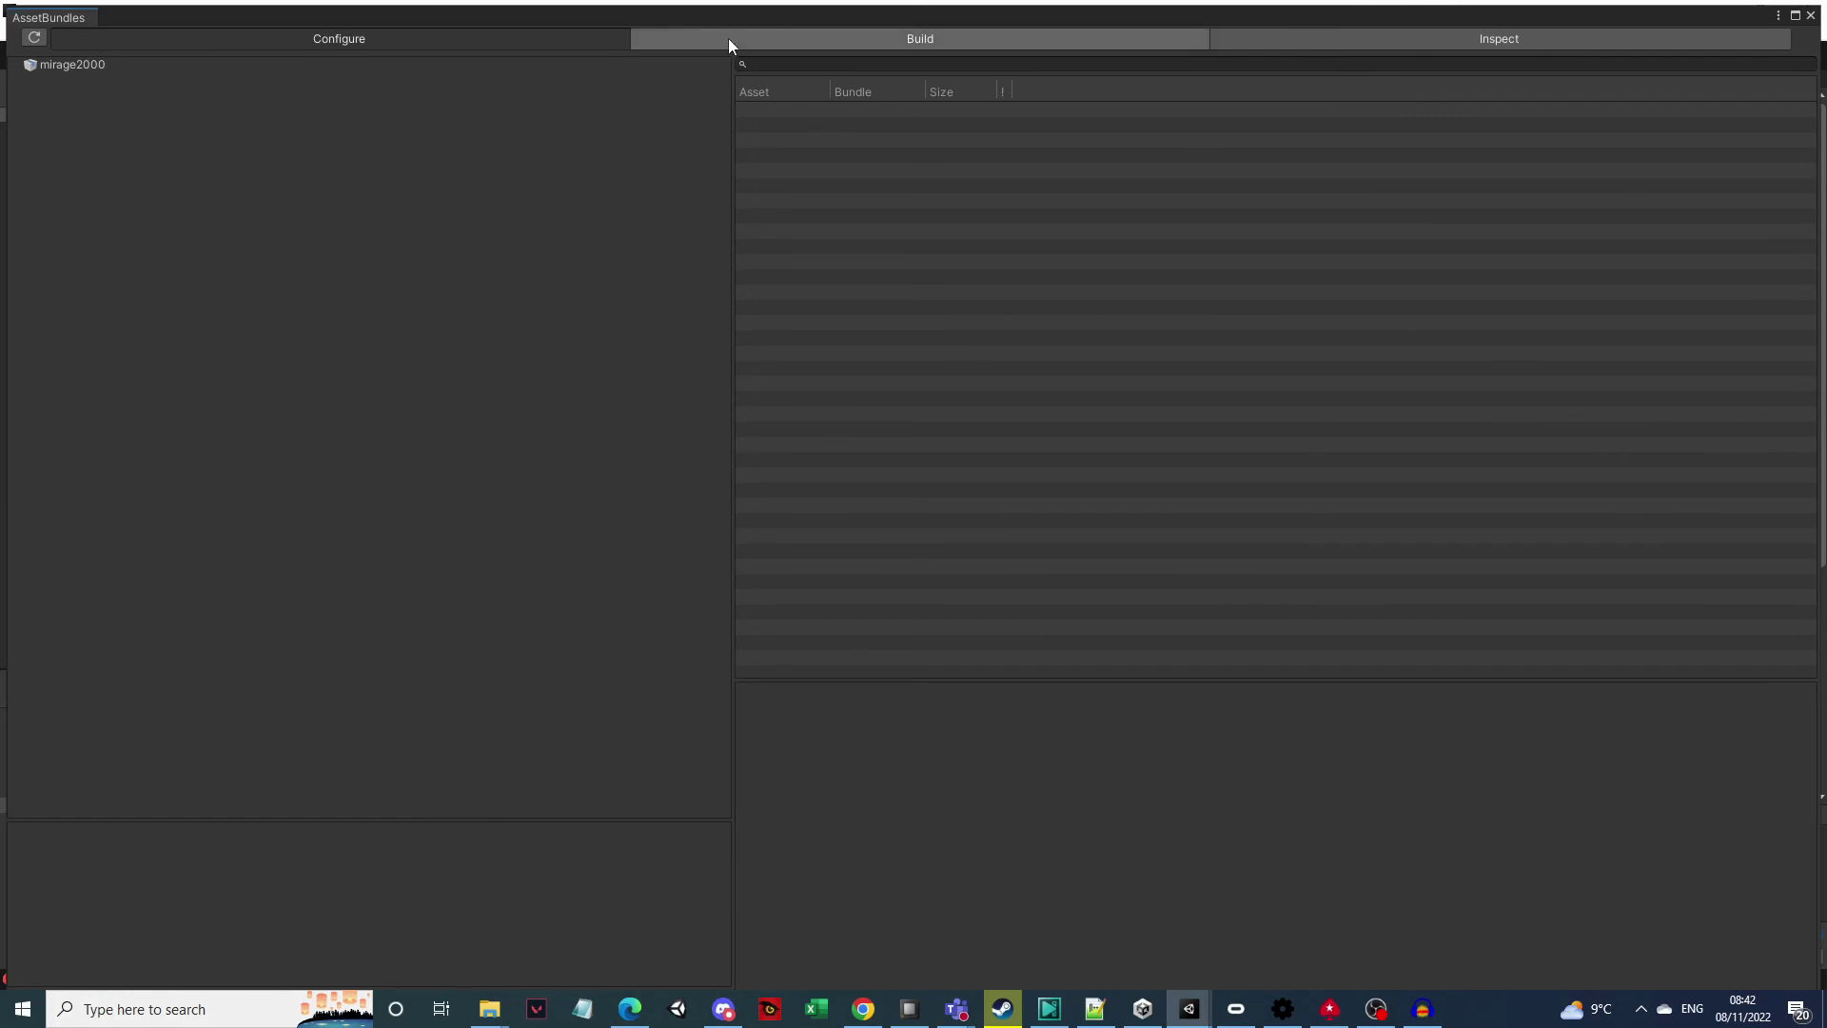
pyautogui.click(355, 65)
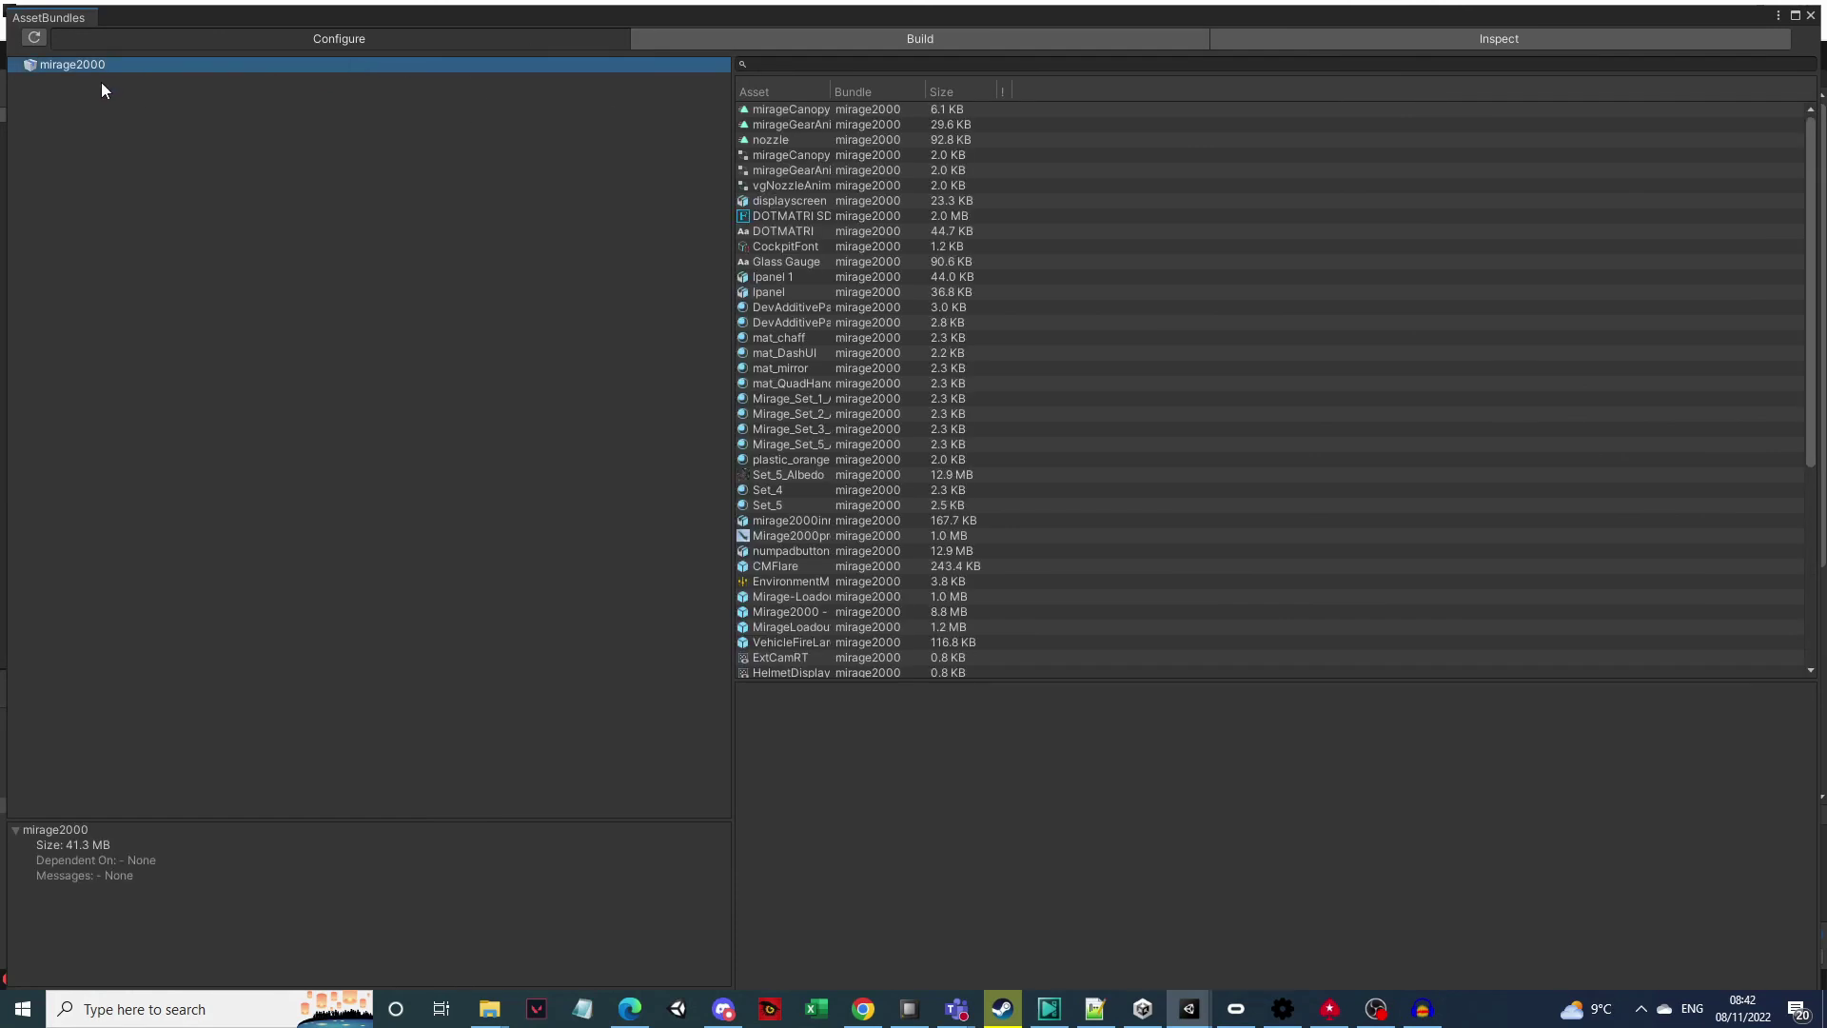
pyautogui.click(837, 38)
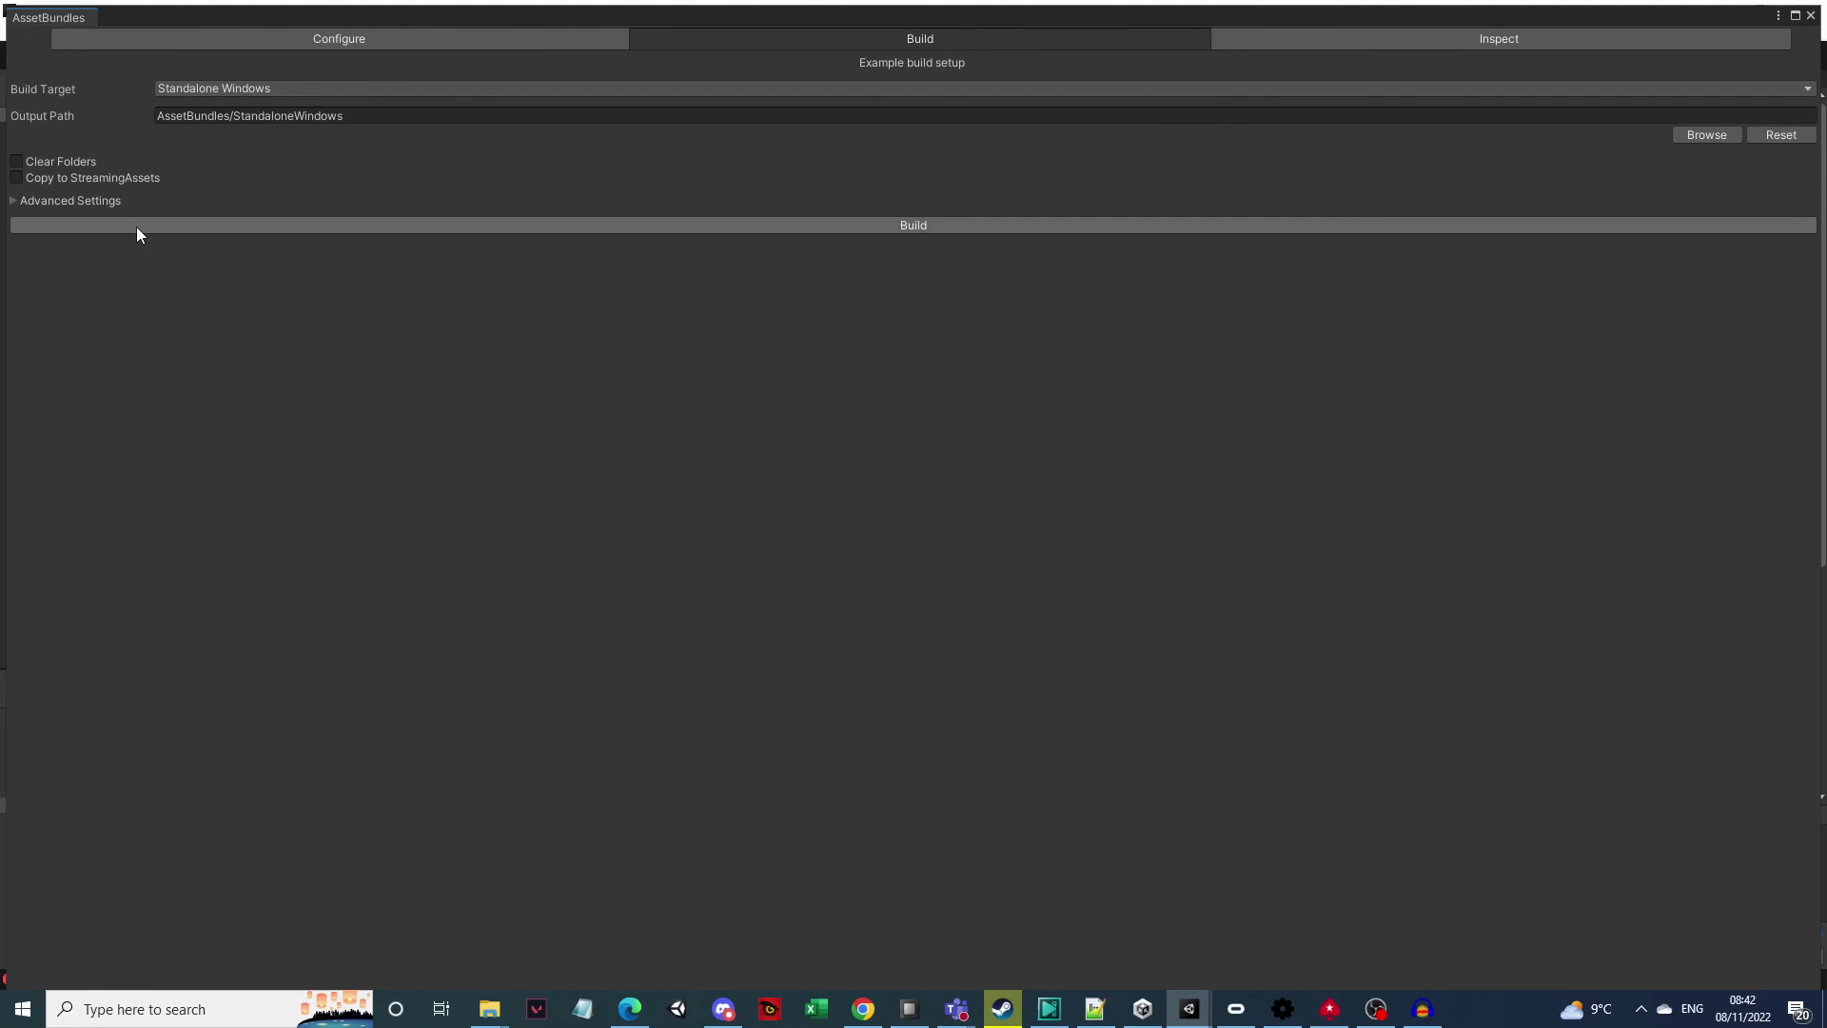
# Step: Build the Standalone Windows asset bundles to AssetBundles/StandaloneWindows with Standard Compression (LZMA)
pyautogui.click(16, 202)
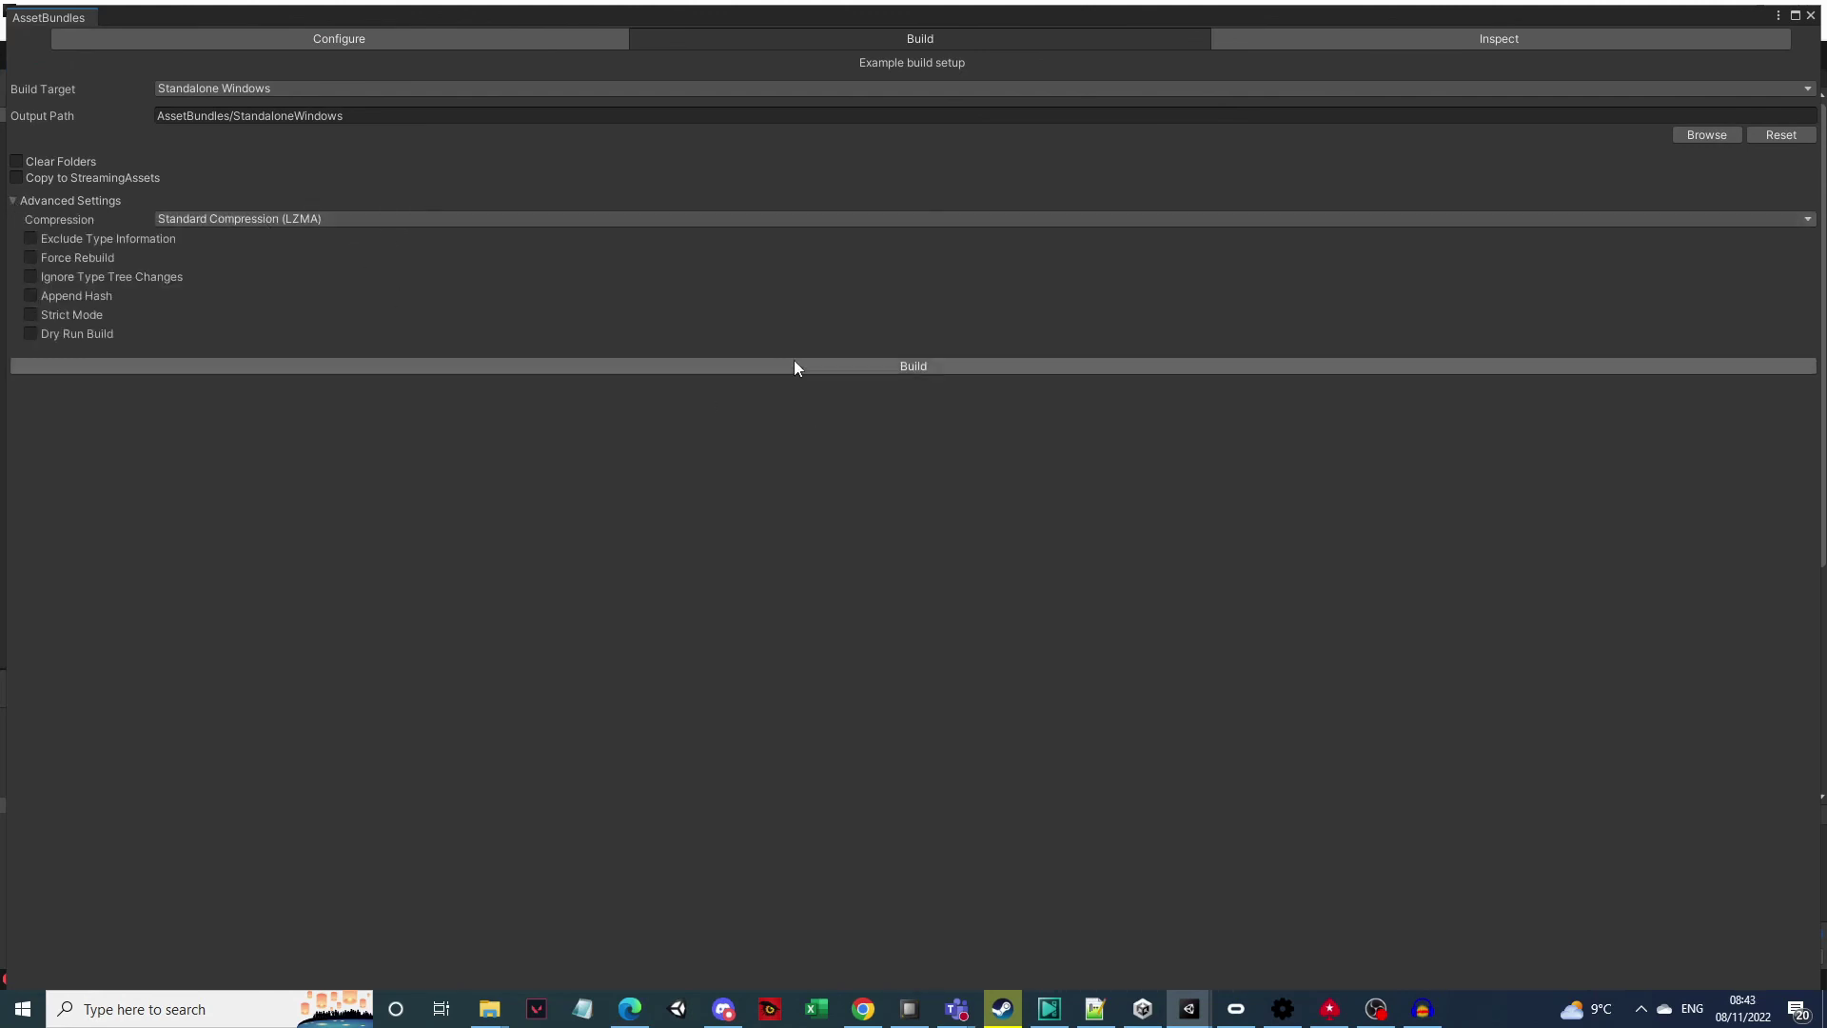
pyautogui.click(885, 368)
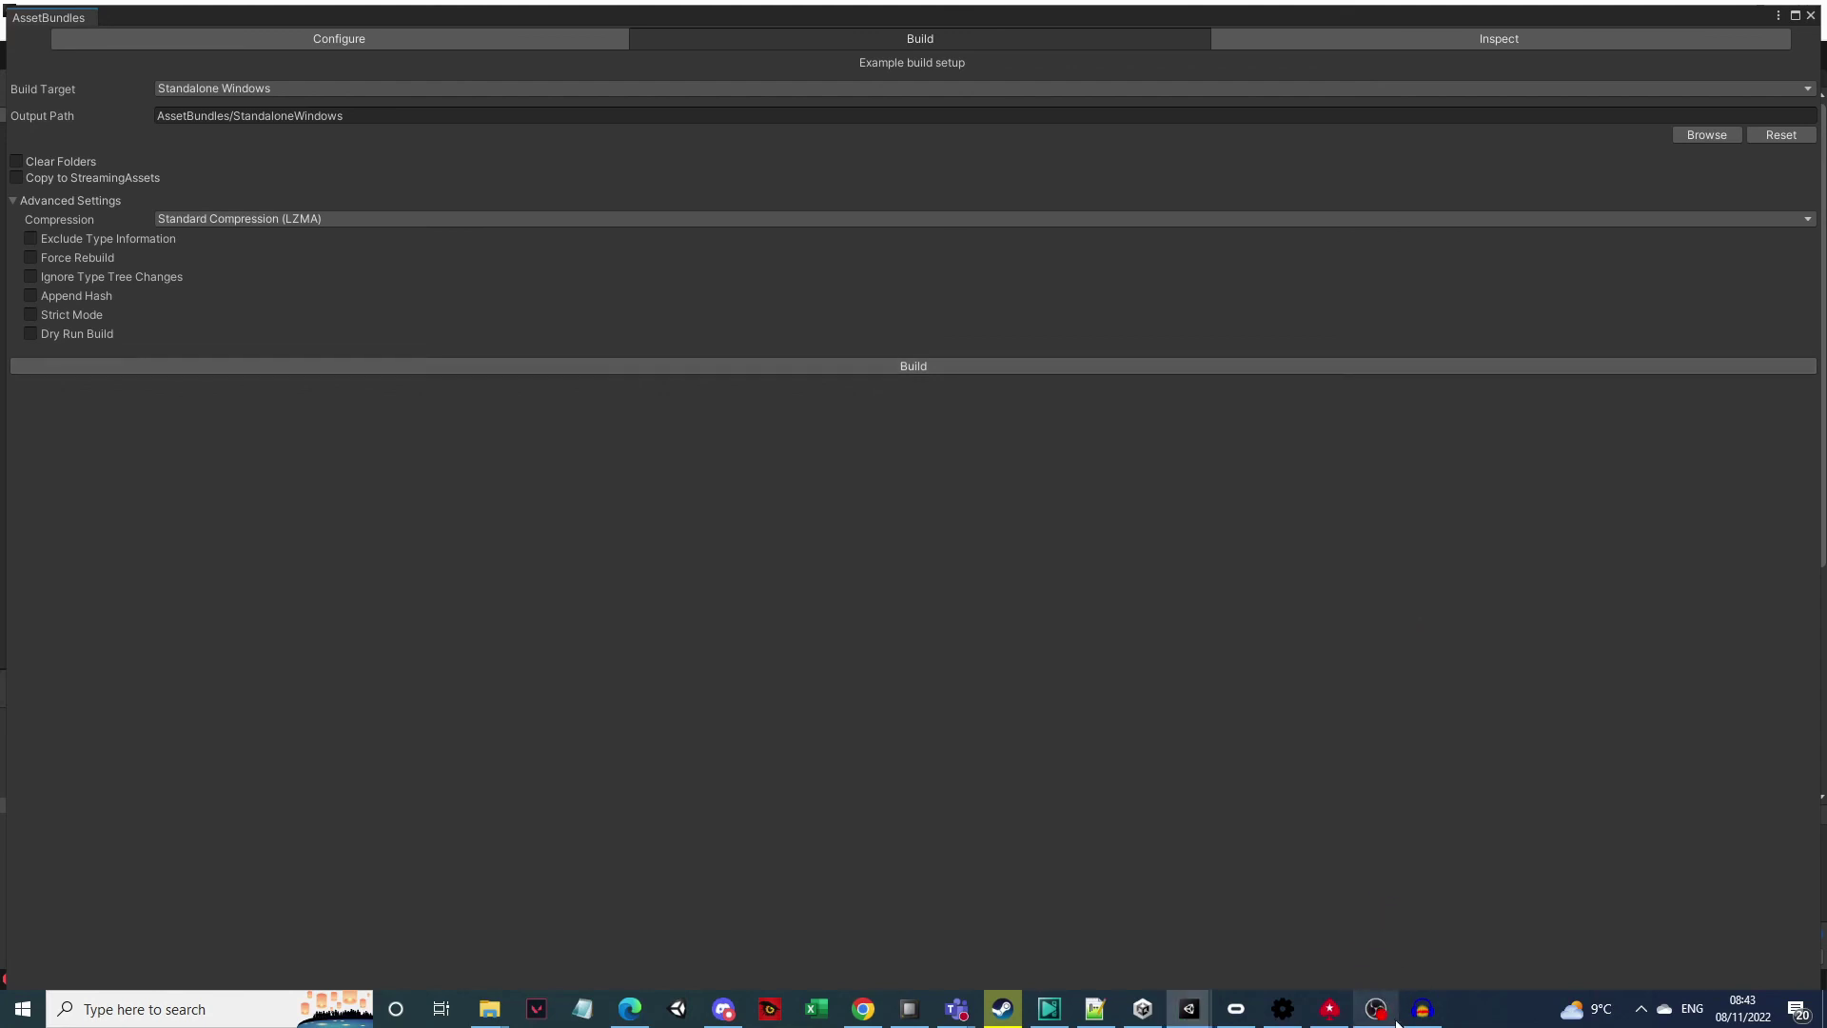
pyautogui.moveTo(1393, 1027)
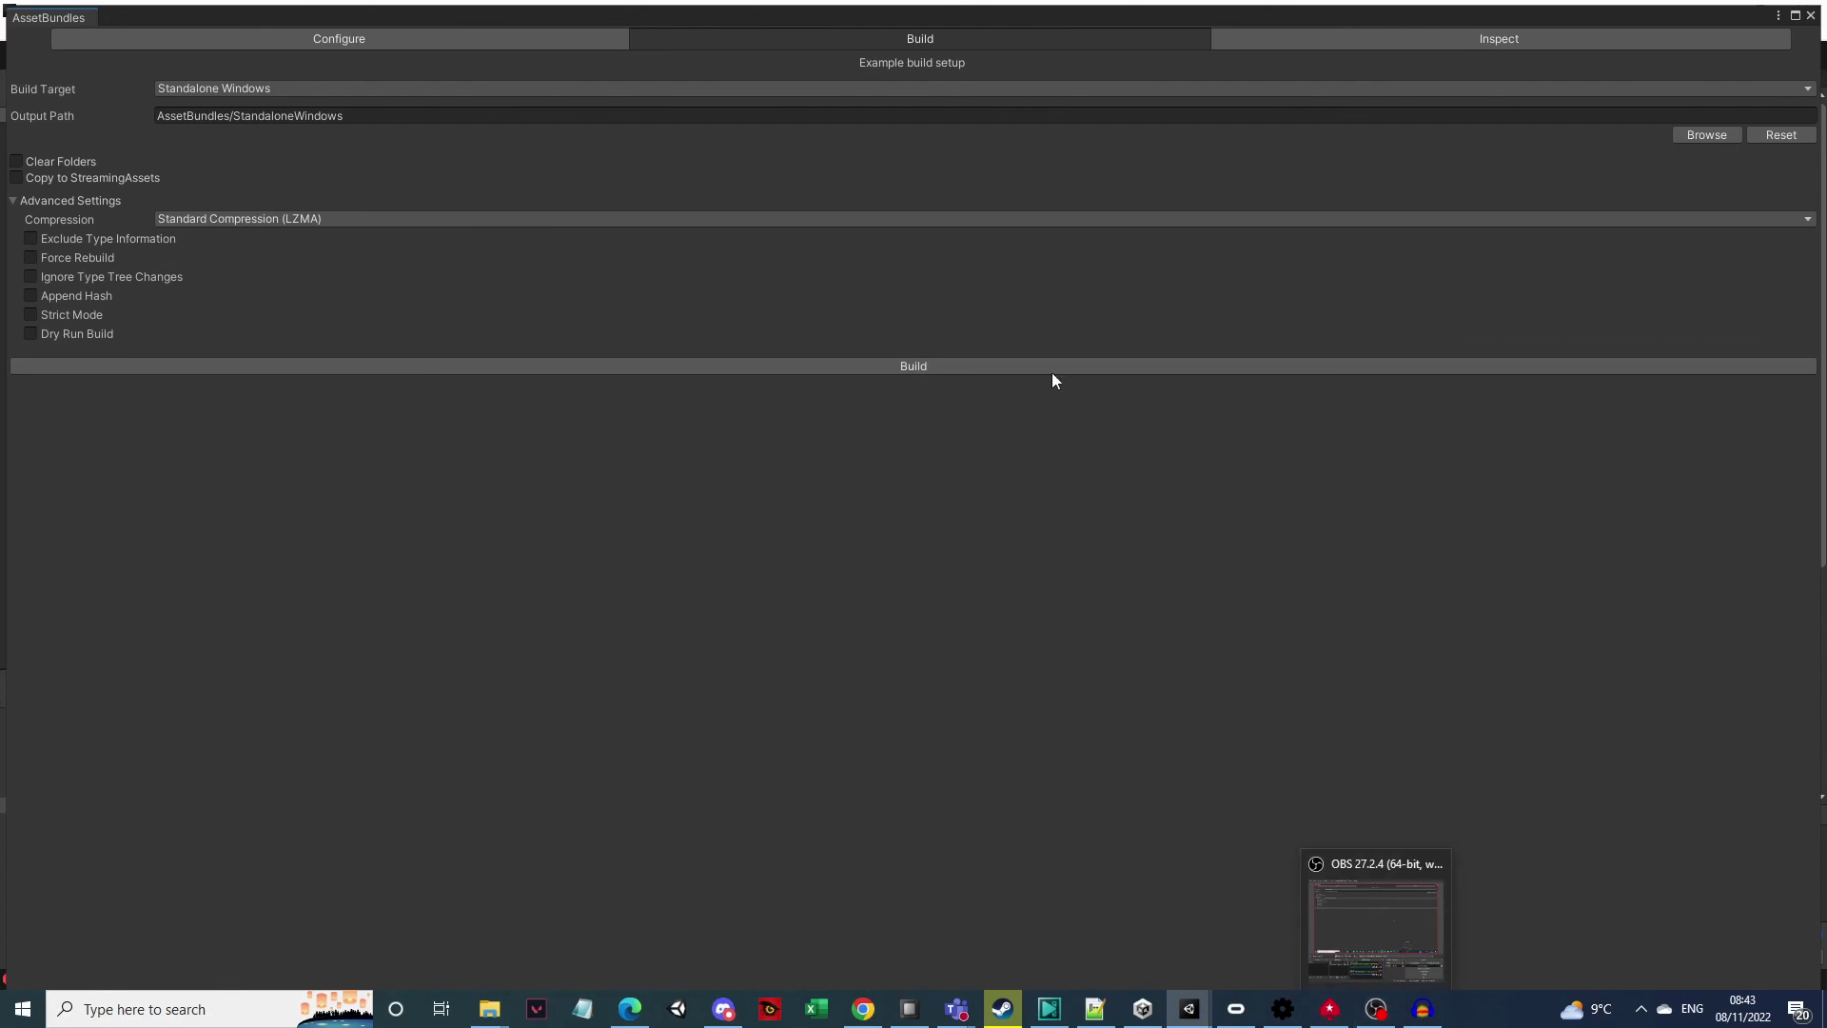